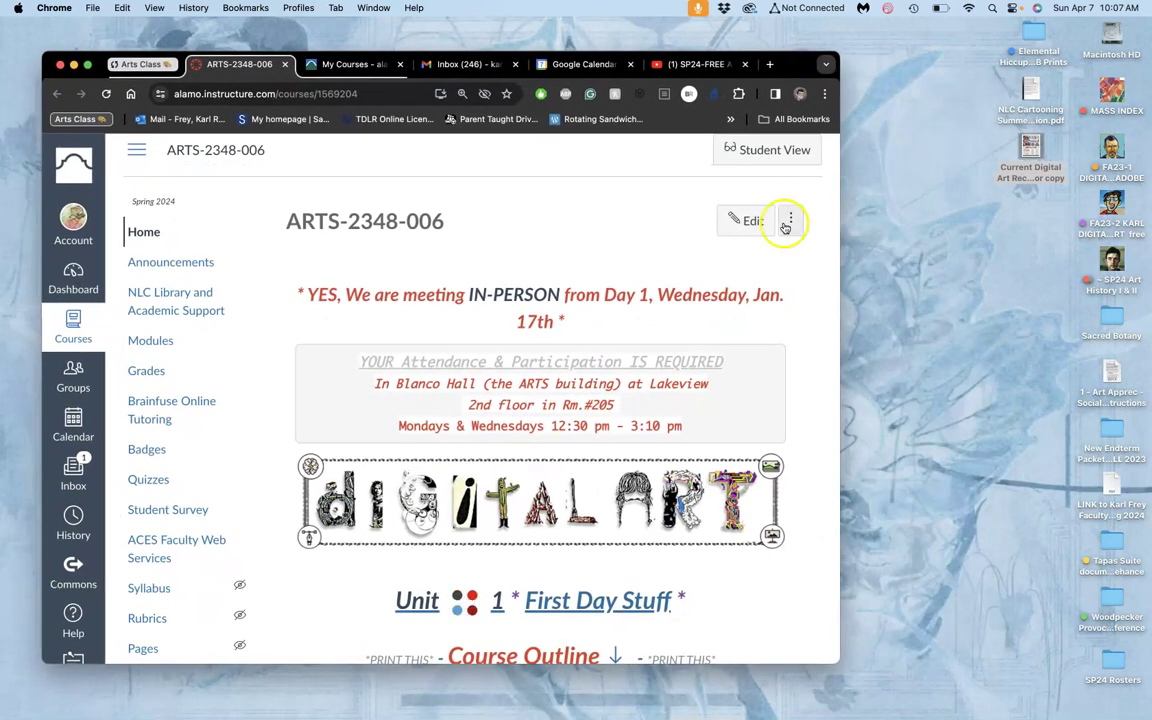
Go from the course home page through Unit Modules to the Unit 12: Type & Poster Design overview.
{"action": "scroll", "coordinate": [680, 340], "scroll_direction": "down", "scroll_amount": 2}
{"action": "scroll", "coordinate": [680, 342], "scroll_direction": "down", "scroll_amount": 5}
{"action": "scroll", "coordinate": [660, 347], "scroll_direction": "down", "scroll_amount": 1}
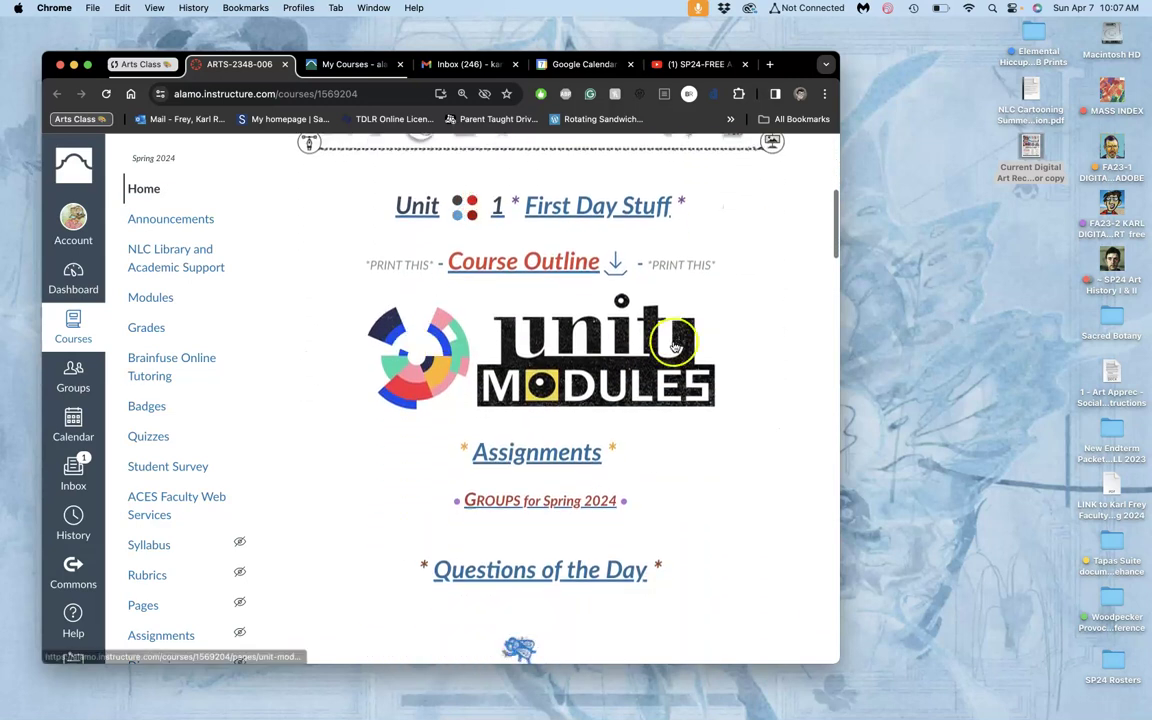
{"action": "left_click", "coordinate": [545, 390]}
{"action": "scroll", "coordinate": [545, 392], "scroll_direction": "down", "scroll_amount": 4}
{"action": "scroll", "coordinate": [545, 392], "scroll_direction": "down", "scroll_amount": 5}
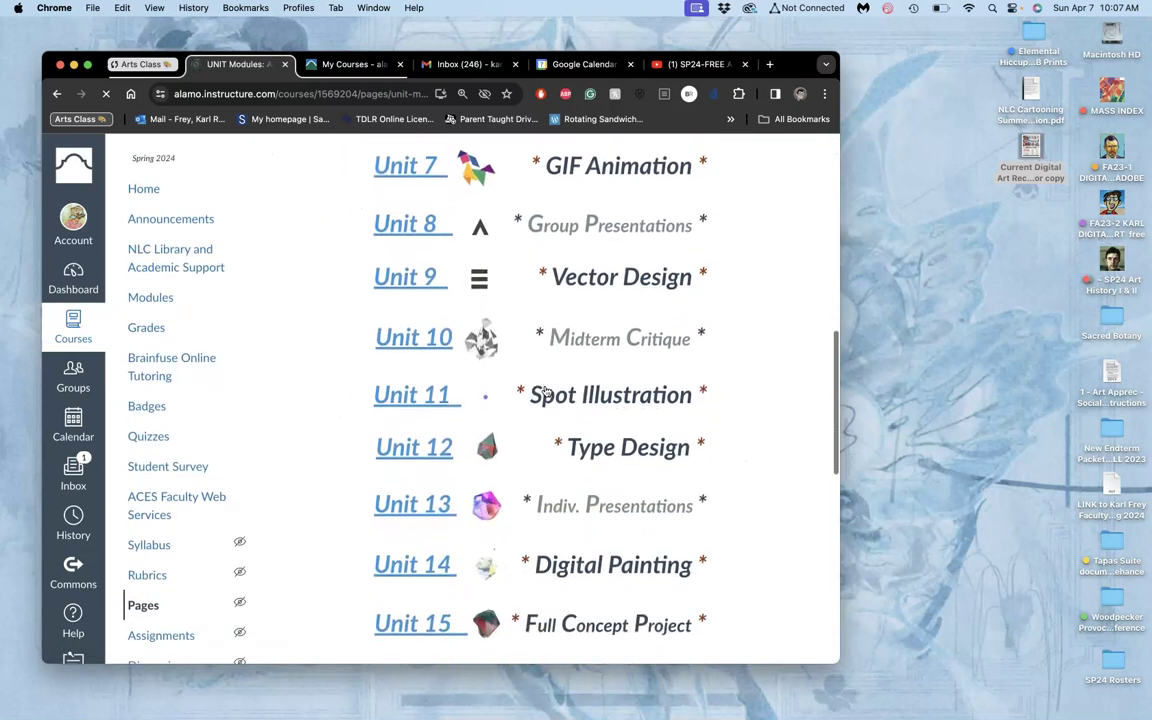
{"action": "scroll", "coordinate": [545, 392], "scroll_direction": "down", "scroll_amount": 2}
{"action": "left_click", "coordinate": [438, 405]}
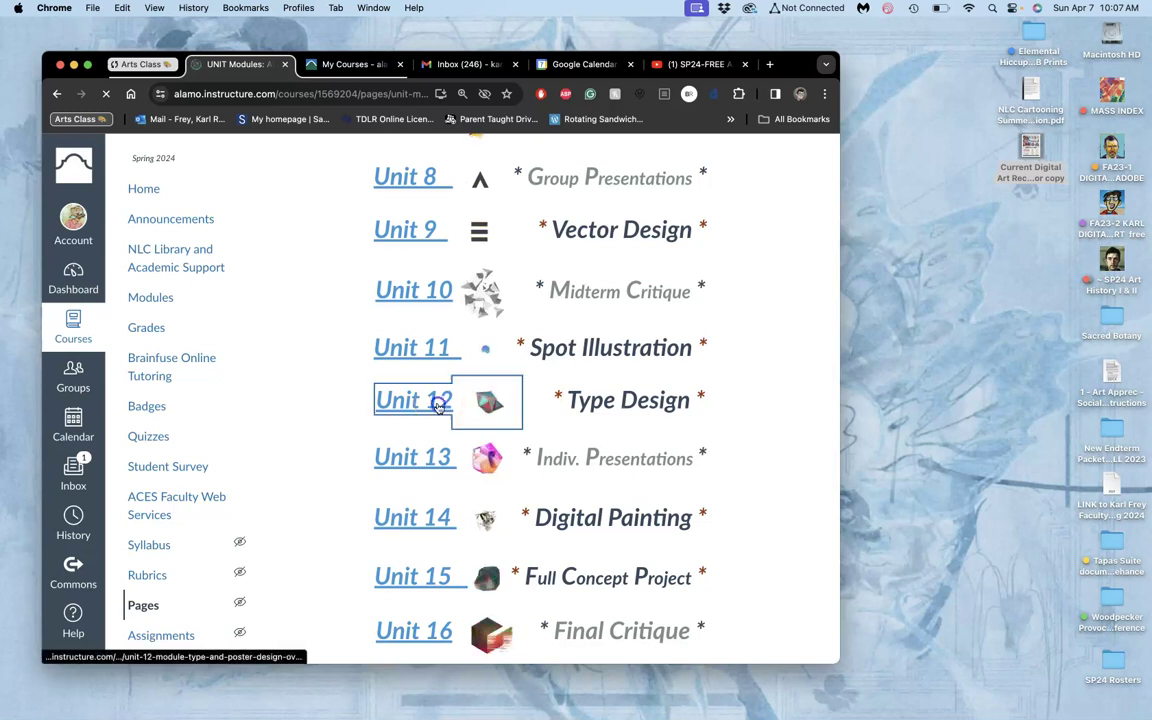
Advance from the Unit 12 overview to the Assignment #6 Past Instructor and Student Examples page.
{"action": "scroll", "coordinate": [438, 405], "scroll_direction": "down", "scroll_amount": 4}
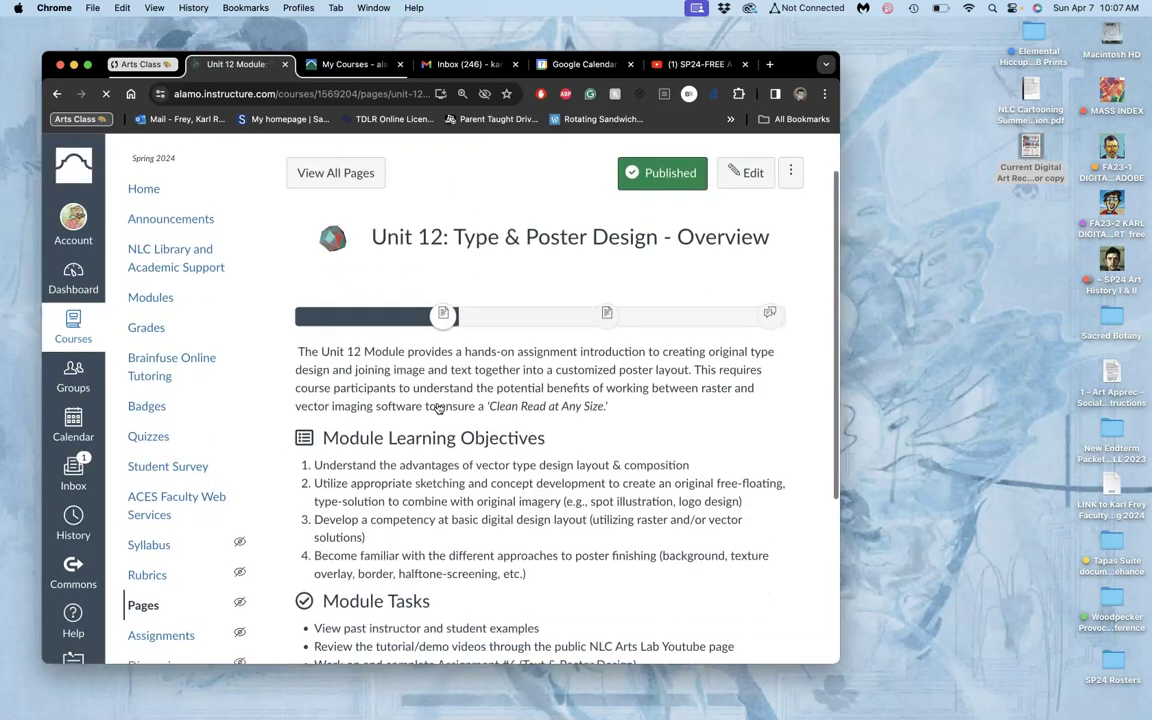
{"action": "scroll", "coordinate": [438, 408], "scroll_direction": "down", "scroll_amount": 6}
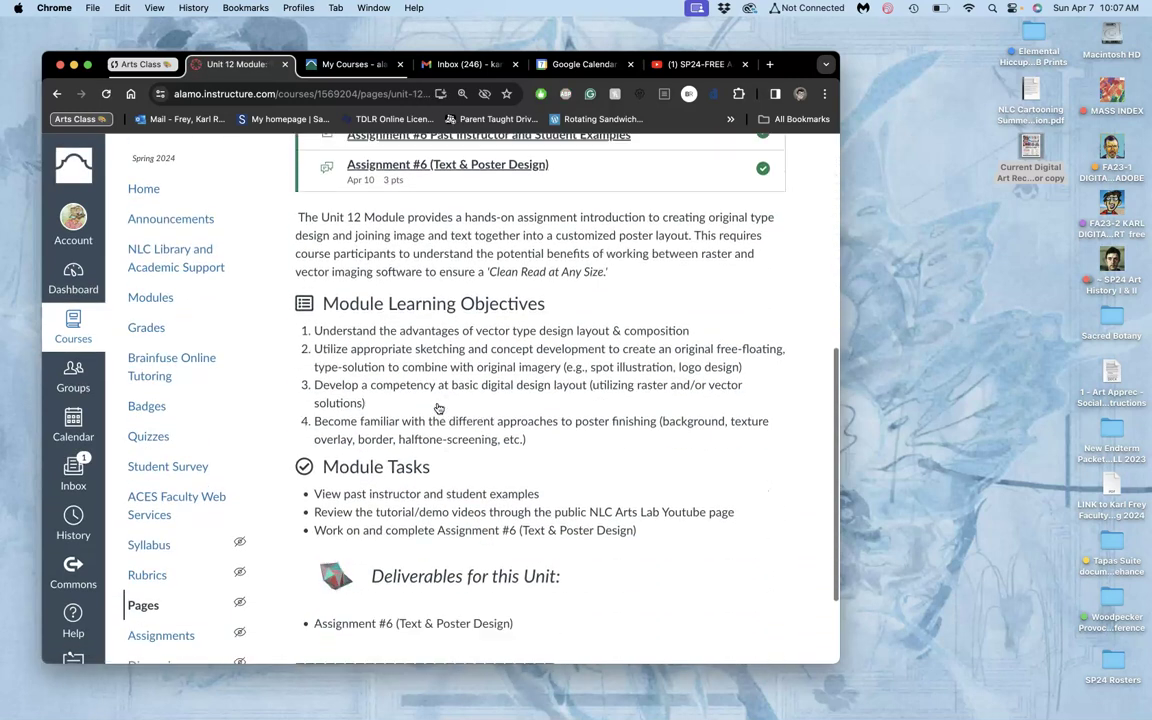
{"action": "scroll", "coordinate": [437, 406], "scroll_direction": "up", "scroll_amount": 2}
{"action": "scroll", "coordinate": [440, 405], "scroll_direction": "down", "scroll_amount": 5}
{"action": "scroll", "coordinate": [463, 399], "scroll_direction": "up", "scroll_amount": 1}
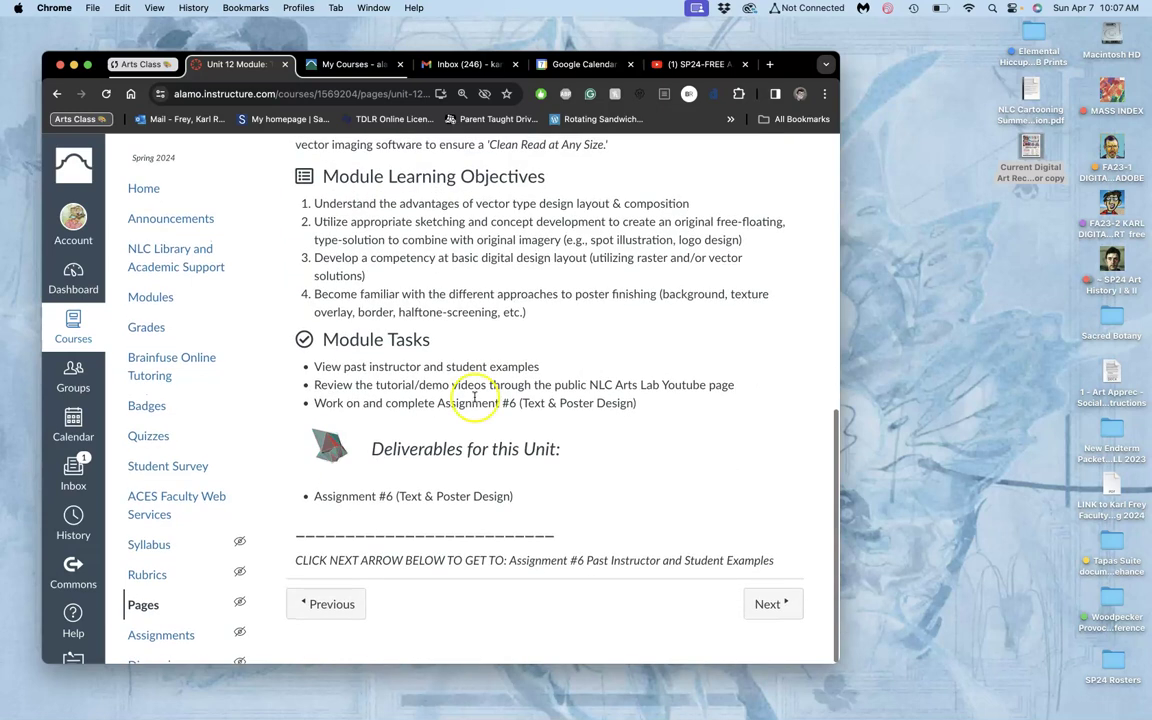
{"action": "left_click", "coordinate": [763, 606]}
Scroll through the student poster galleries down to the extra examples and YouTube tutorial links.
{"action": "scroll", "coordinate": [505, 392], "scroll_direction": "down", "scroll_amount": 4}
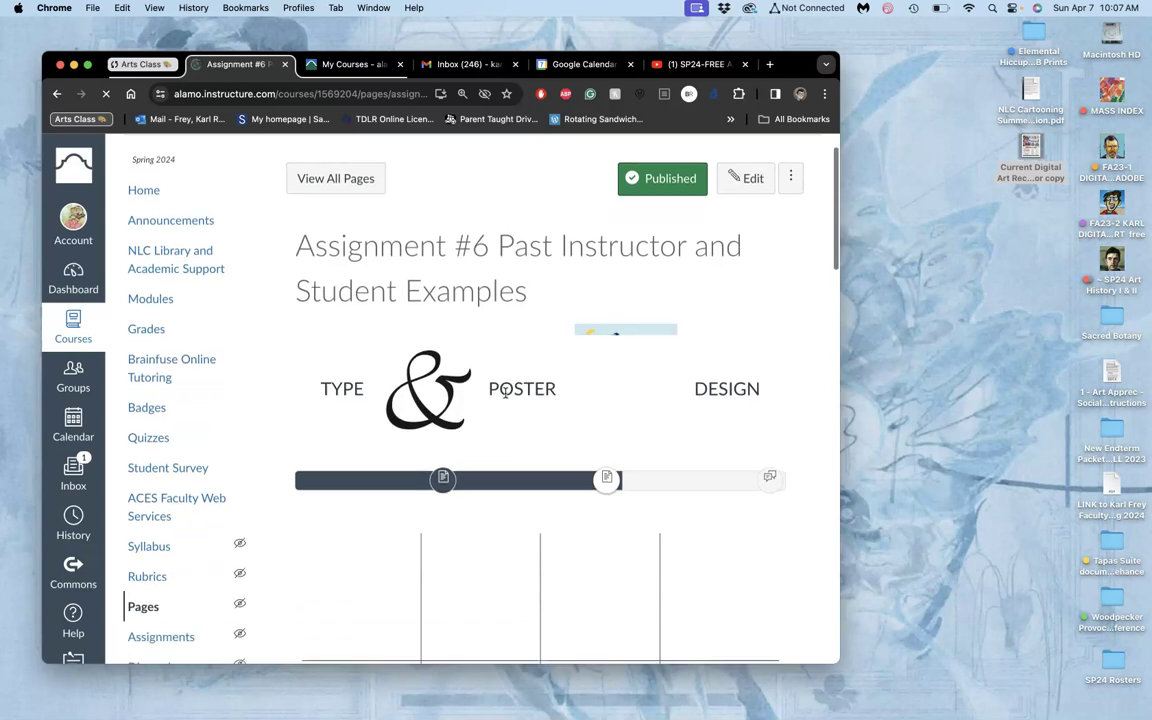
{"action": "scroll", "coordinate": [505, 392], "scroll_direction": "down", "scroll_amount": 1}
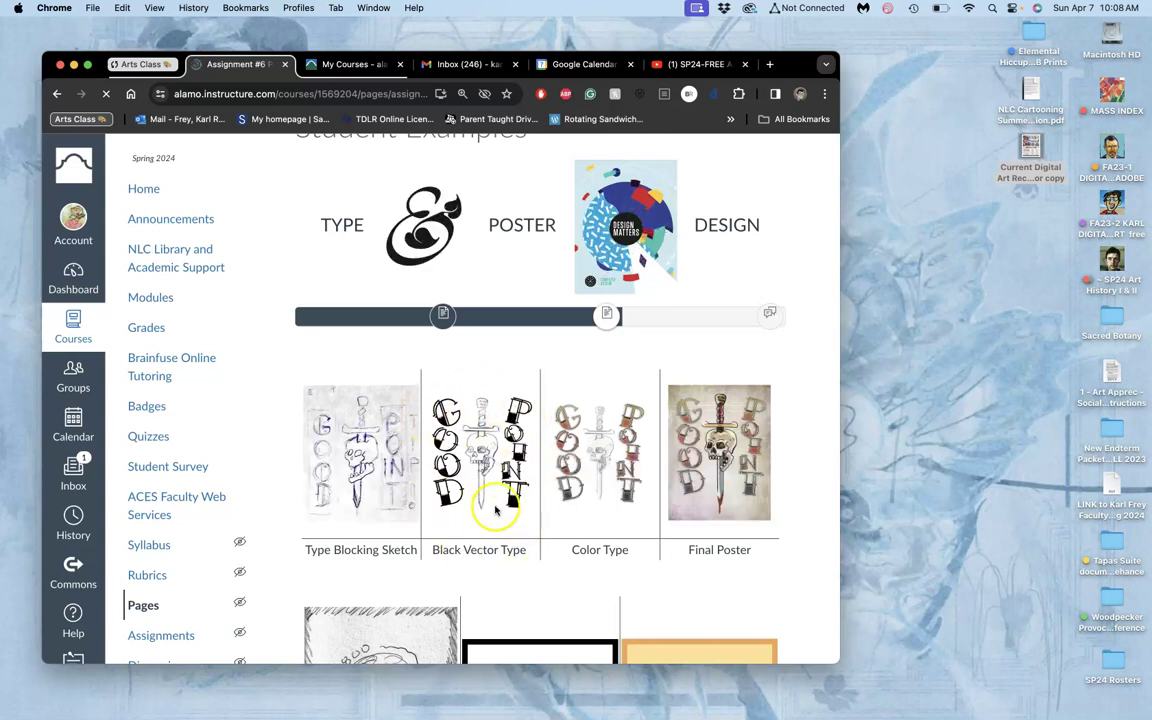
{"action": "scroll", "coordinate": [455, 550], "scroll_direction": "down", "scroll_amount": 15}
{"action": "scroll", "coordinate": [407, 512], "scroll_direction": "down", "scroll_amount": 20}
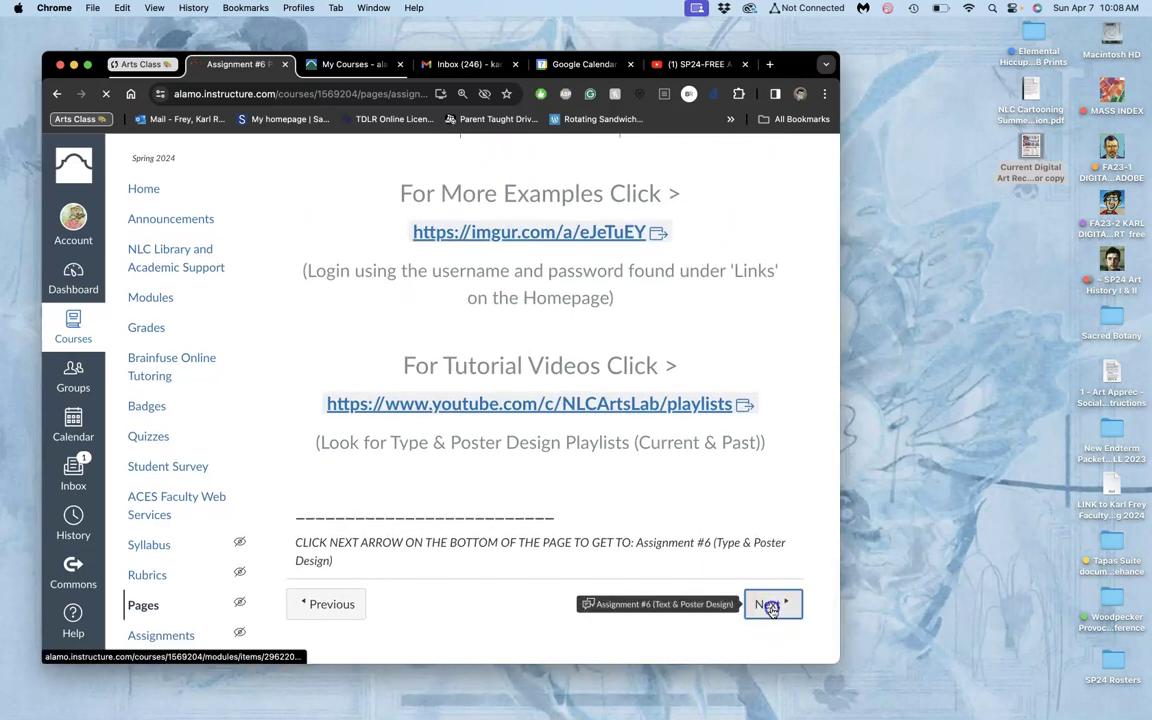
{"action": "left_click", "coordinate": [770, 606]}
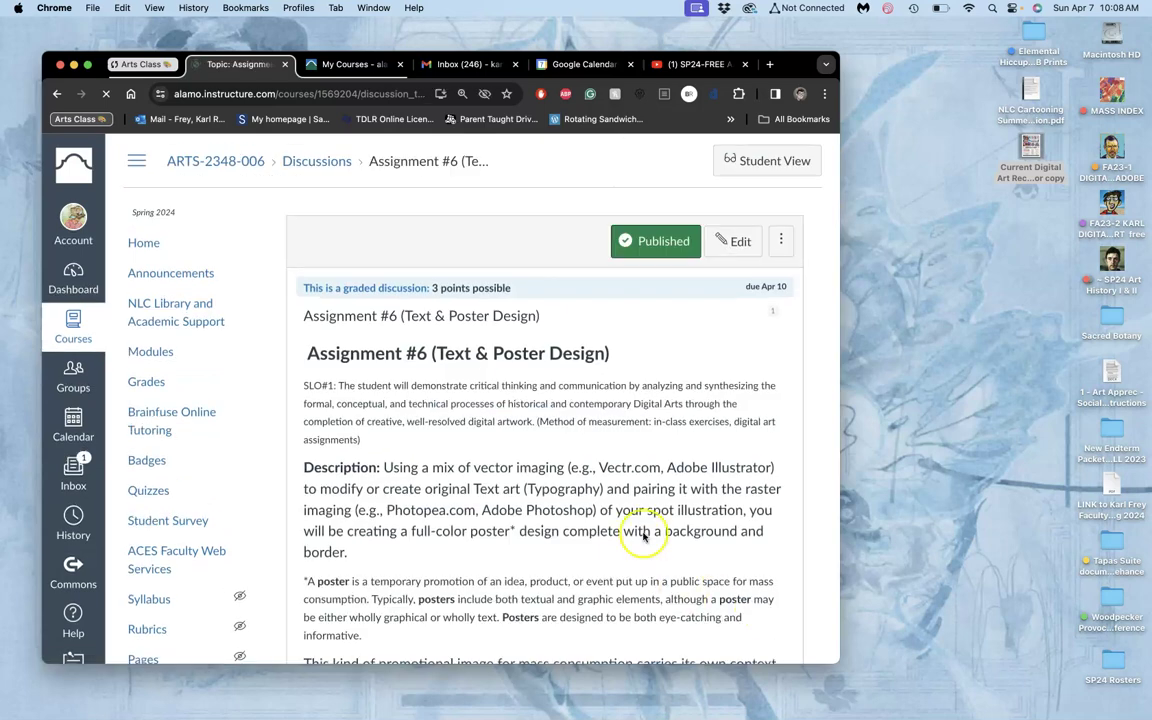
{"action": "scroll", "coordinate": [648, 535], "scroll_direction": "down", "scroll_amount": 15}
{"action": "scroll", "coordinate": [643, 537], "scroll_direction": "down", "scroll_amount": 12}
{"action": "scroll", "coordinate": [643, 537], "scroll_direction": "down", "scroll_amount": 15}
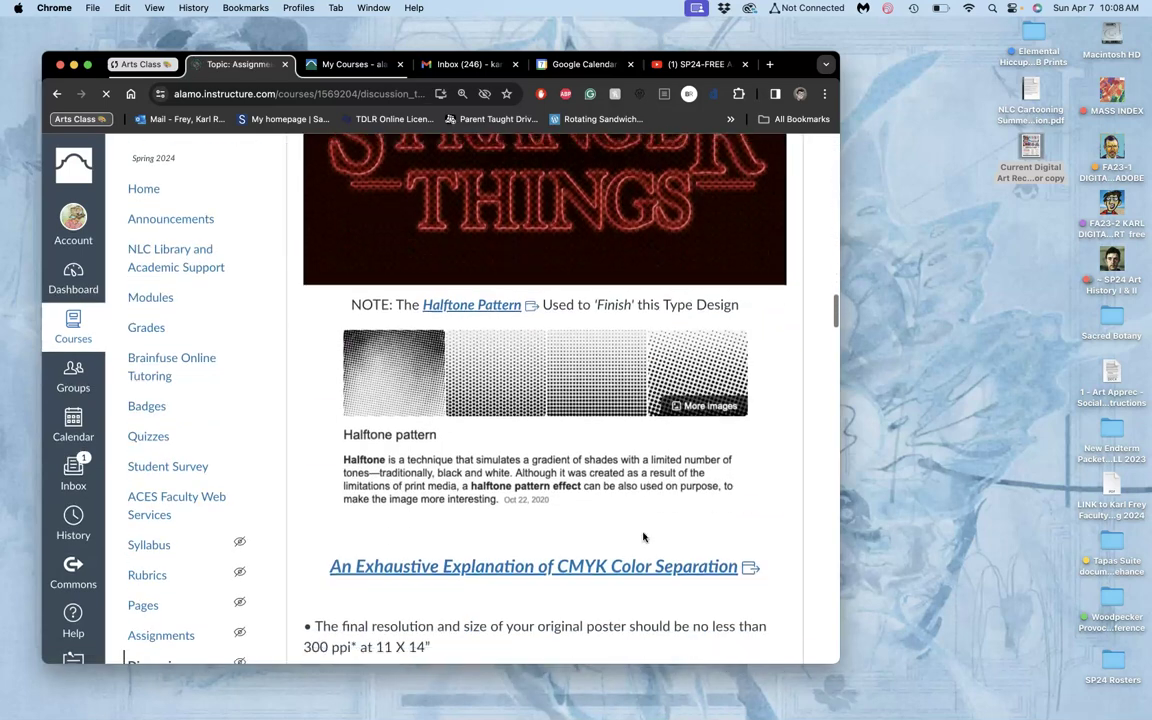
{"action": "scroll", "coordinate": [643, 537], "scroll_direction": "down", "scroll_amount": 15}
{"action": "scroll", "coordinate": [643, 537], "scroll_direction": "down", "scroll_amount": 1}
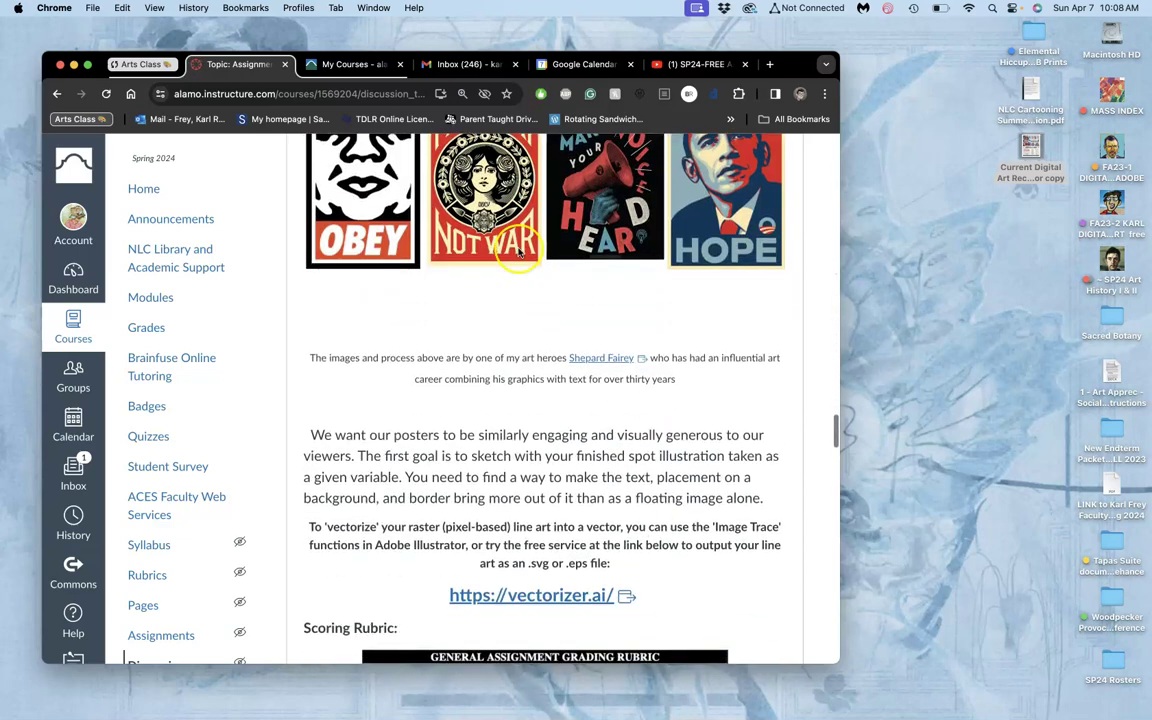
{"action": "scroll", "coordinate": [443, 224], "scroll_direction": "up", "scroll_amount": 3}
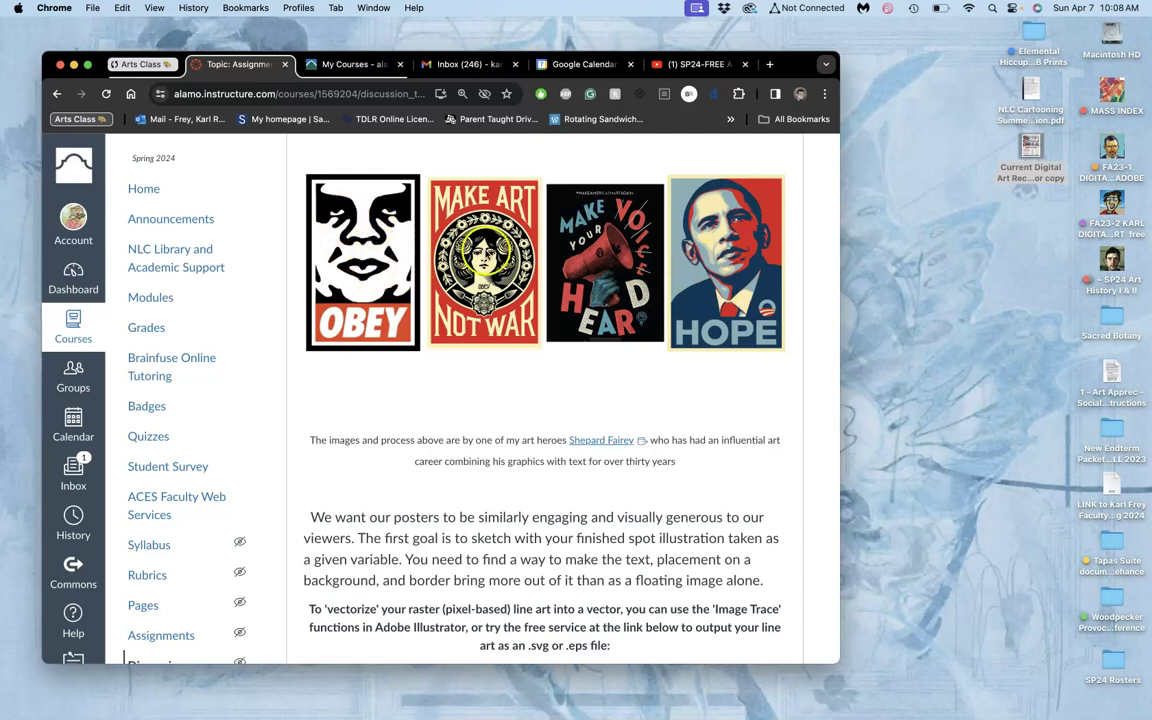
{"action": "scroll", "coordinate": [640, 313], "scroll_direction": "up", "scroll_amount": 10}
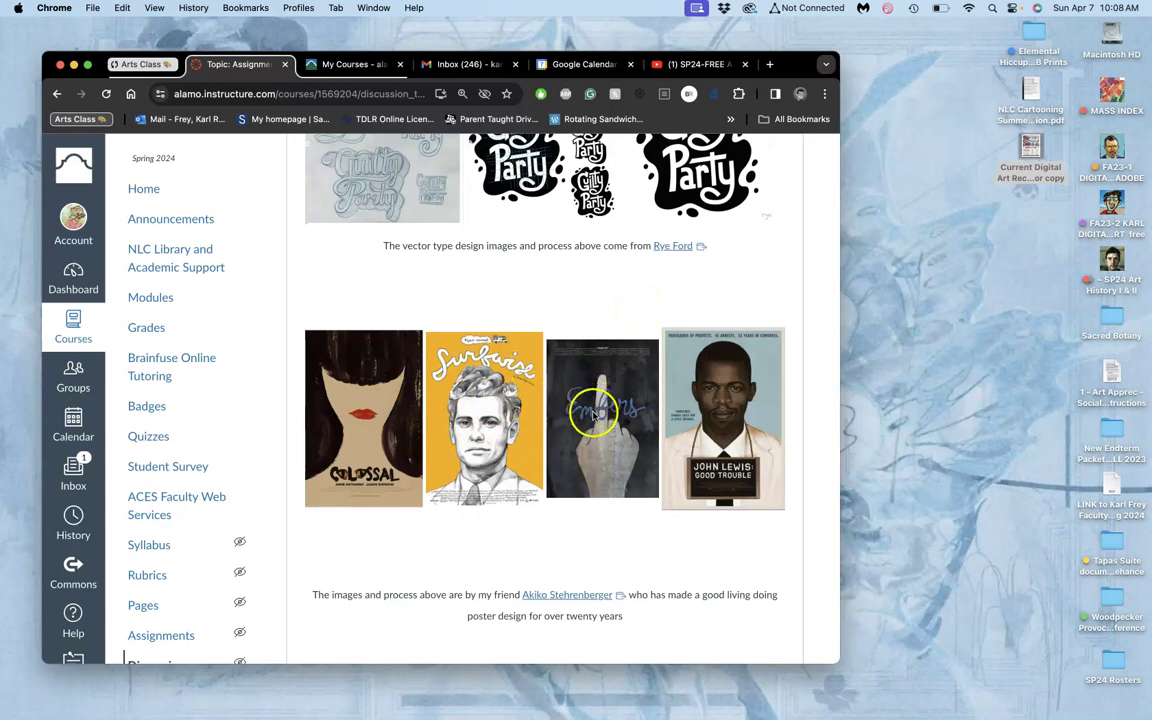
{"action": "scroll", "coordinate": [706, 412], "scroll_direction": "up", "scroll_amount": 10}
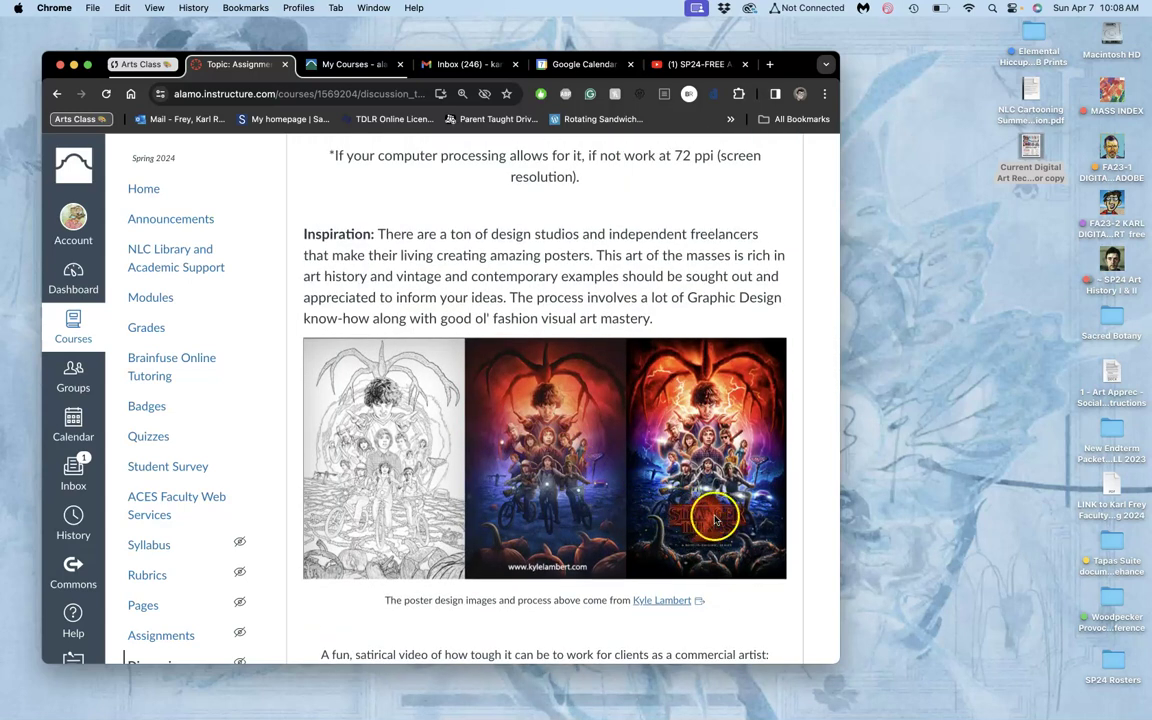
{"action": "scroll", "coordinate": [566, 386], "scroll_direction": "up", "scroll_amount": 3}
{"action": "scroll", "coordinate": [568, 388], "scroll_direction": "down", "scroll_amount": 10}
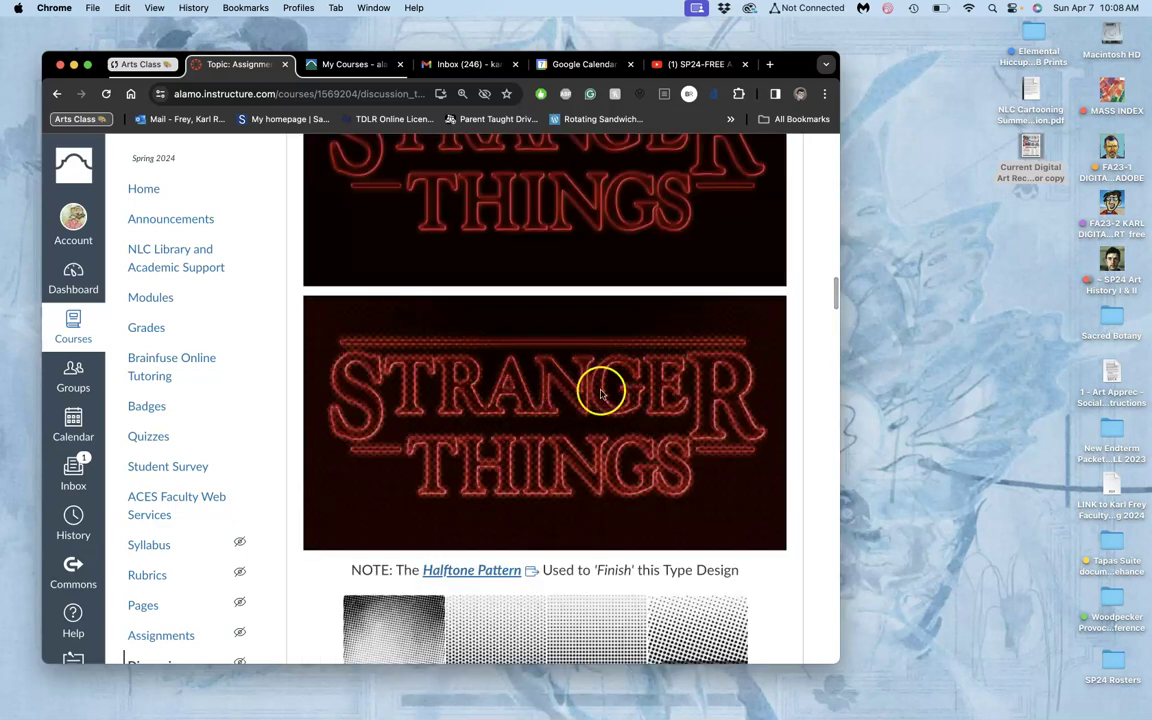
{"action": "scroll", "coordinate": [547, 440], "scroll_direction": "down", "scroll_amount": 2}
{"action": "scroll", "coordinate": [547, 440], "scroll_direction": "down", "scroll_amount": 20}
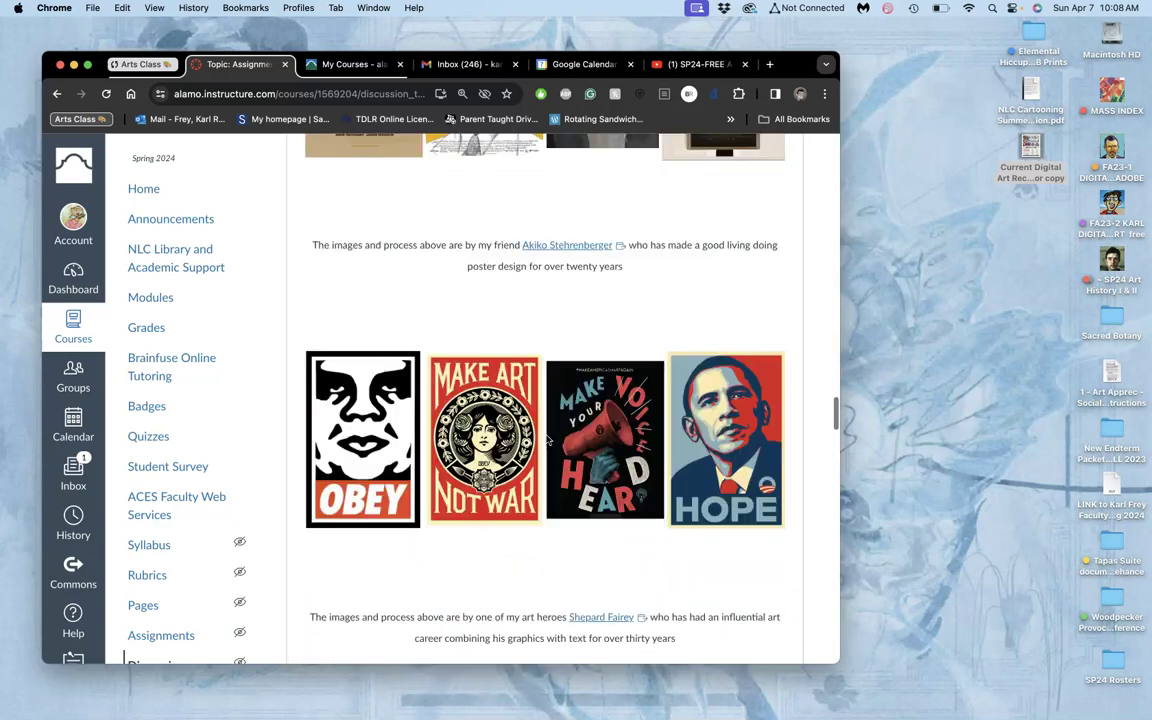
{"action": "scroll", "coordinate": [547, 440], "scroll_direction": "down", "scroll_amount": 5}
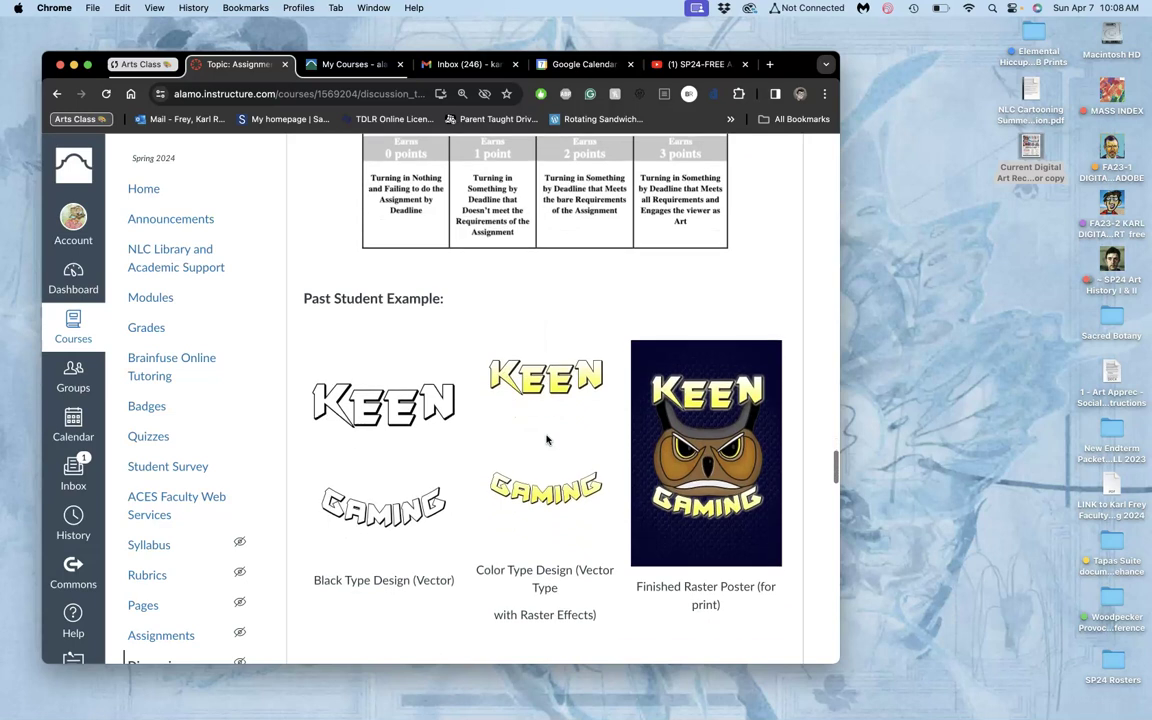
{"action": "scroll", "coordinate": [547, 440], "scroll_direction": "down", "scroll_amount": 1}
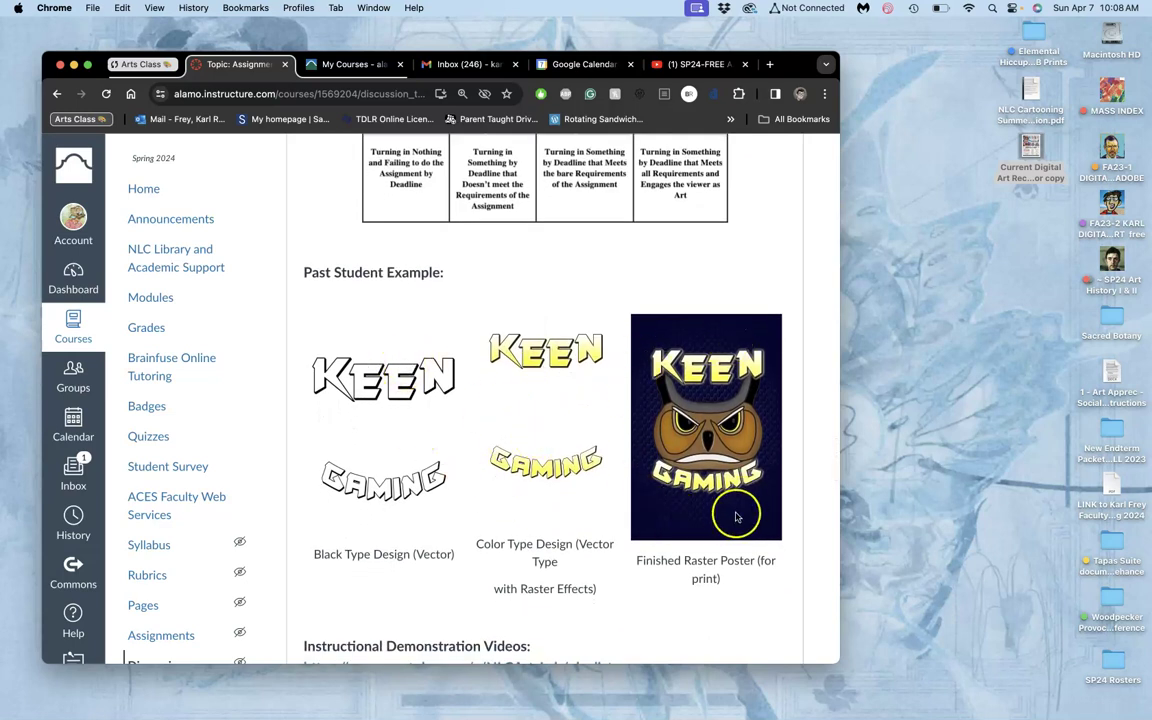
{"action": "scroll", "coordinate": [732, 532], "scroll_direction": "down", "scroll_amount": 20}
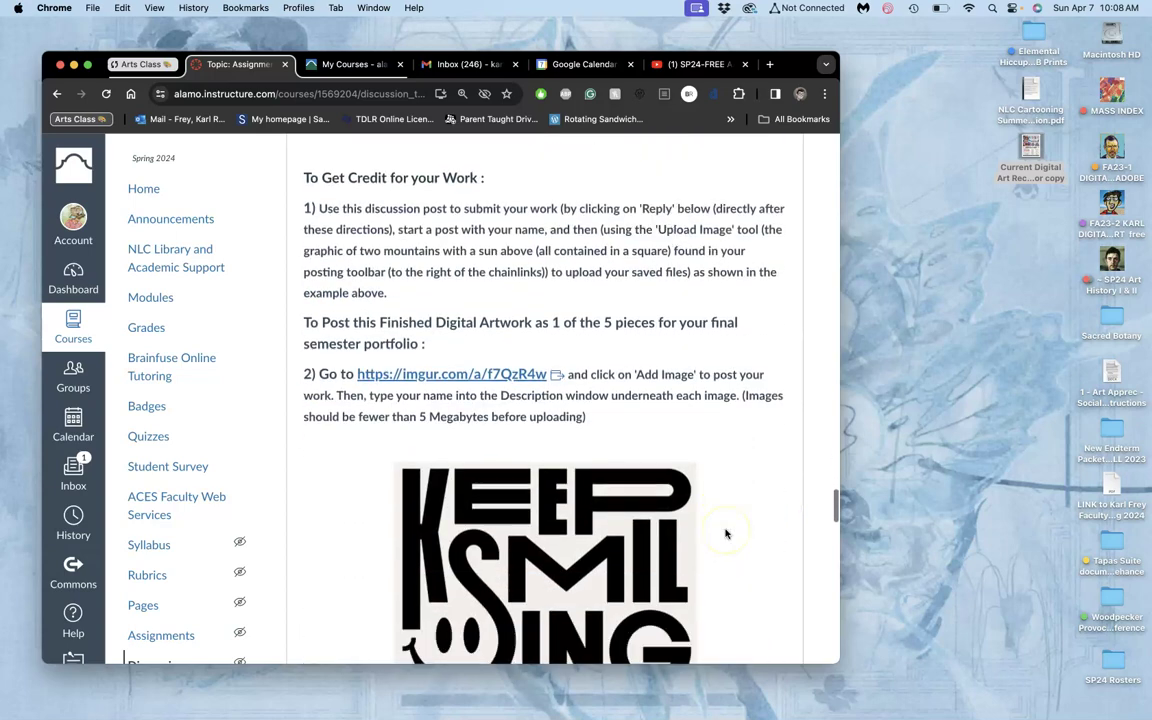
Open the instructor's Behance DINO-BONES link from the discussion topic in a new tab.
{"action": "scroll", "coordinate": [726, 533], "scroll_direction": "up", "scroll_amount": 4}
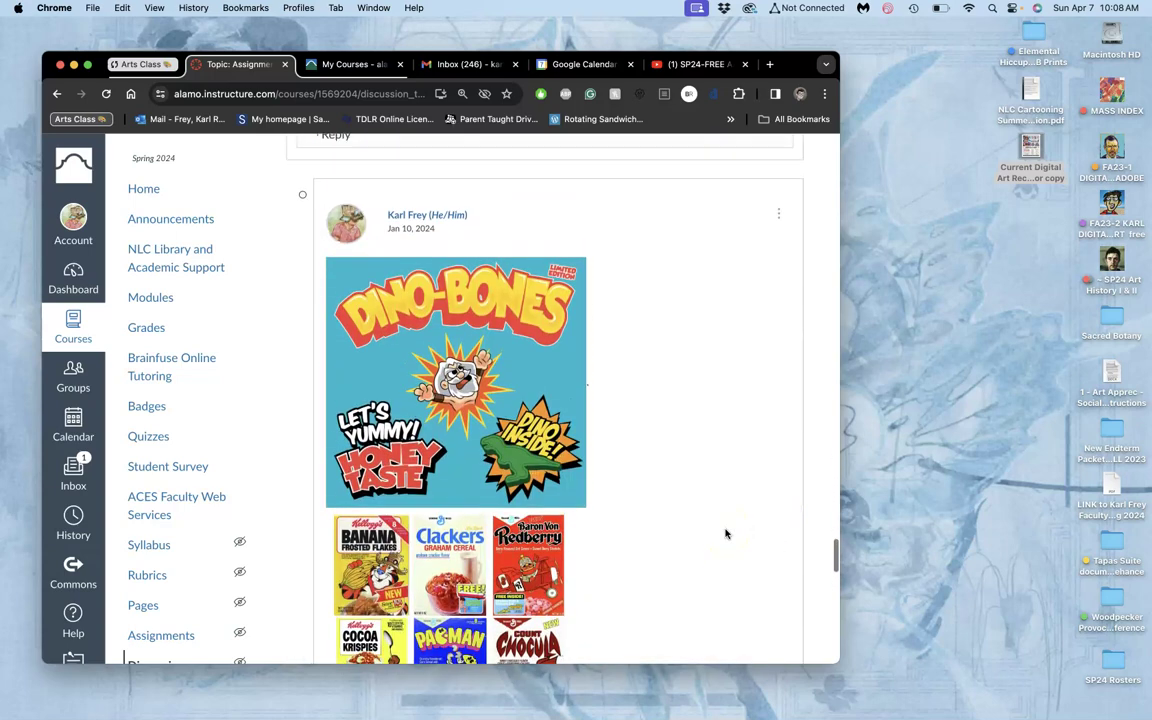
{"action": "scroll", "coordinate": [460, 350], "scroll_direction": "down", "scroll_amount": 9}
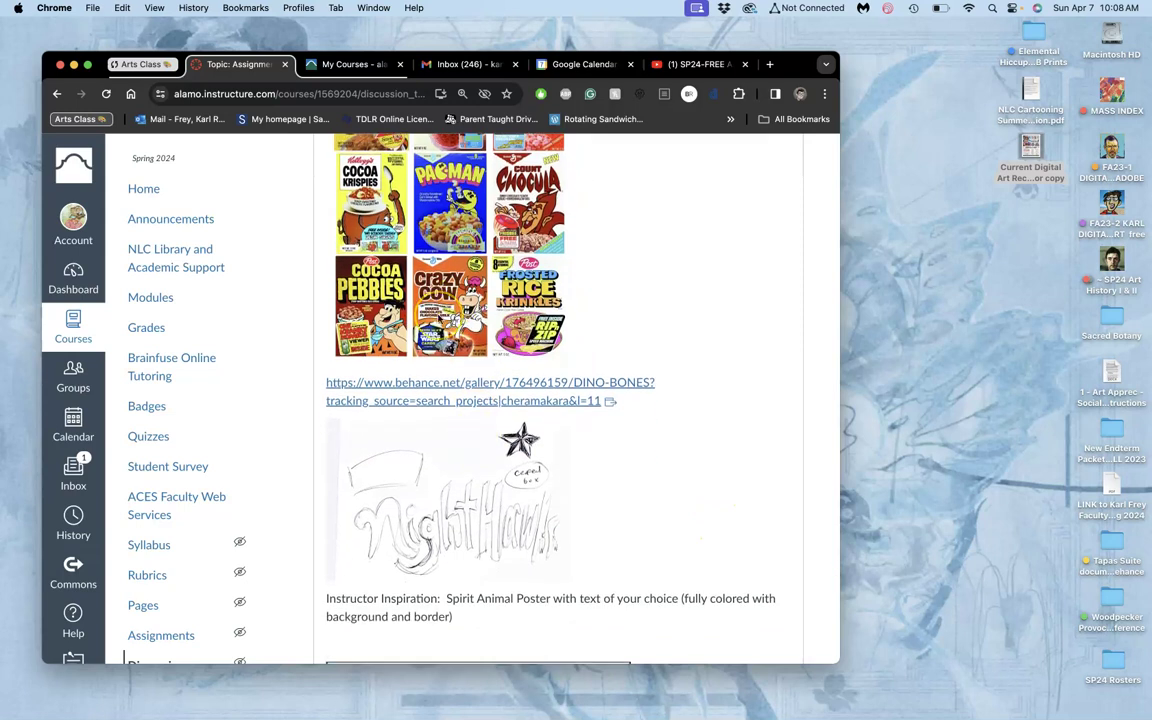
{"action": "scroll", "coordinate": [470, 287], "scroll_direction": "down", "scroll_amount": 11}
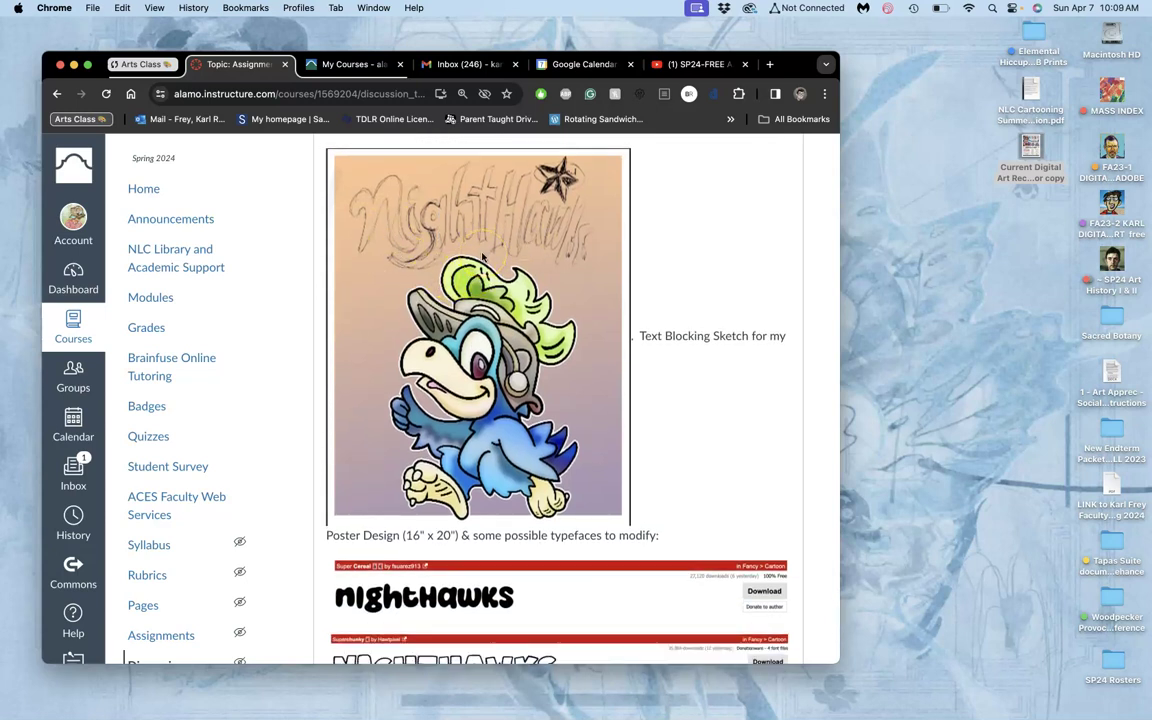
{"action": "scroll", "coordinate": [484, 283], "scroll_direction": "up", "scroll_amount": 9}
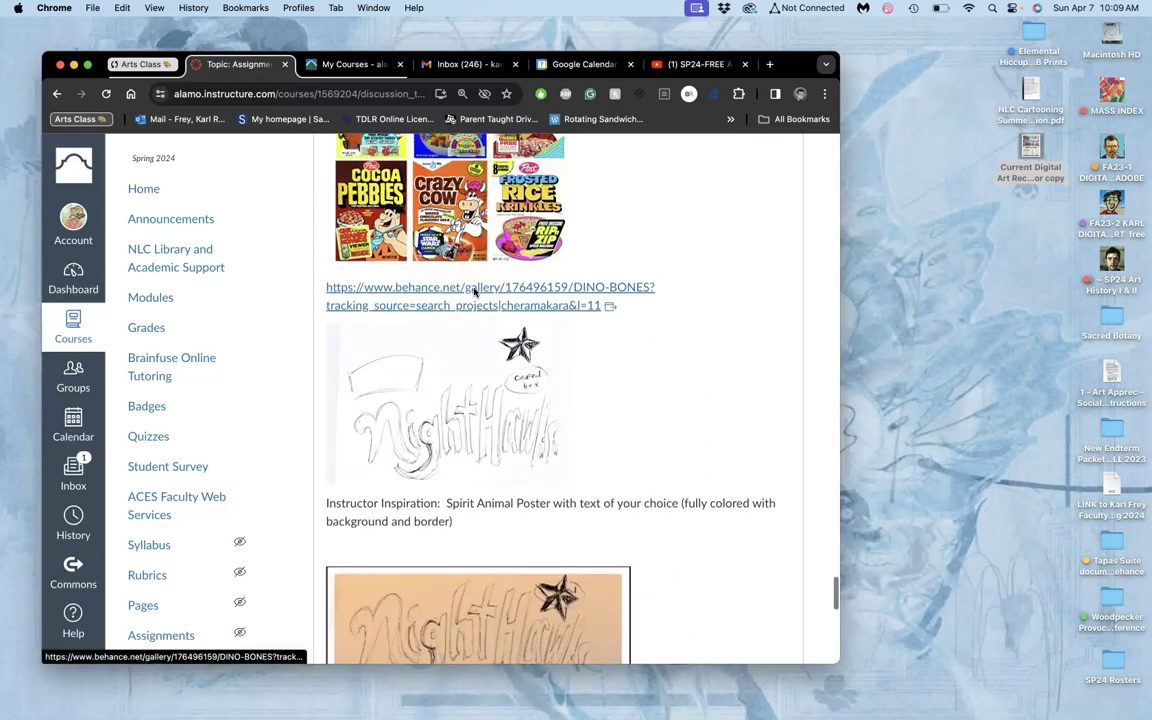
{"action": "scroll", "coordinate": [492, 452], "scroll_direction": "up", "scroll_amount": 3}
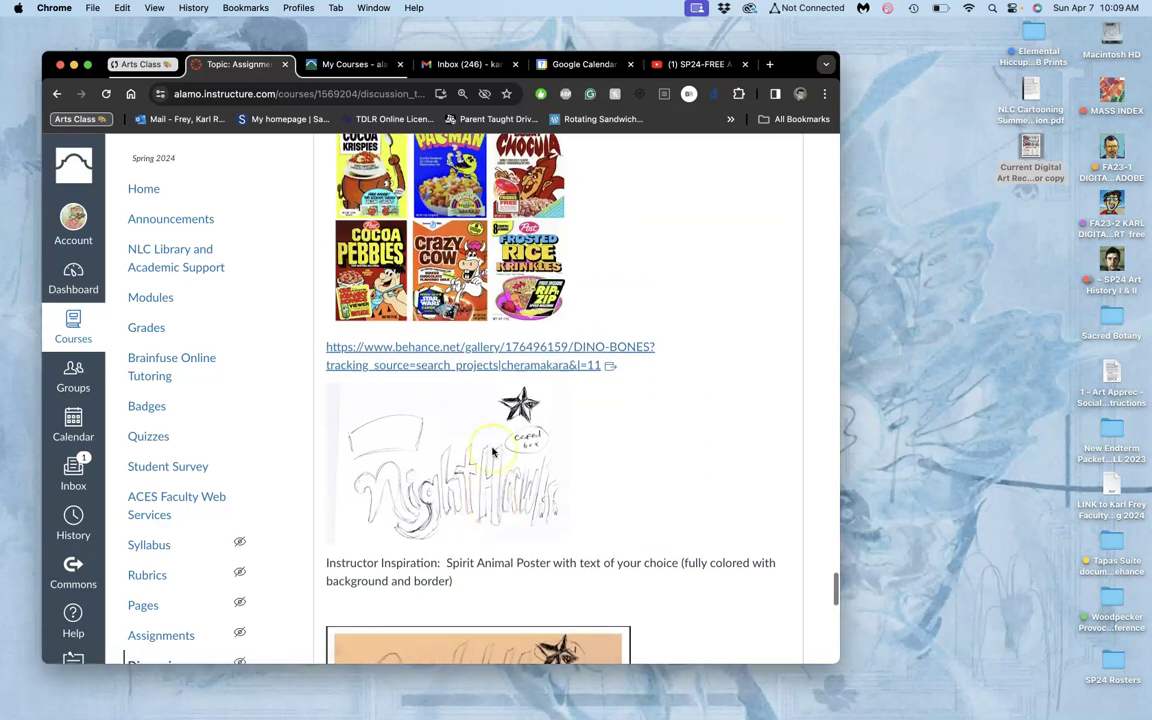
{"action": "scroll", "coordinate": [517, 470], "scroll_direction": "down", "scroll_amount": 5}
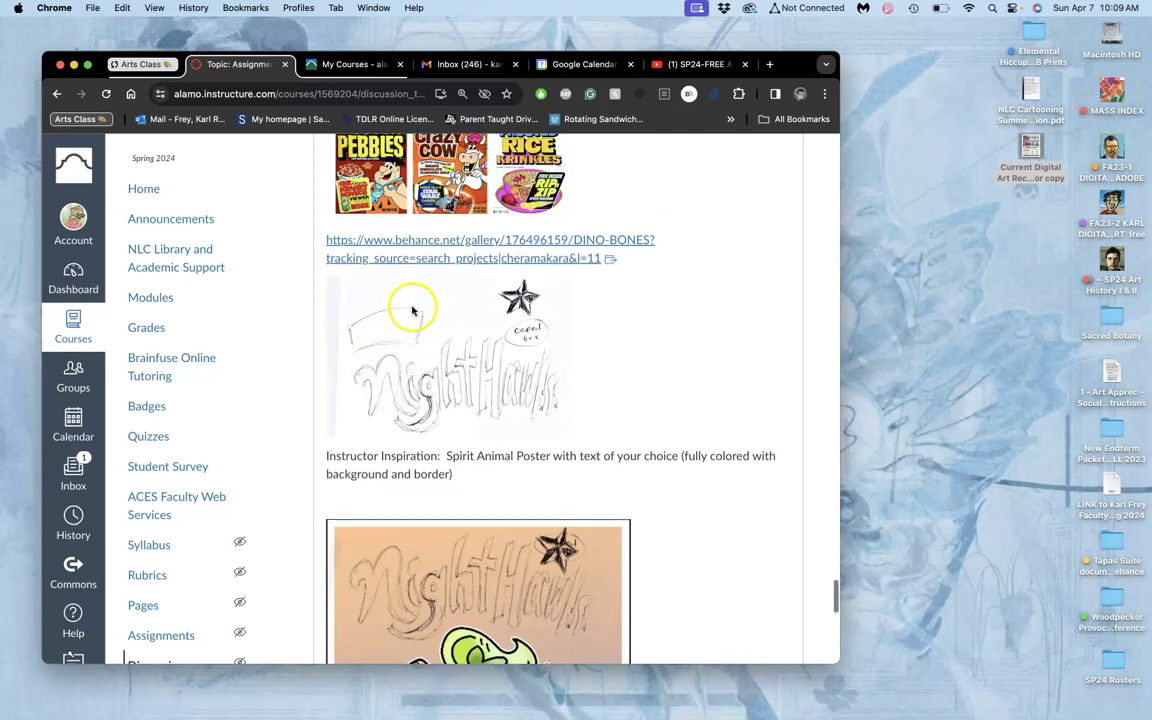
{"action": "scroll", "coordinate": [422, 270], "scroll_direction": "up", "scroll_amount": 5}
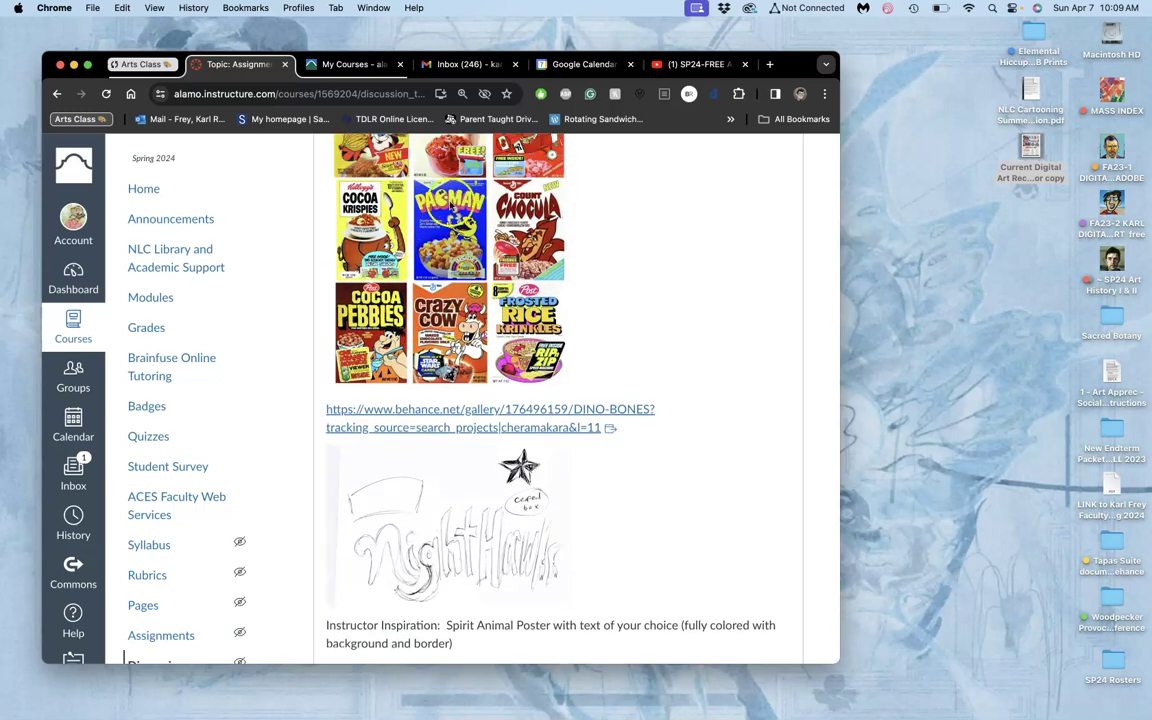
{"action": "scroll", "coordinate": [452, 212], "scroll_direction": "up", "scroll_amount": 2}
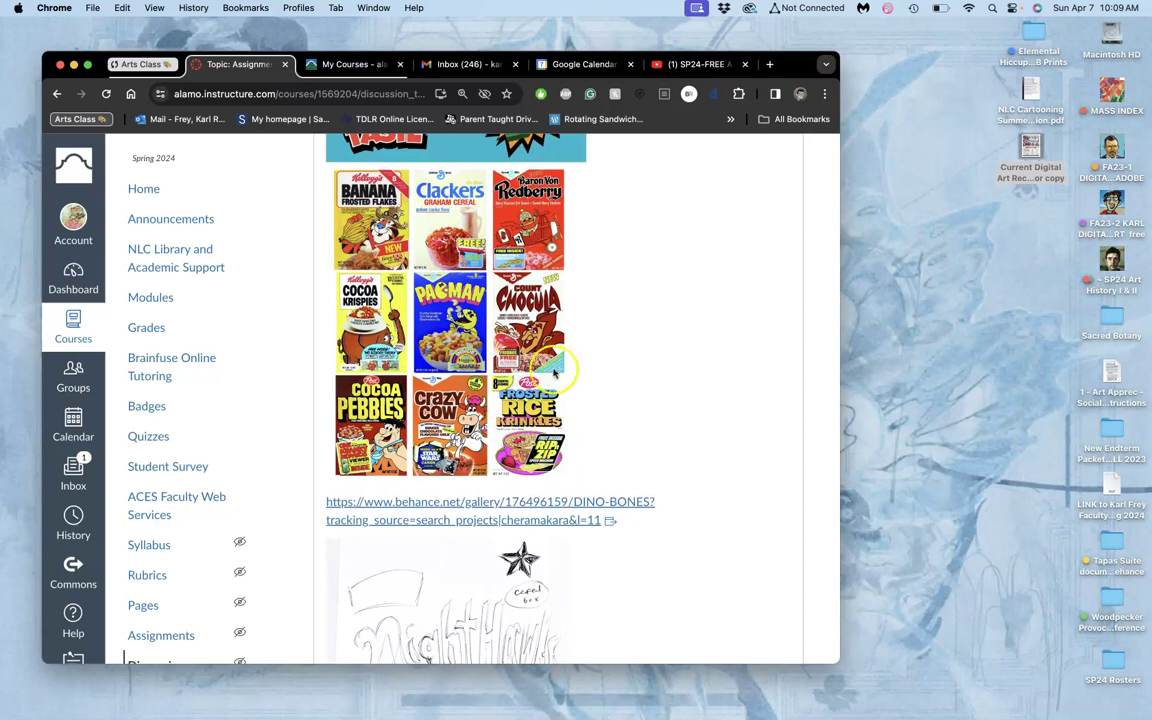
{"action": "scroll", "coordinate": [409, 239], "scroll_direction": "up", "scroll_amount": 6}
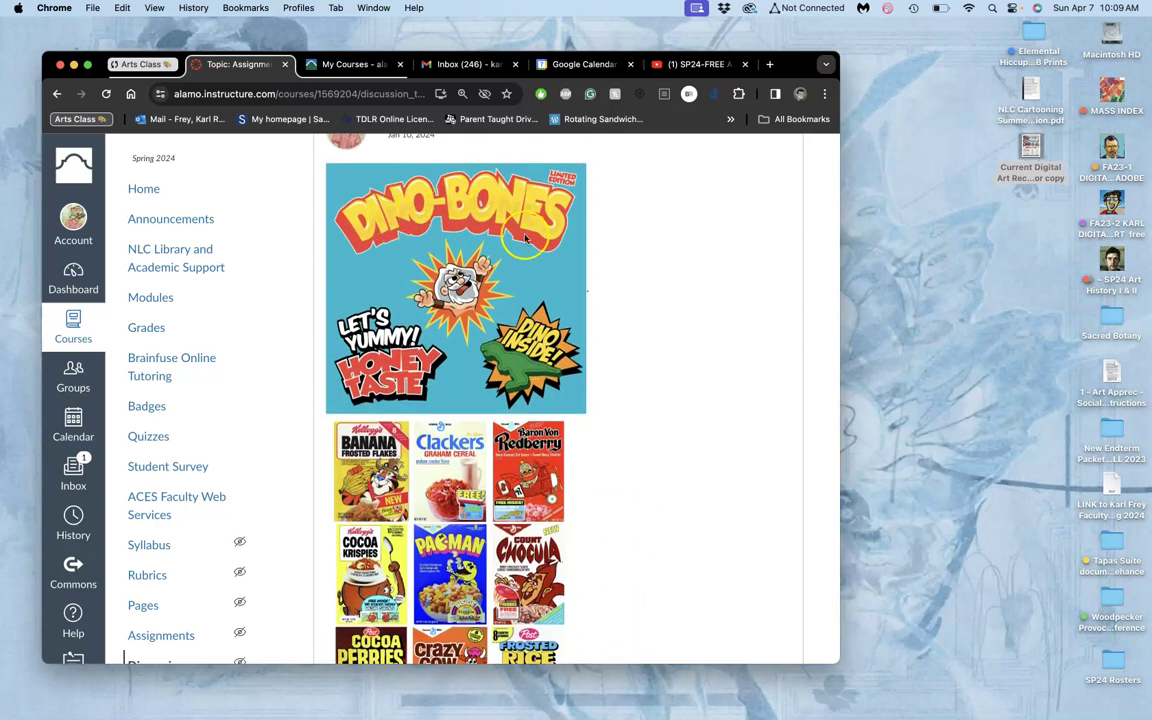
{"action": "scroll", "coordinate": [433, 343], "scroll_direction": "down", "scroll_amount": 10}
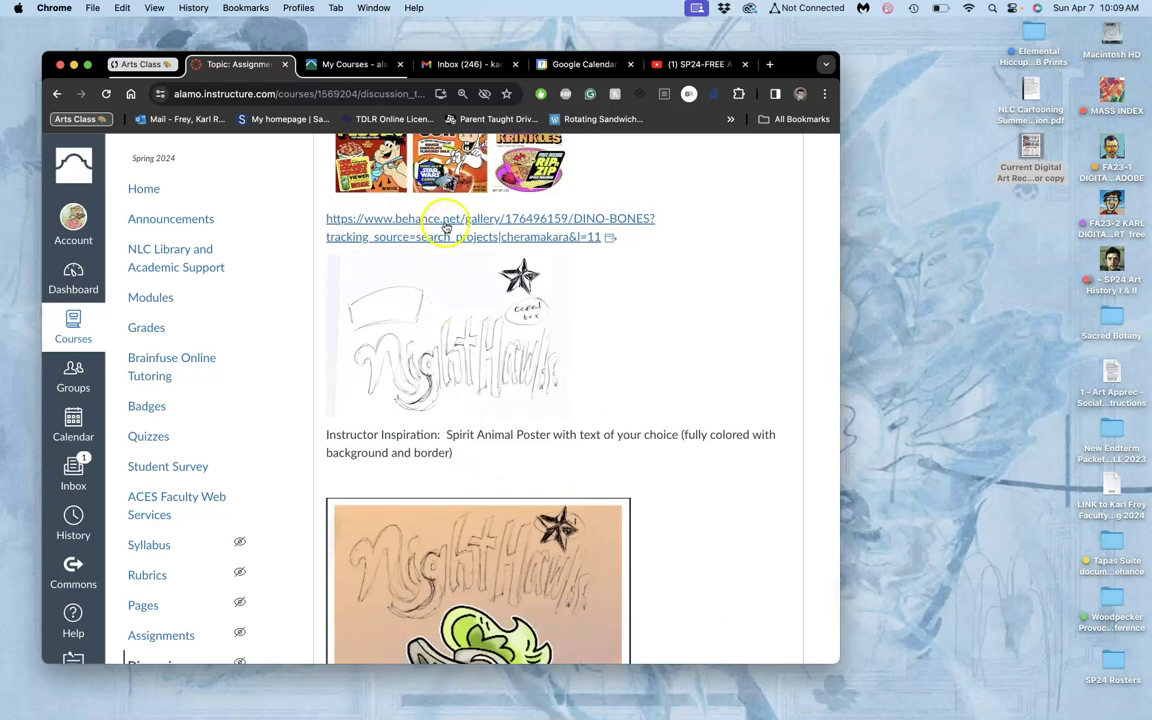
{"action": "right_click", "coordinate": [446, 226]}
{"action": "left_click", "coordinate": [465, 227]}
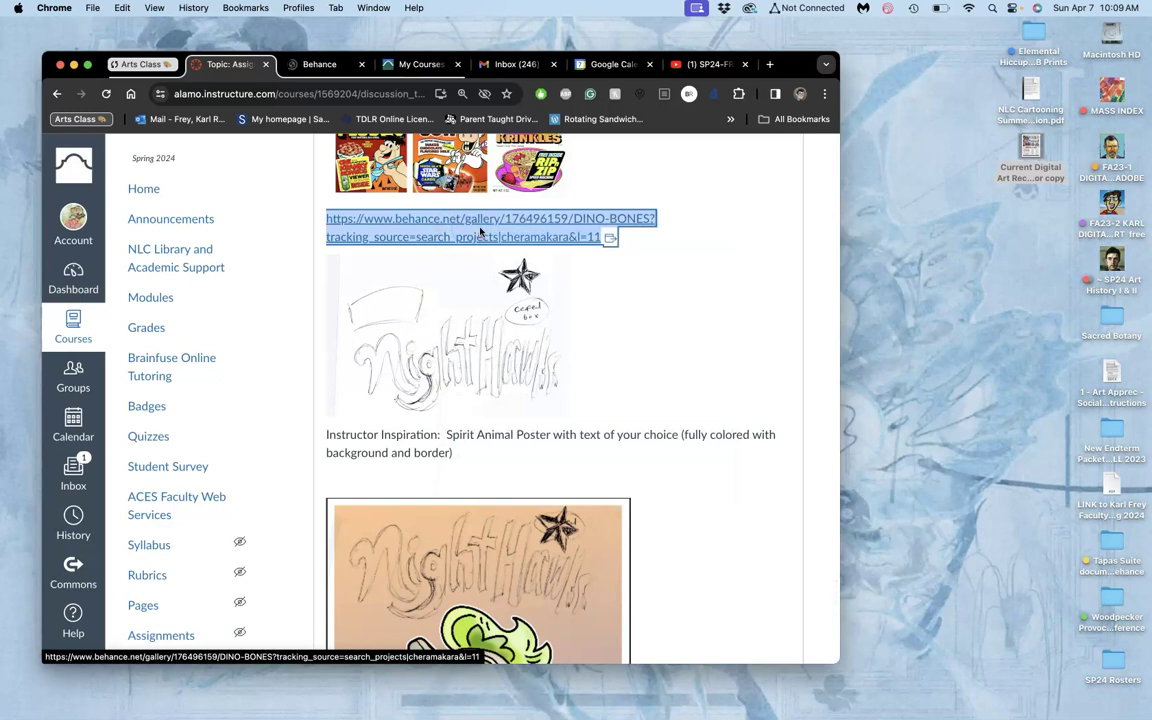
{"action": "scroll", "coordinate": [470, 290], "scroll_direction": "up", "scroll_amount": 2}
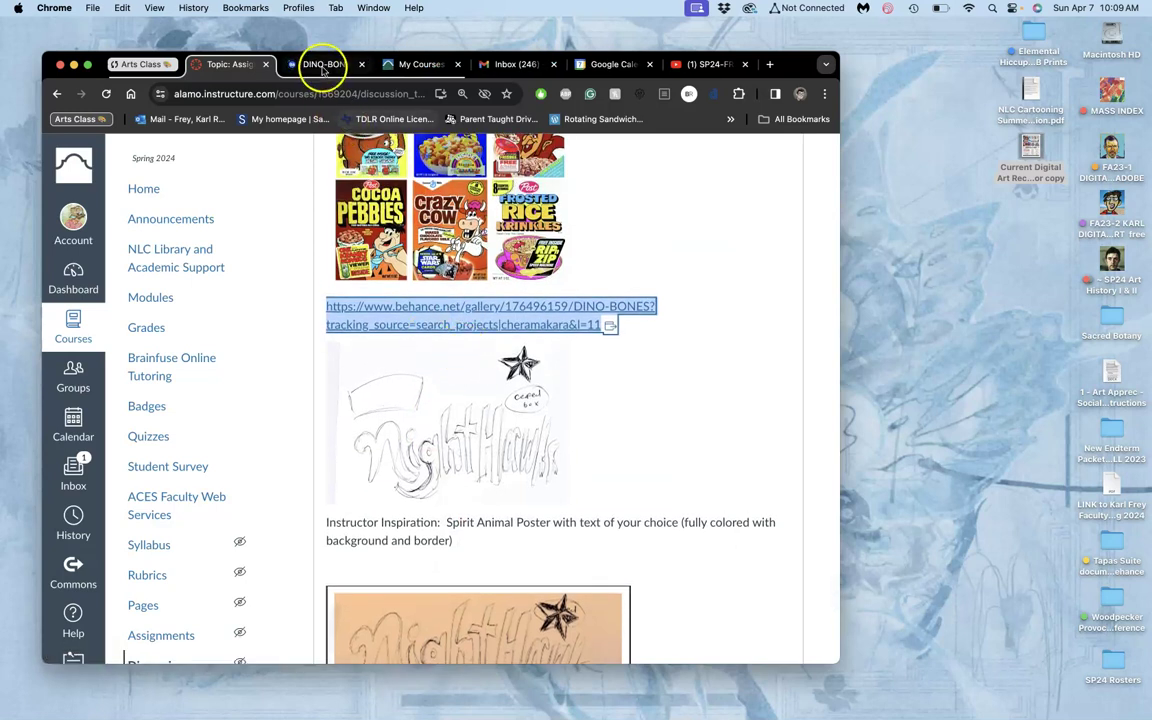
Review the DINO-BONES project's sketches, inked and coloured cover art, credits and cereal-box mockup.
{"action": "left_click", "coordinate": [323, 66]}
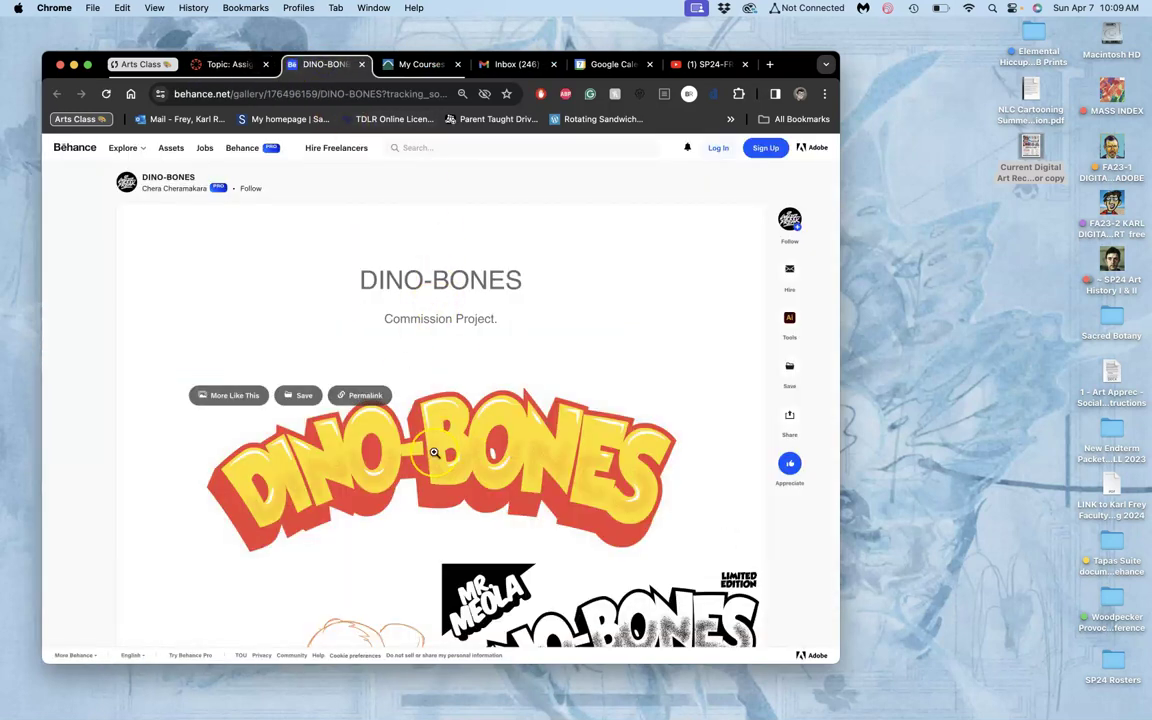
{"action": "scroll", "coordinate": [434, 453], "scroll_direction": "down", "scroll_amount": 5}
{"action": "scroll", "coordinate": [434, 453], "scroll_direction": "down", "scroll_amount": 5}
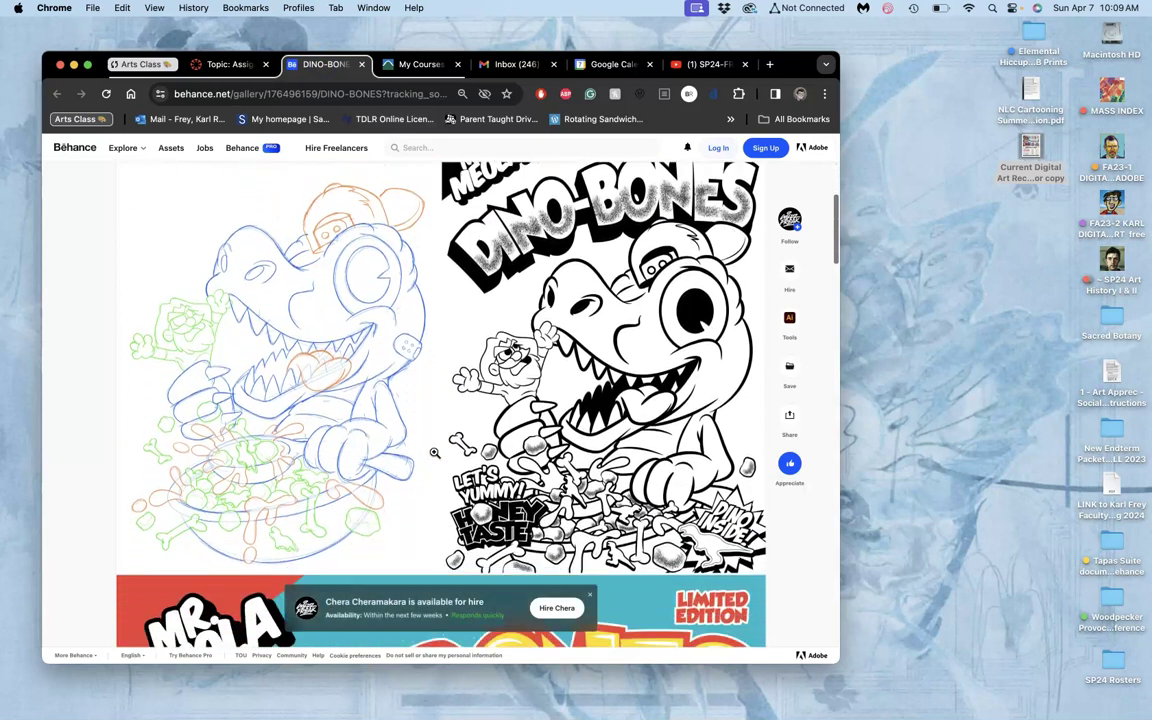
{"action": "scroll", "coordinate": [434, 453], "scroll_direction": "up", "scroll_amount": 3}
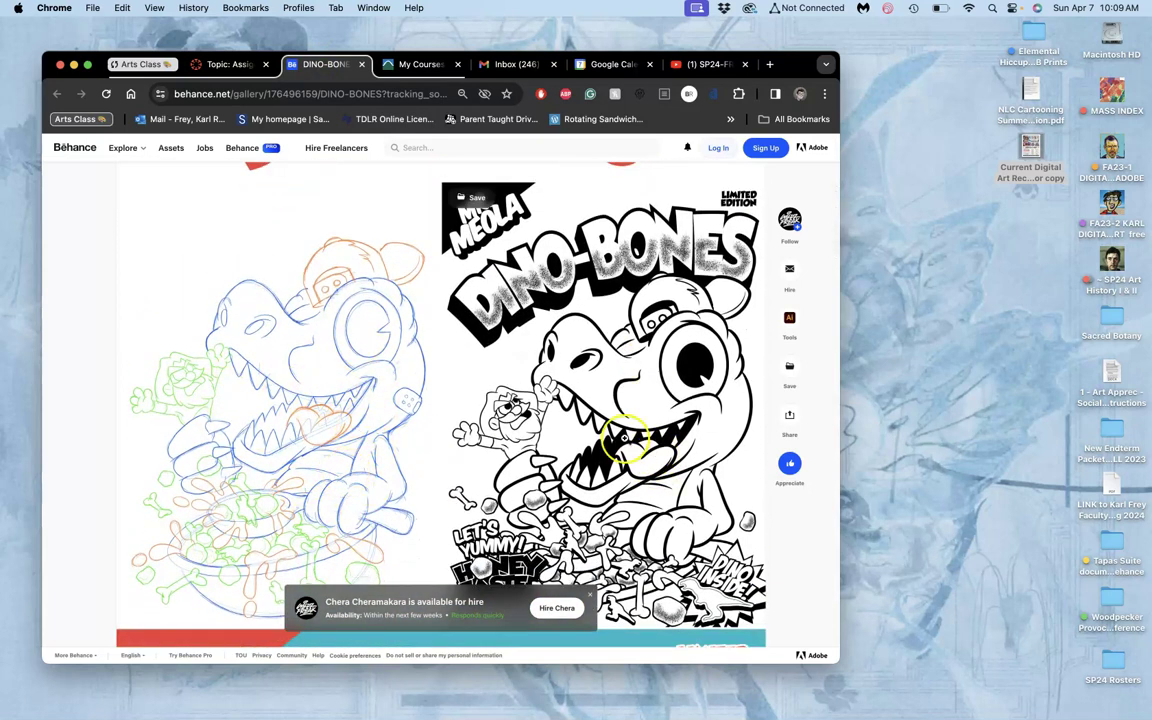
{"action": "scroll", "coordinate": [624, 437], "scroll_direction": "down", "scroll_amount": 10}
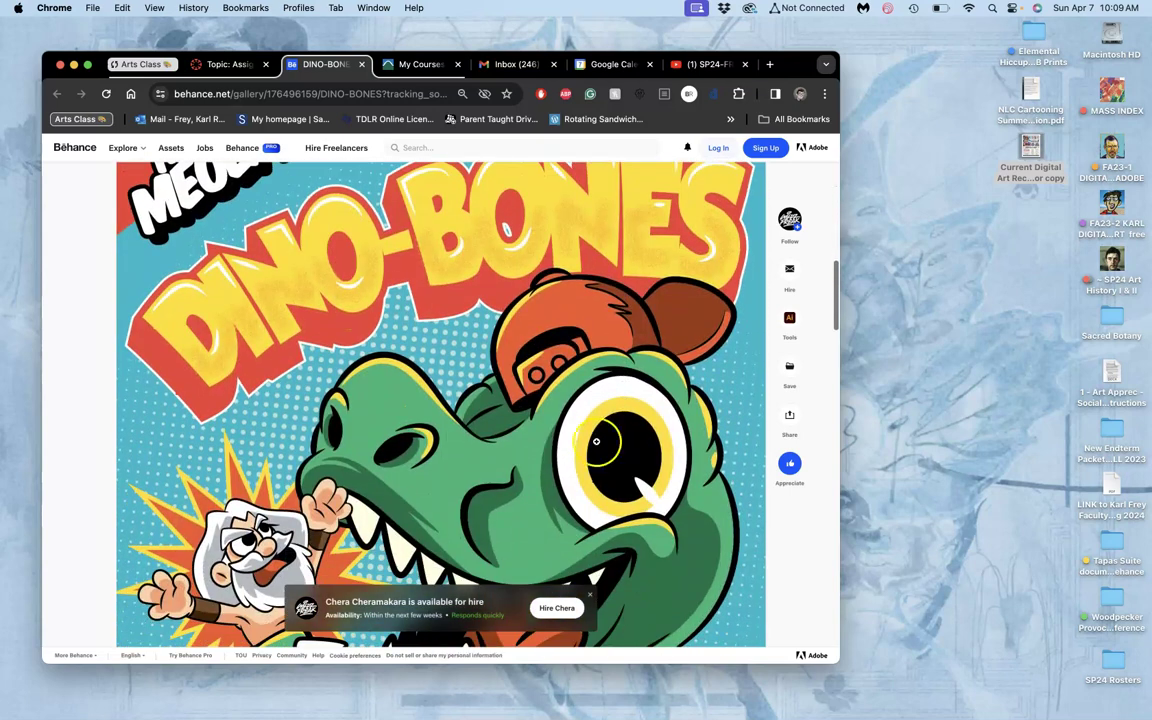
{"action": "scroll", "coordinate": [471, 443], "scroll_direction": "down", "scroll_amount": 15}
{"action": "scroll", "coordinate": [471, 443], "scroll_direction": "down", "scroll_amount": 5}
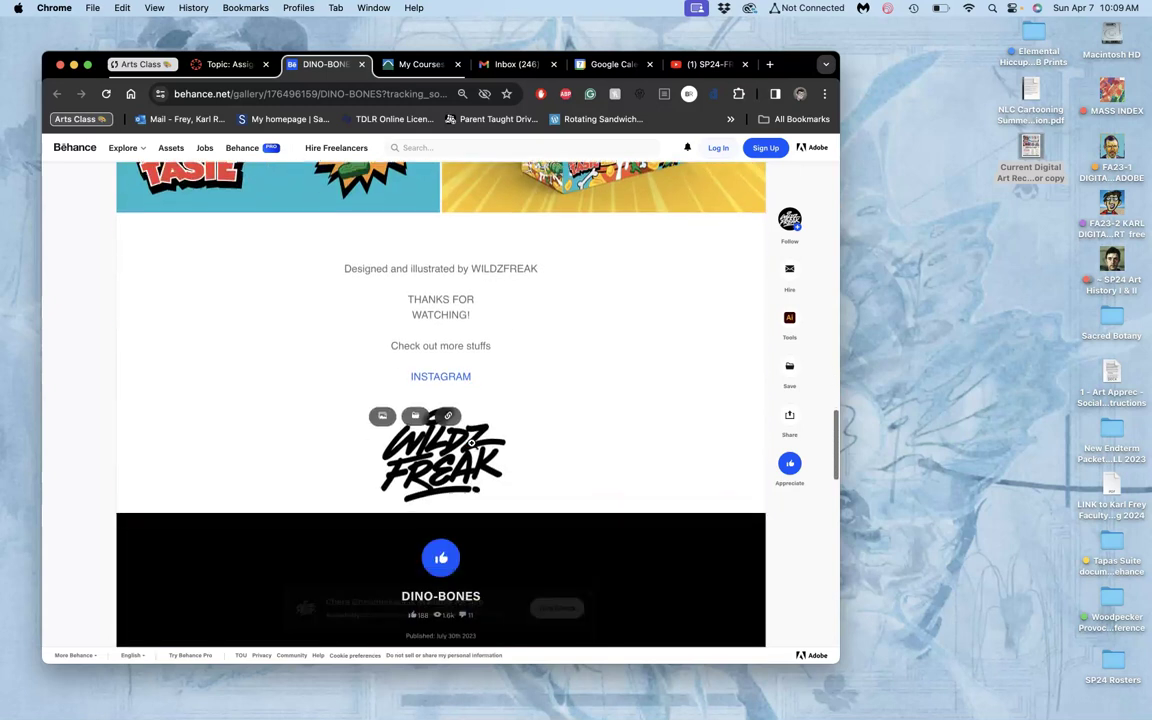
{"action": "scroll", "coordinate": [471, 443], "scroll_direction": "up", "scroll_amount": 8}
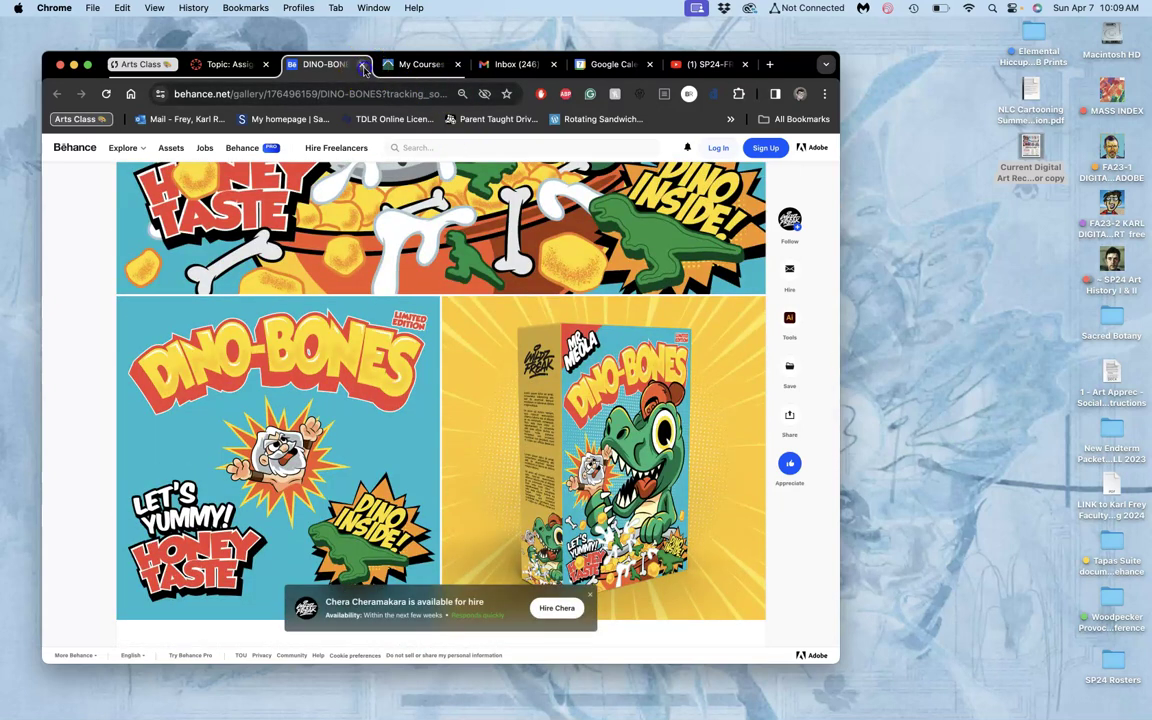
Close the DINO-BONES tab and review the Nighthawks spirit-animal poster and typeface samples in the topic.
{"action": "left_click", "coordinate": [363, 66]}
{"action": "left_click", "coordinate": [573, 473]}
{"action": "scroll", "coordinate": [575, 478], "scroll_direction": "down", "scroll_amount": 5}
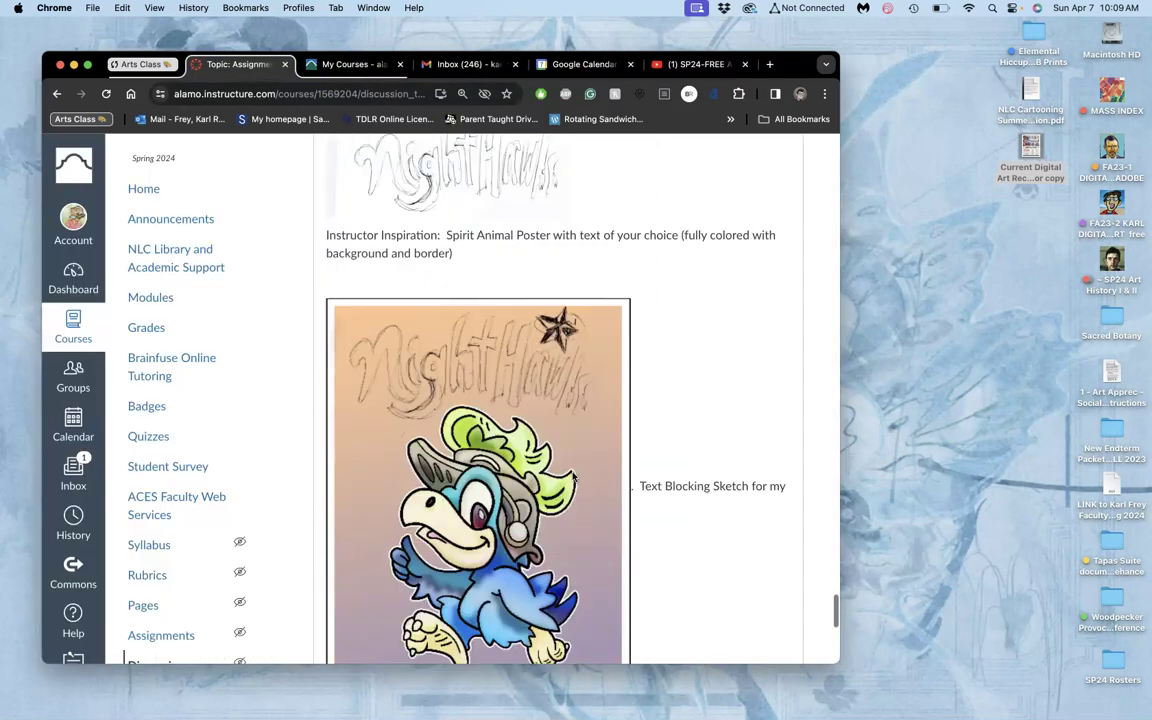
{"action": "scroll", "coordinate": [575, 478], "scroll_direction": "down", "scroll_amount": 10}
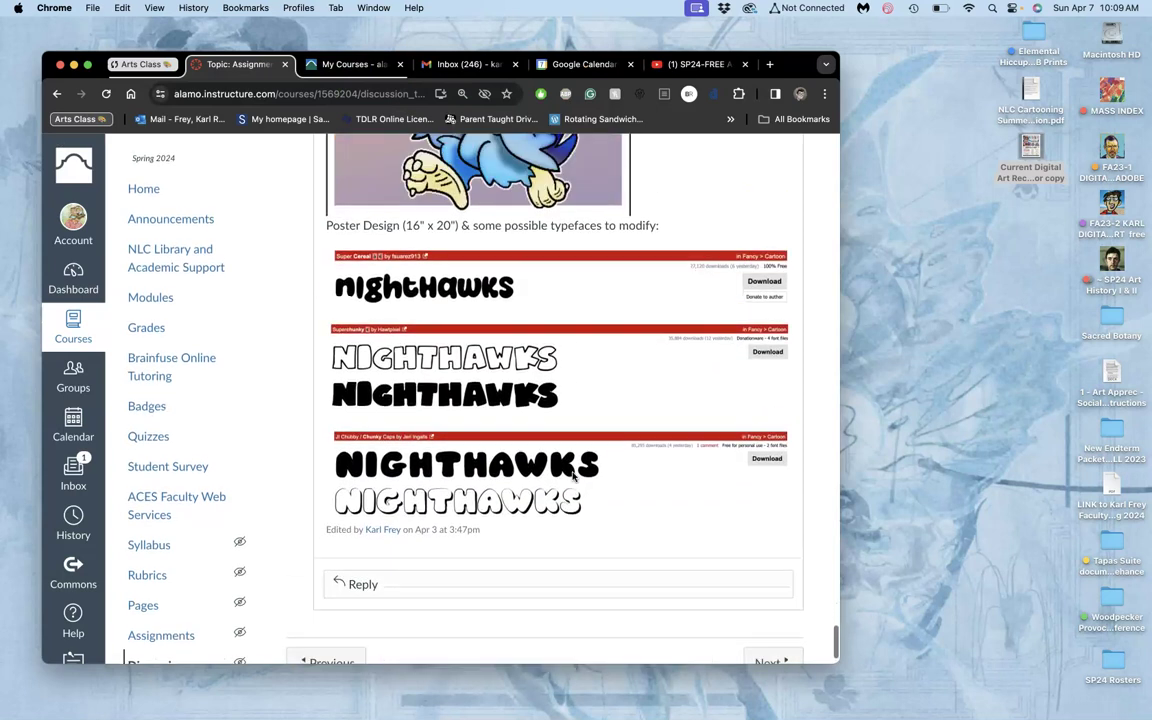
{"action": "scroll", "coordinate": [480, 480], "scroll_direction": "up", "scroll_amount": 1}
{"action": "left_click", "coordinate": [395, 497]}
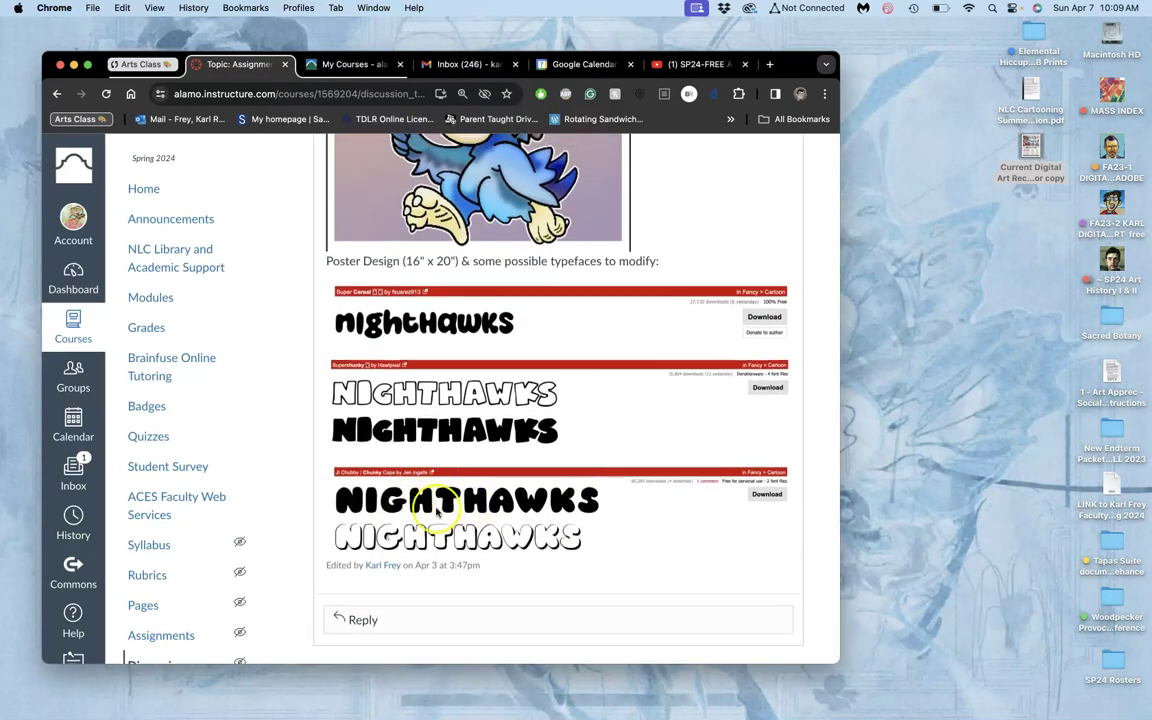
{"action": "scroll", "coordinate": [458, 494], "scroll_direction": "up", "scroll_amount": 10}
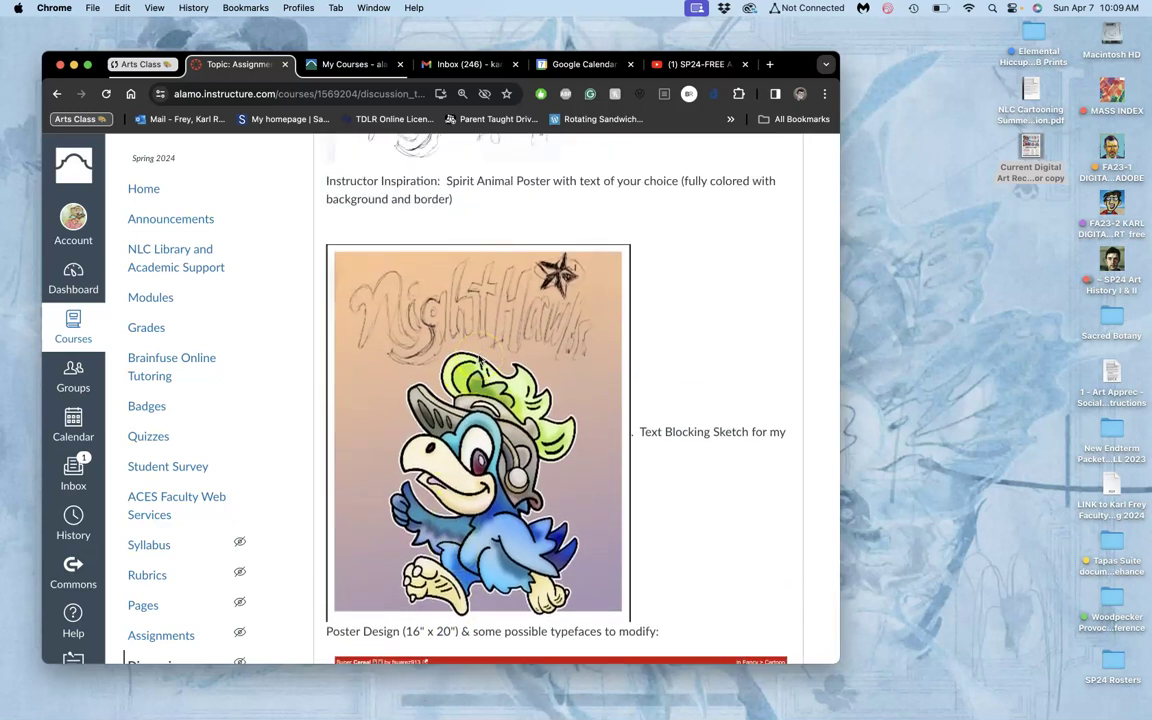
{"action": "scroll", "coordinate": [479, 358], "scroll_direction": "up", "scroll_amount": 3}
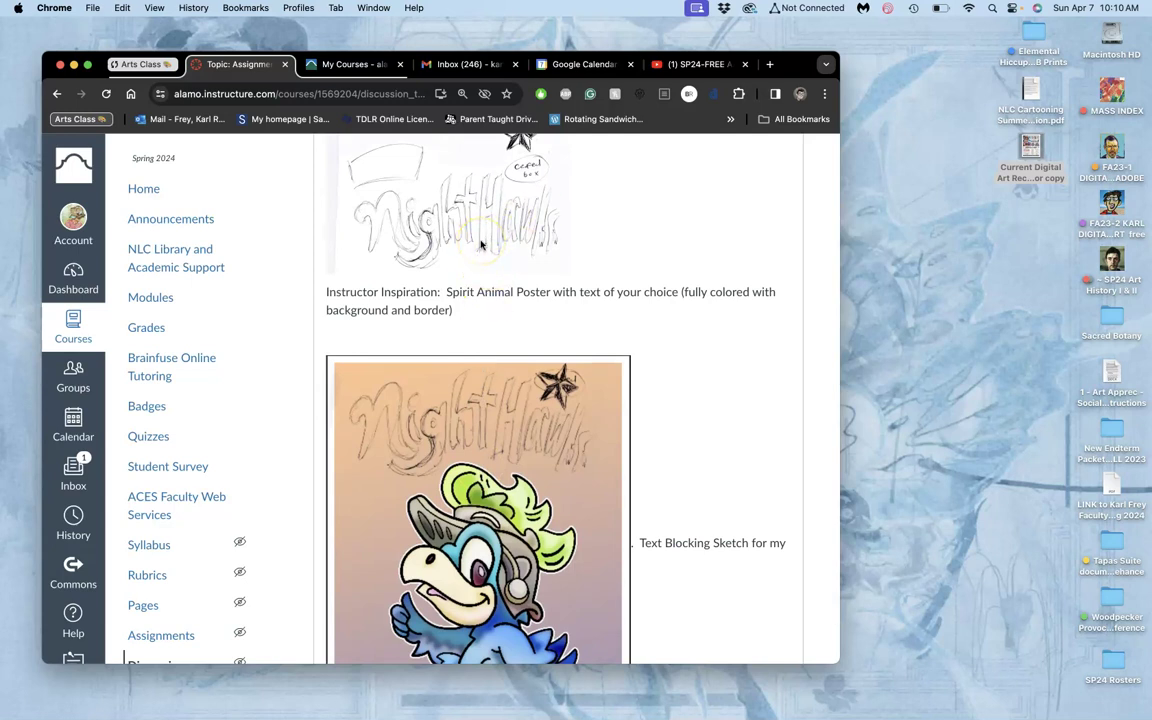
{"action": "scroll", "coordinate": [481, 244], "scroll_direction": "up", "scroll_amount": 5}
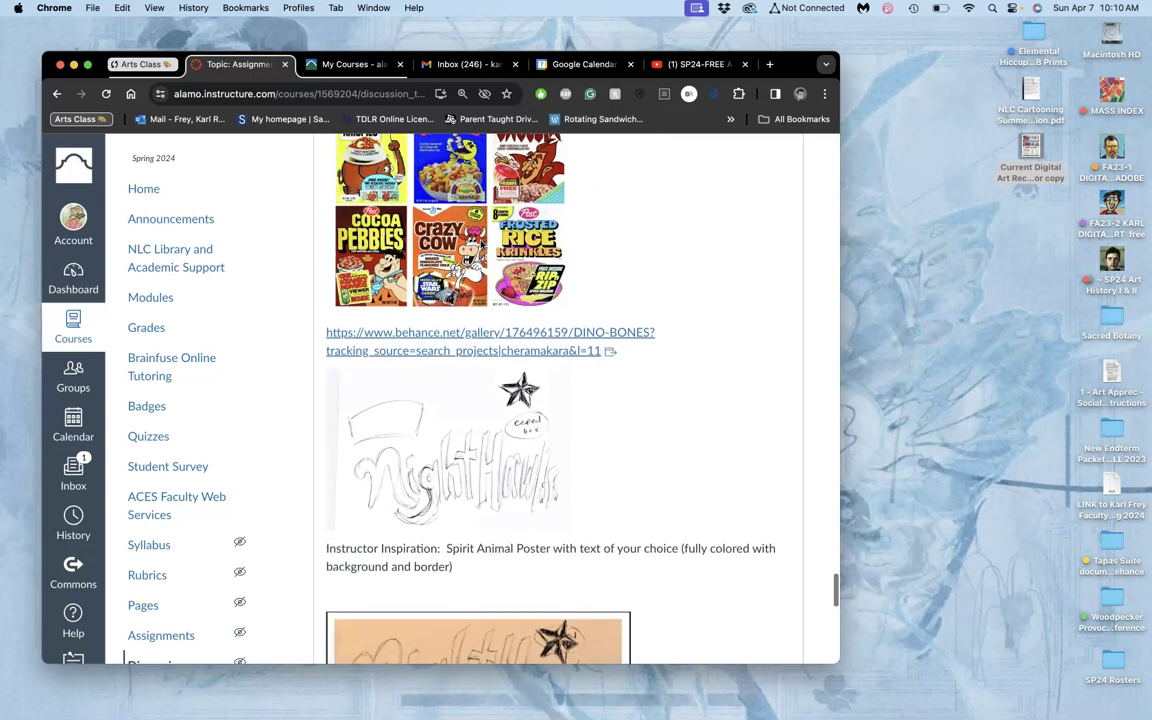
{"action": "scroll", "coordinate": [481, 244], "scroll_direction": "down", "scroll_amount": 5}
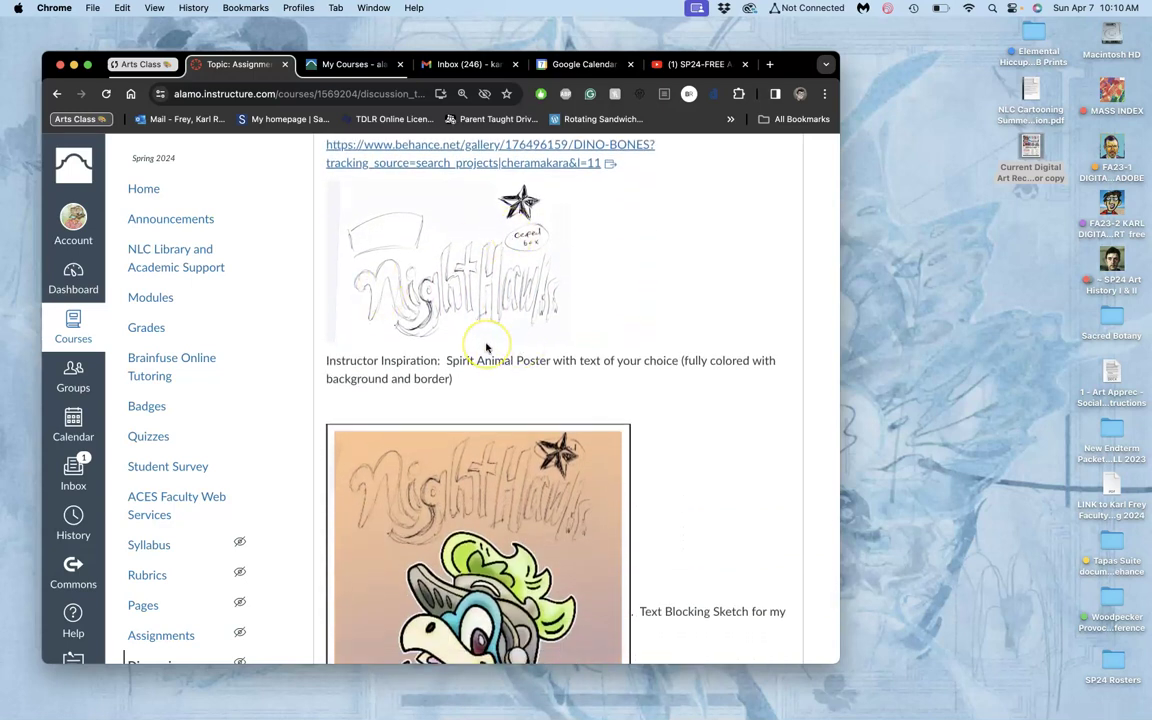
{"action": "scroll", "coordinate": [487, 347], "scroll_direction": "down", "scroll_amount": 5}
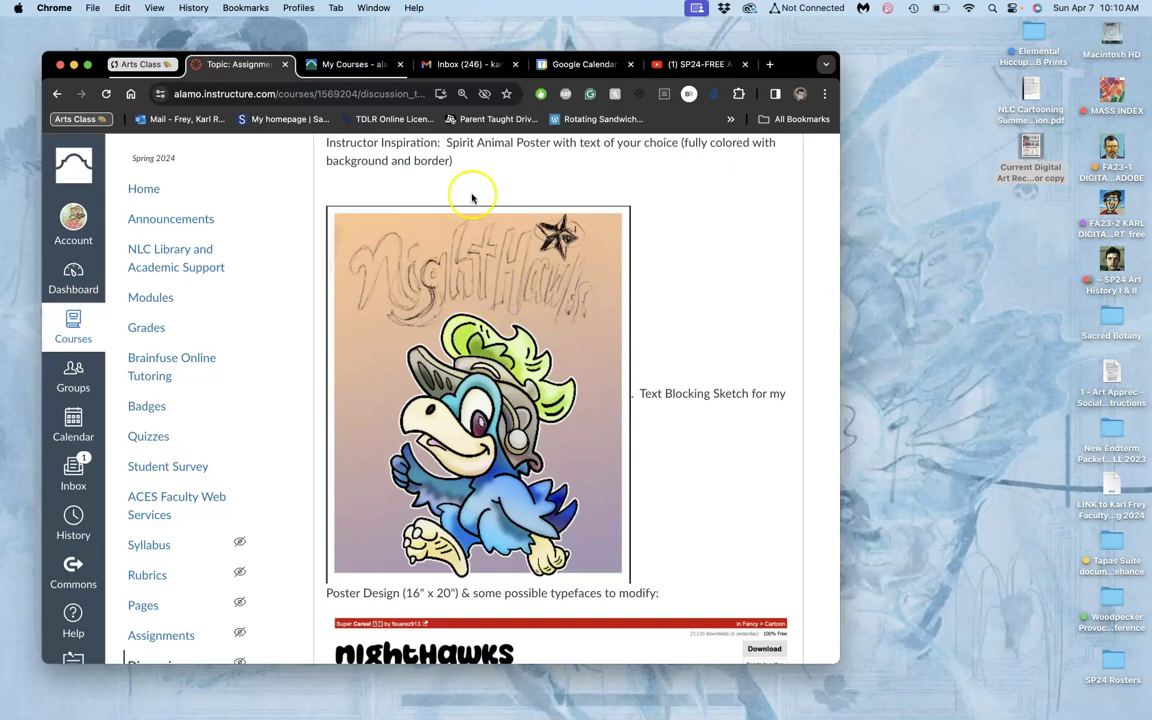
Open the Monday Eclipse Digital Art Class Files email in Gmail, clearing its importance mark.
{"action": "left_click", "coordinate": [462, 66]}
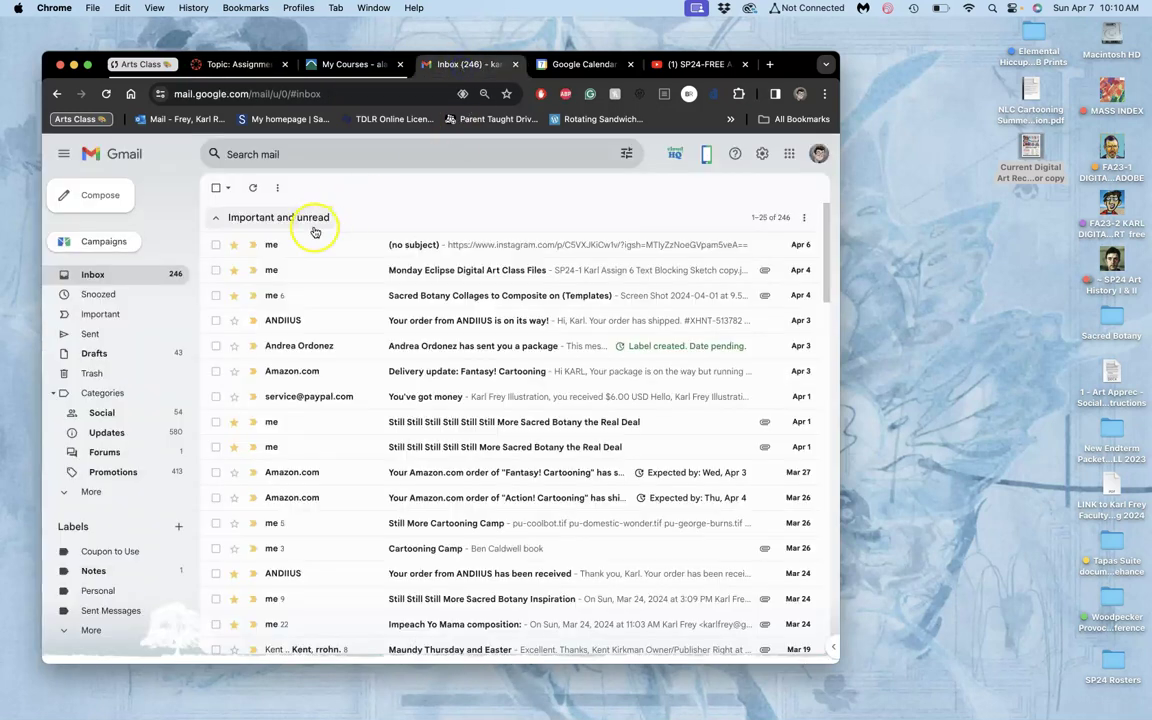
{"action": "left_click", "coordinate": [259, 271]}
{"action": "left_click", "coordinate": [271, 276]}
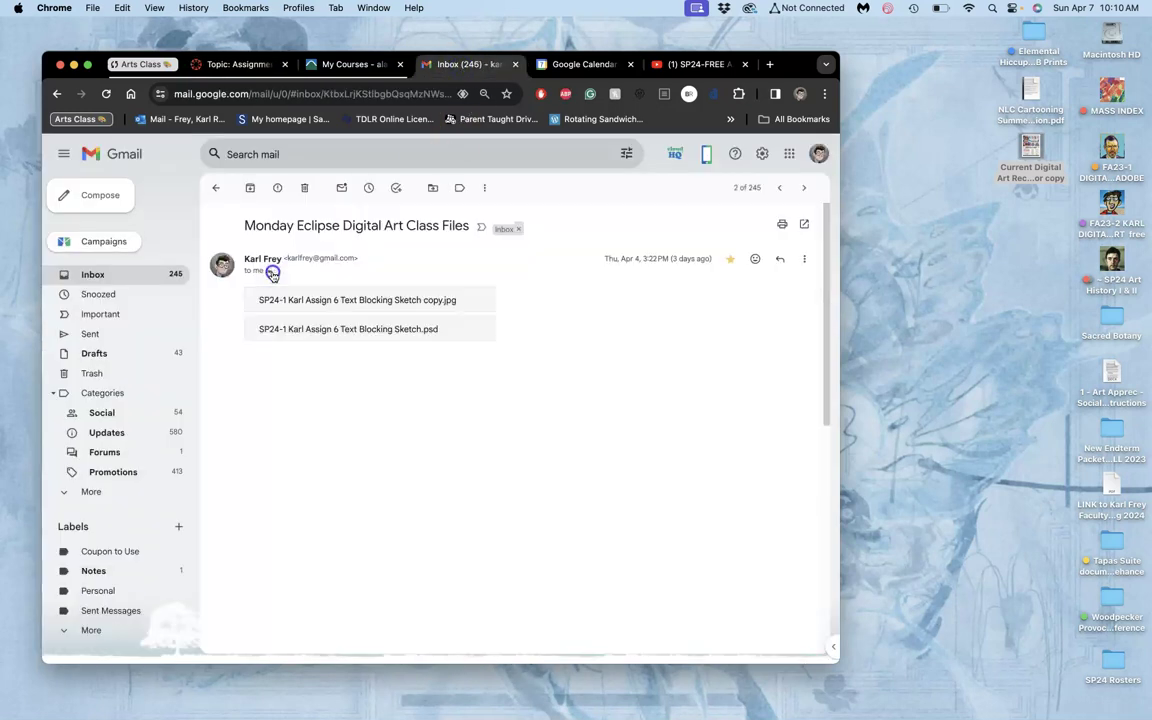
{"action": "left_click", "coordinate": [269, 271]}
{"action": "left_click", "coordinate": [466, 261]}
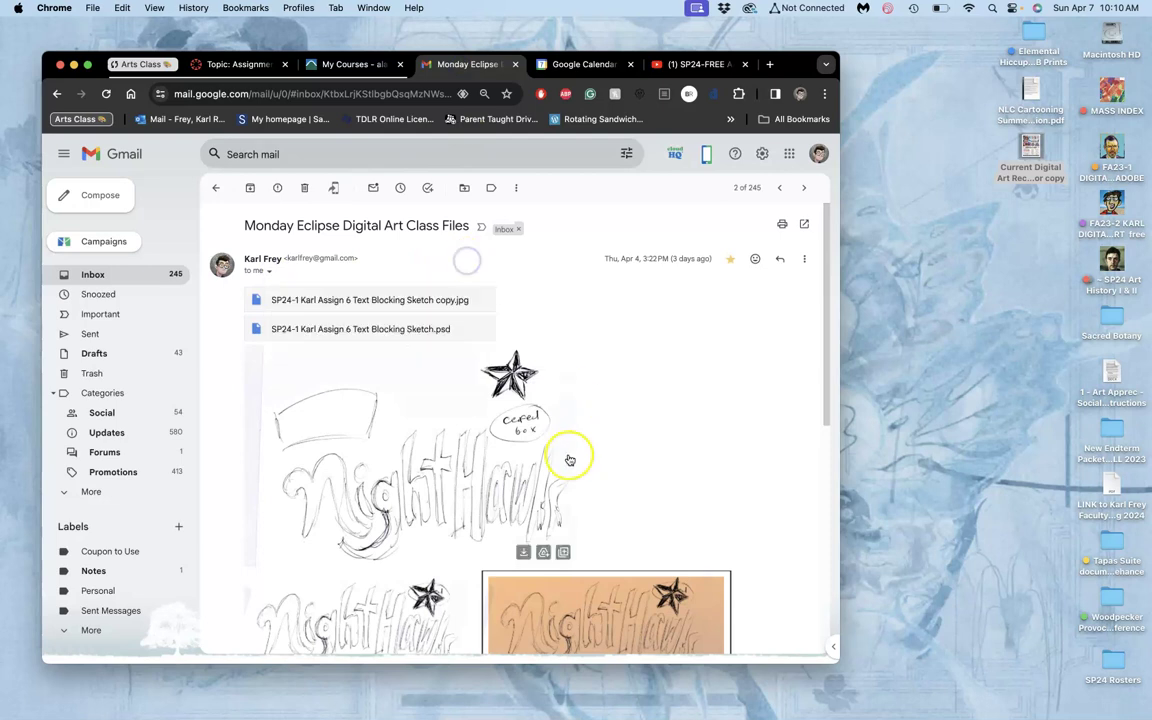
{"action": "scroll", "coordinate": [568, 458], "scroll_direction": "down", "scroll_amount": 10}
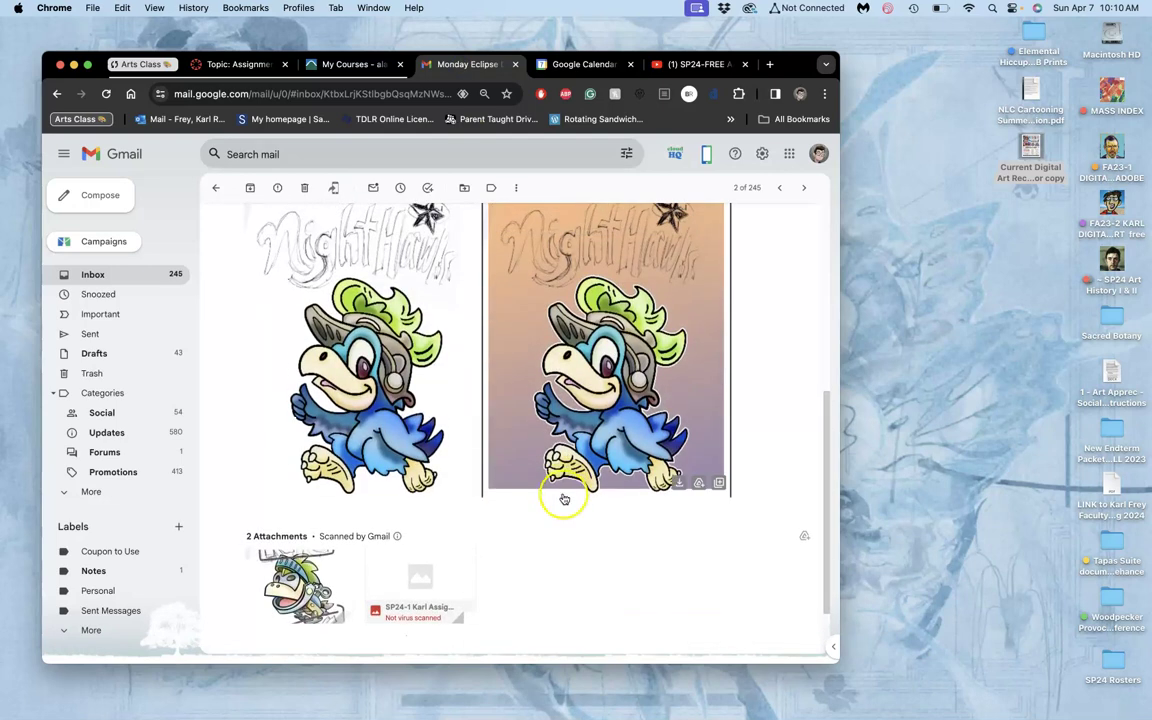
{"action": "scroll", "coordinate": [560, 495], "scroll_direction": "up", "scroll_amount": 2}
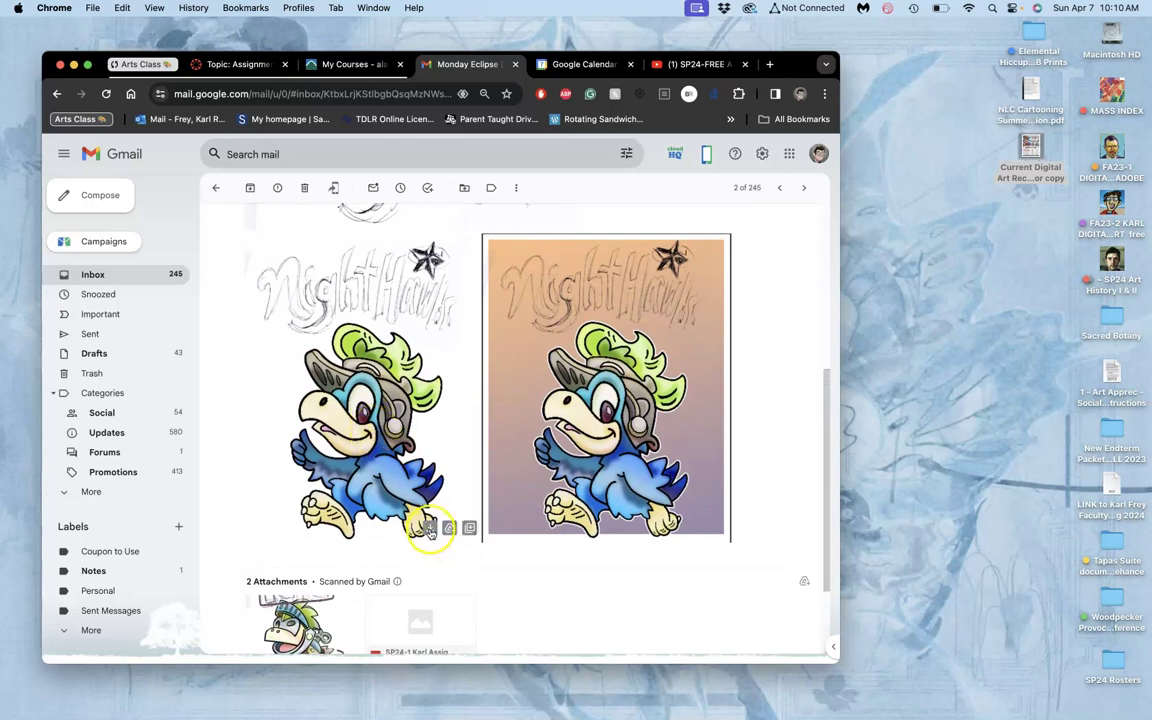
Download the coloured Nighthawks poster screenshot and copy it from Downloads onto the desktop.
{"action": "left_click", "coordinate": [429, 529]}
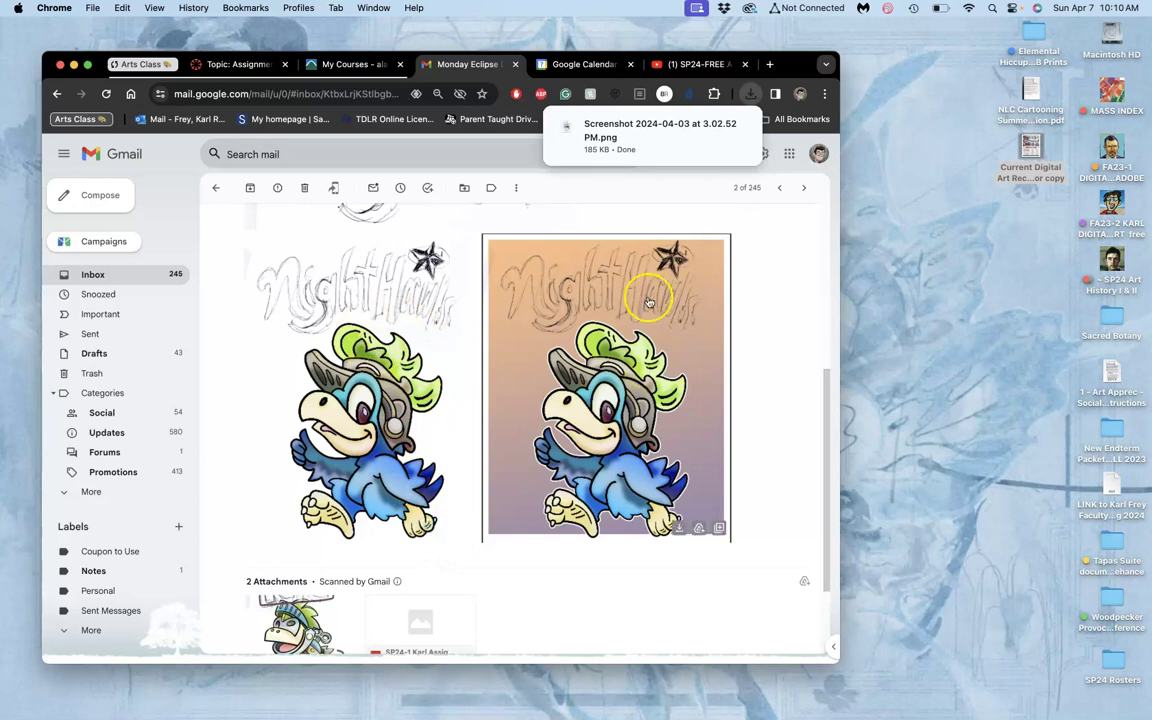
{"action": "scroll", "coordinate": [311, 311], "scroll_direction": "up", "scroll_amount": 5}
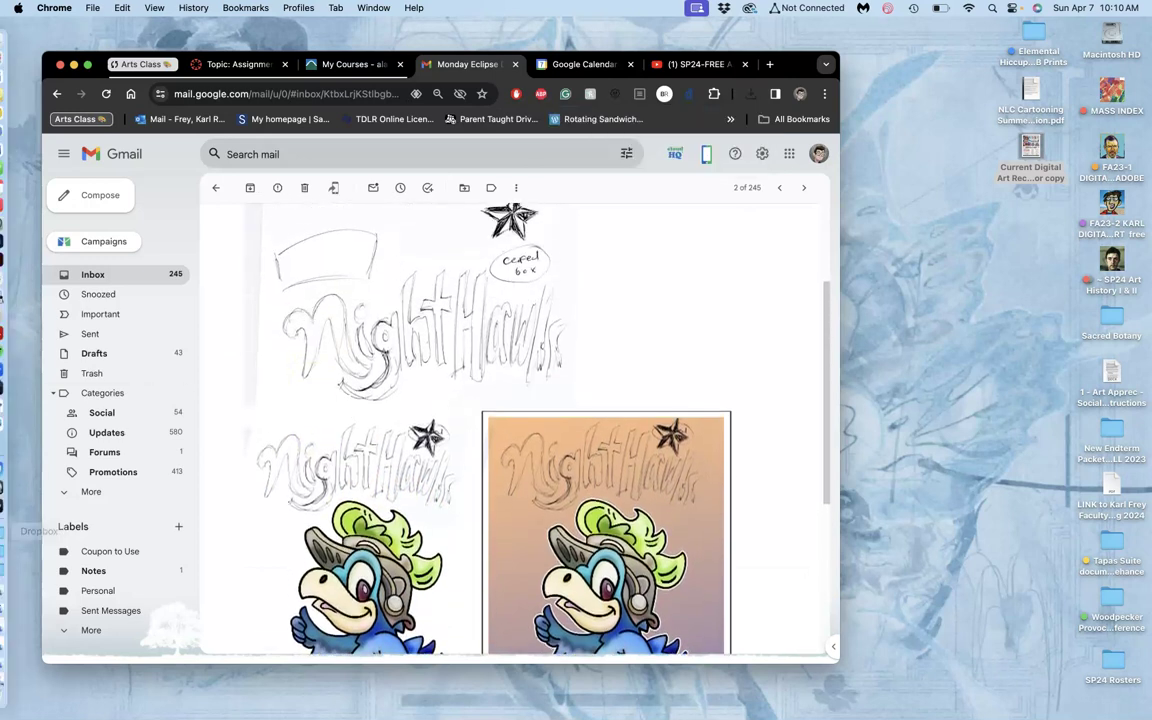
{"action": "left_click", "coordinate": [12, 510]}
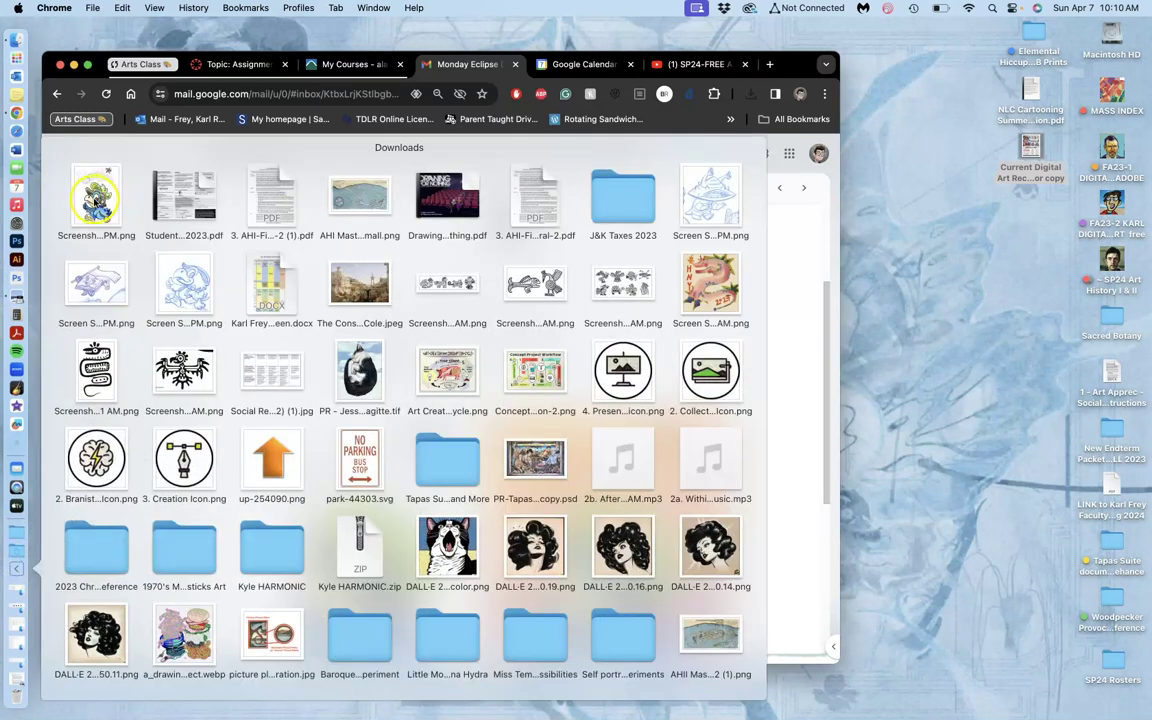
{"action": "left_click_drag", "start_coordinate": [90, 200], "coordinate": [1029, 205]}
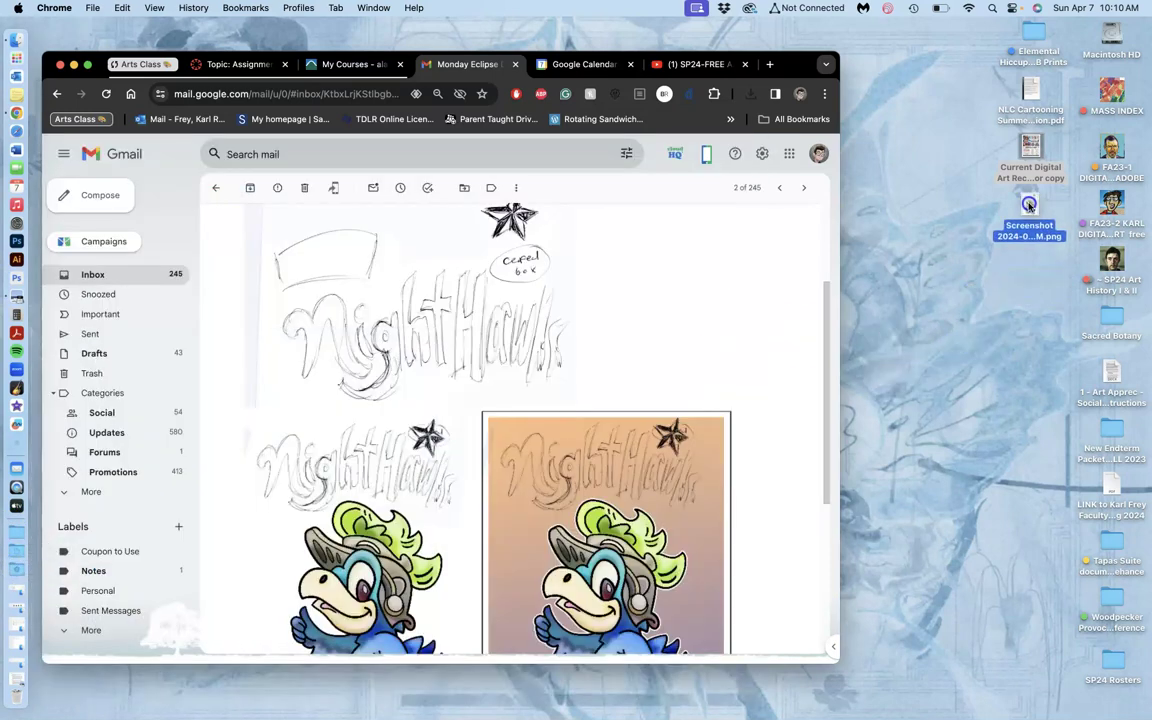
Load photopea.com in a new tab and enlarge the browser window.
{"action": "left_click", "coordinate": [769, 64]}
{"action": "type", "text": "photo"}
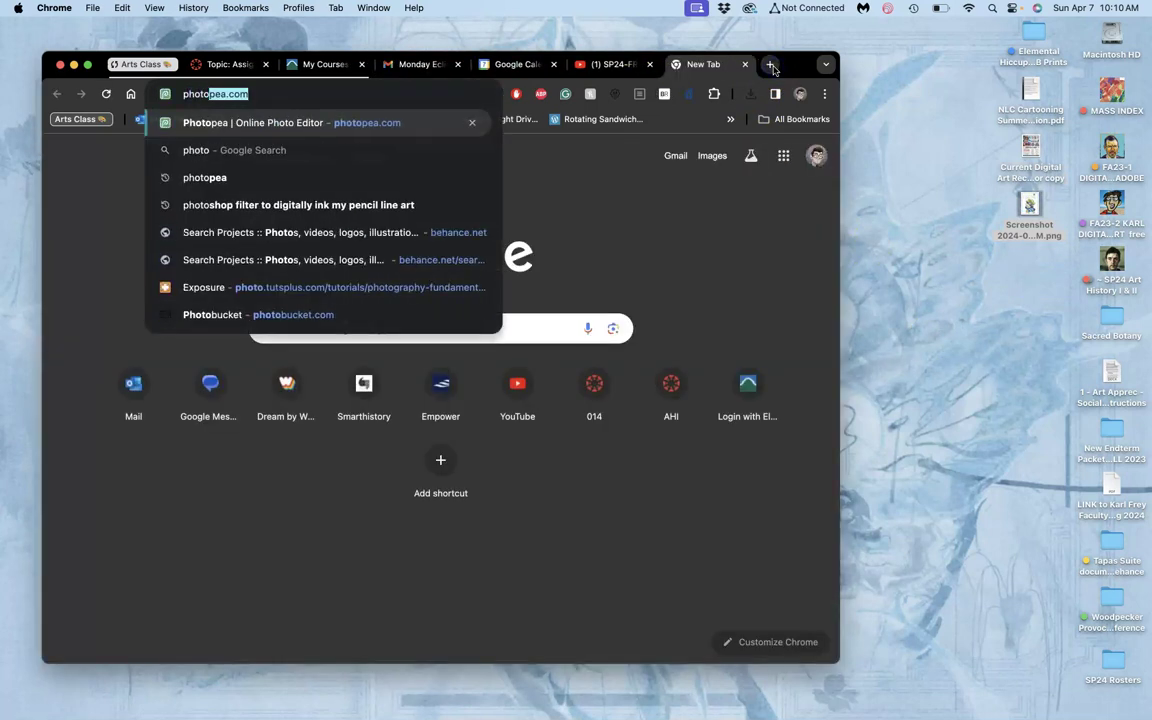
{"action": "type", "text": "pea.com"}
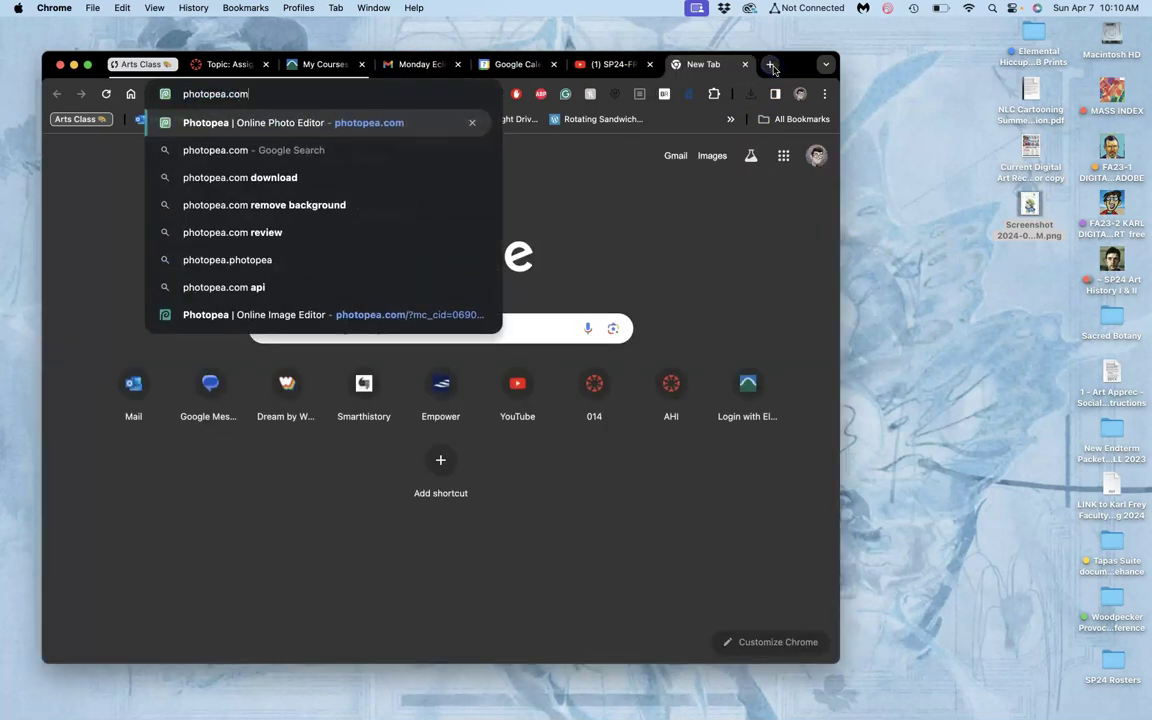
{"action": "key", "text": "Return"}
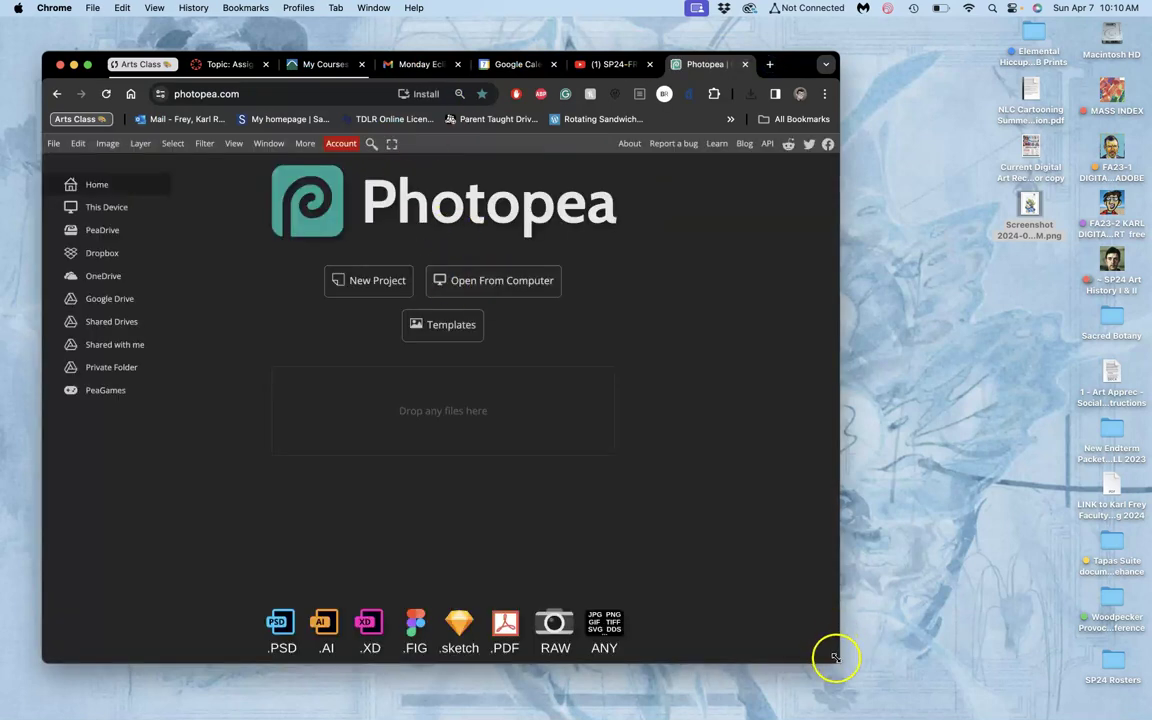
{"action": "left_click_drag", "start_coordinate": [836, 658], "coordinate": [856, 698]}
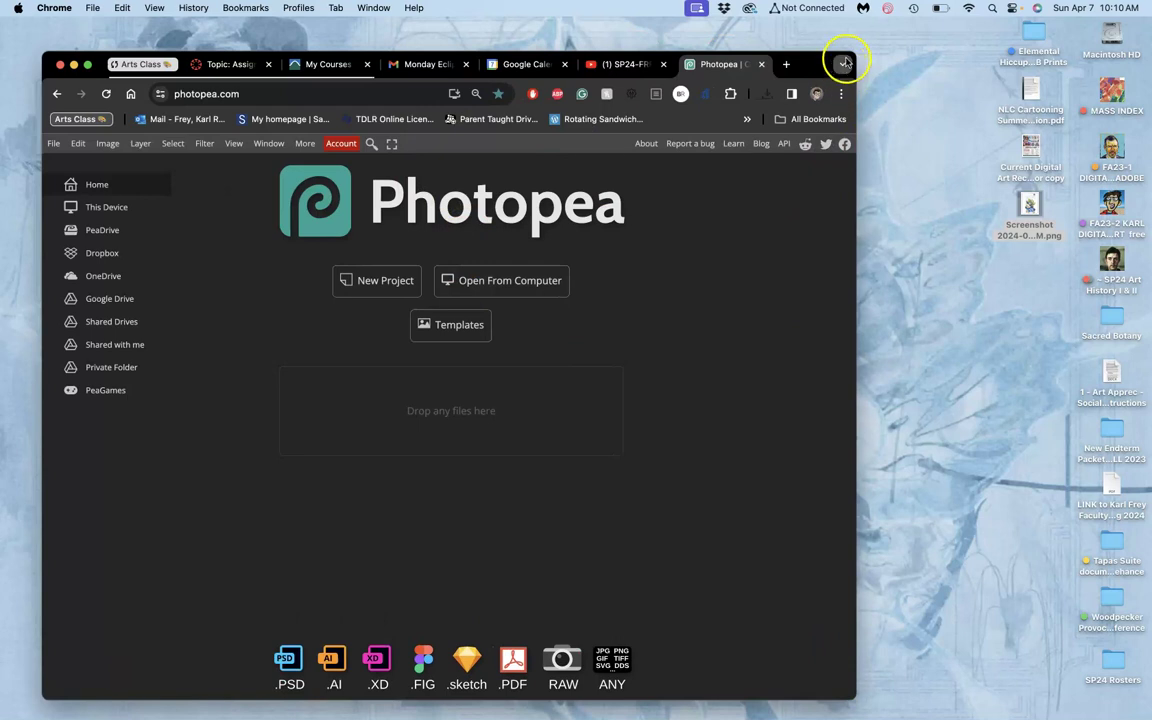
{"action": "left_click_drag", "start_coordinate": [848, 57], "coordinate": [896, 27]}
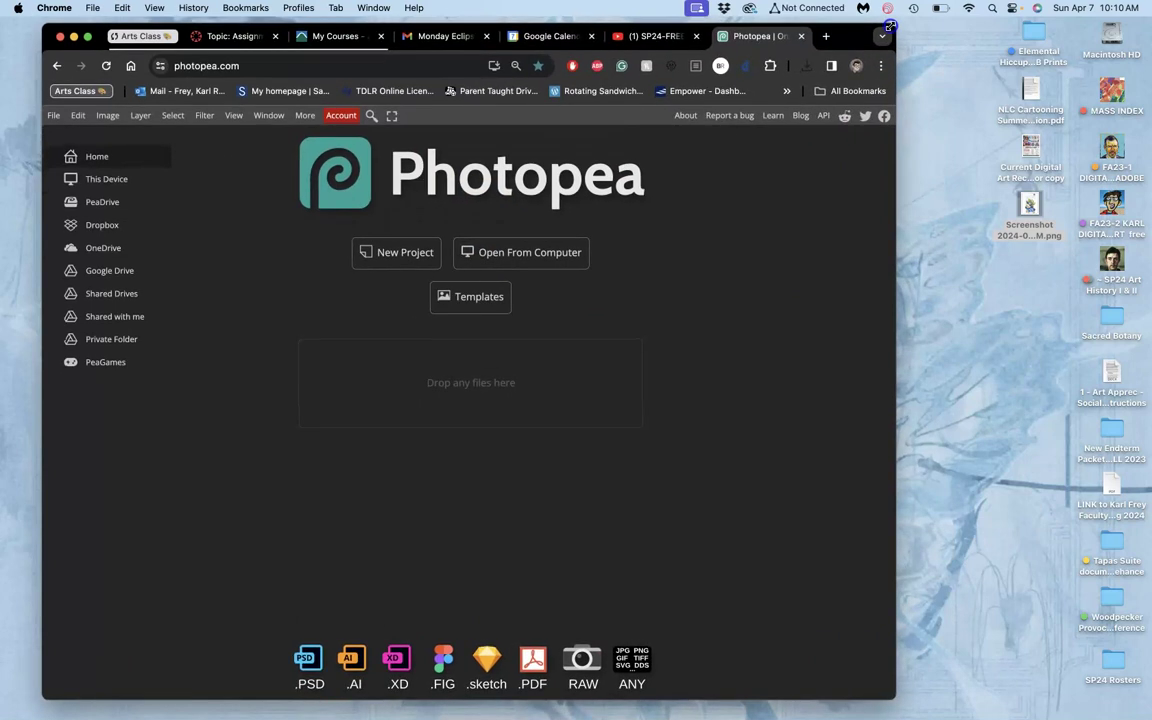
Open vectr.com in a new tab and launch the Vectr design dashboard via USE NOW.
{"action": "left_click", "coordinate": [826, 37]}
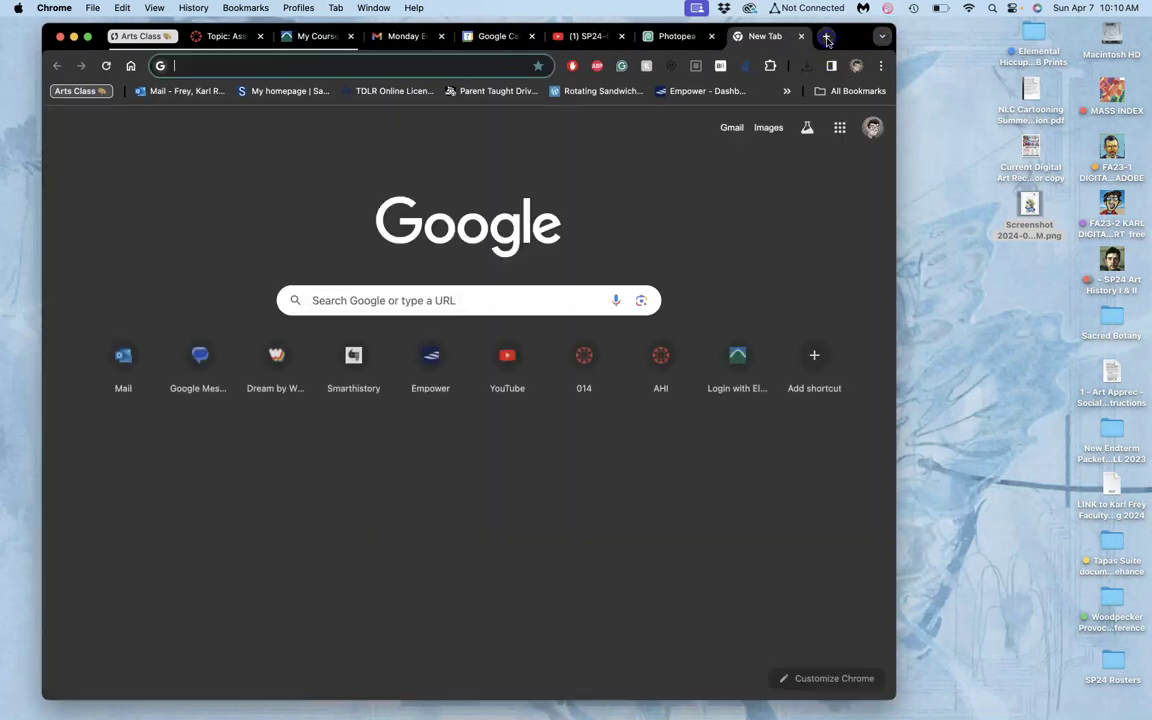
{"action": "type", "text": "vectr"}
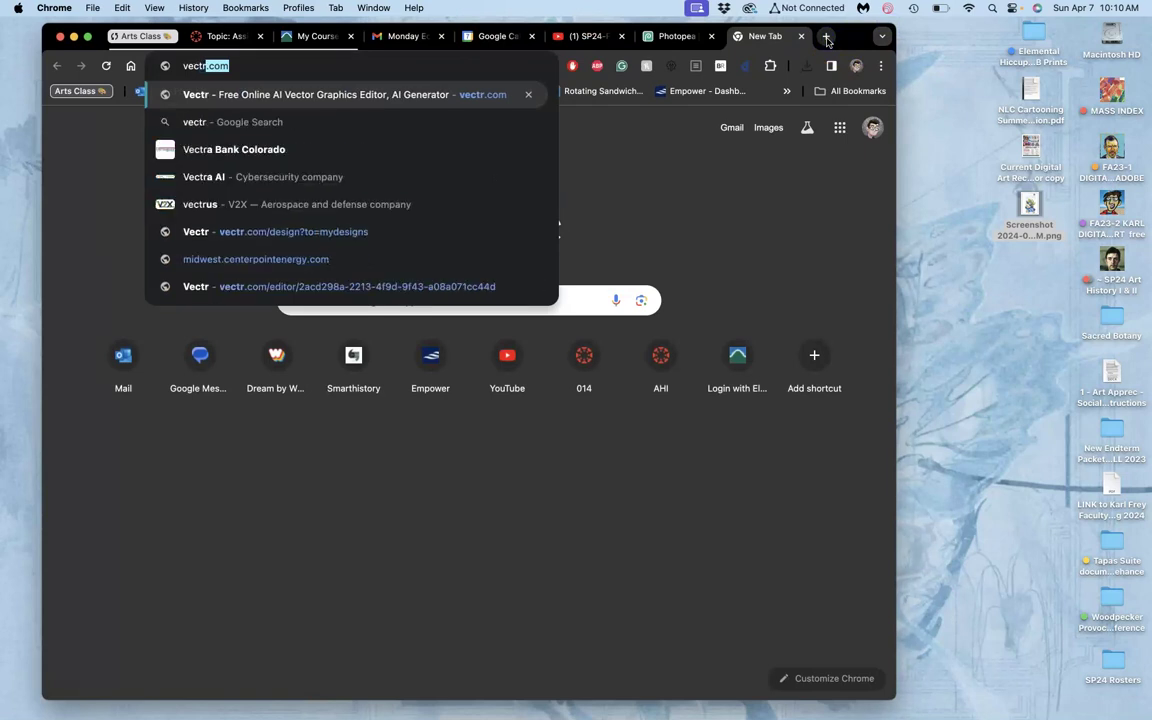
{"action": "type", "text": ".com"}
{"action": "key", "text": "Return"}
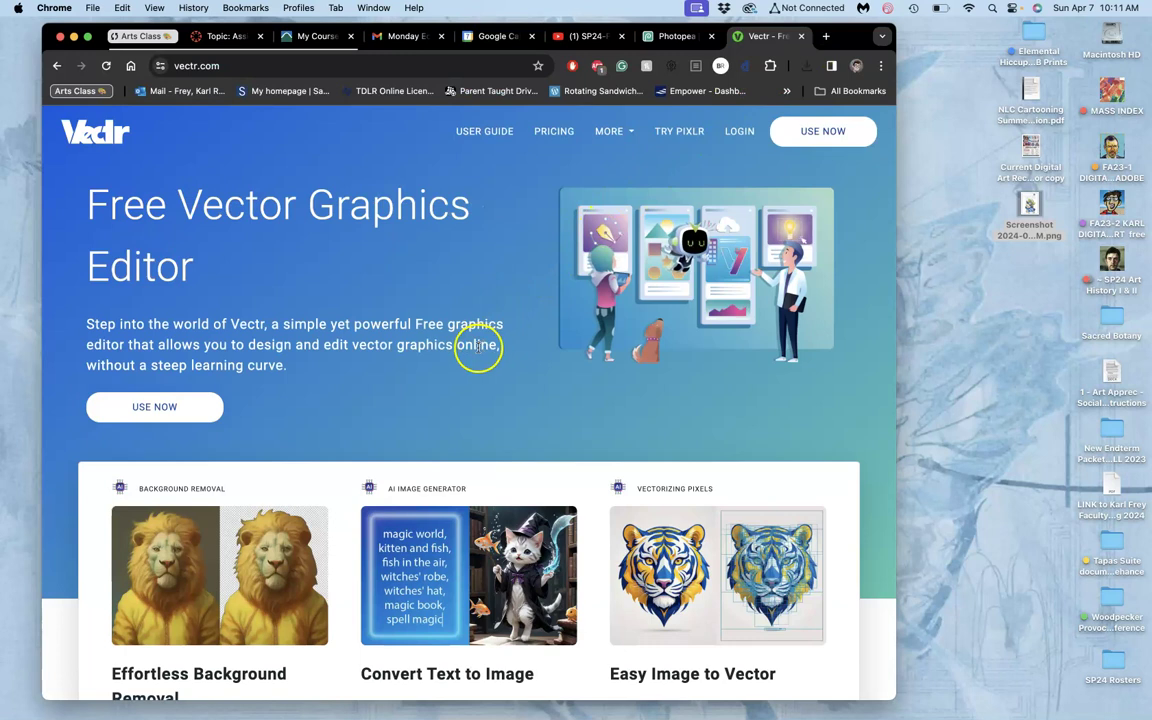
{"action": "left_click", "coordinate": [160, 407]}
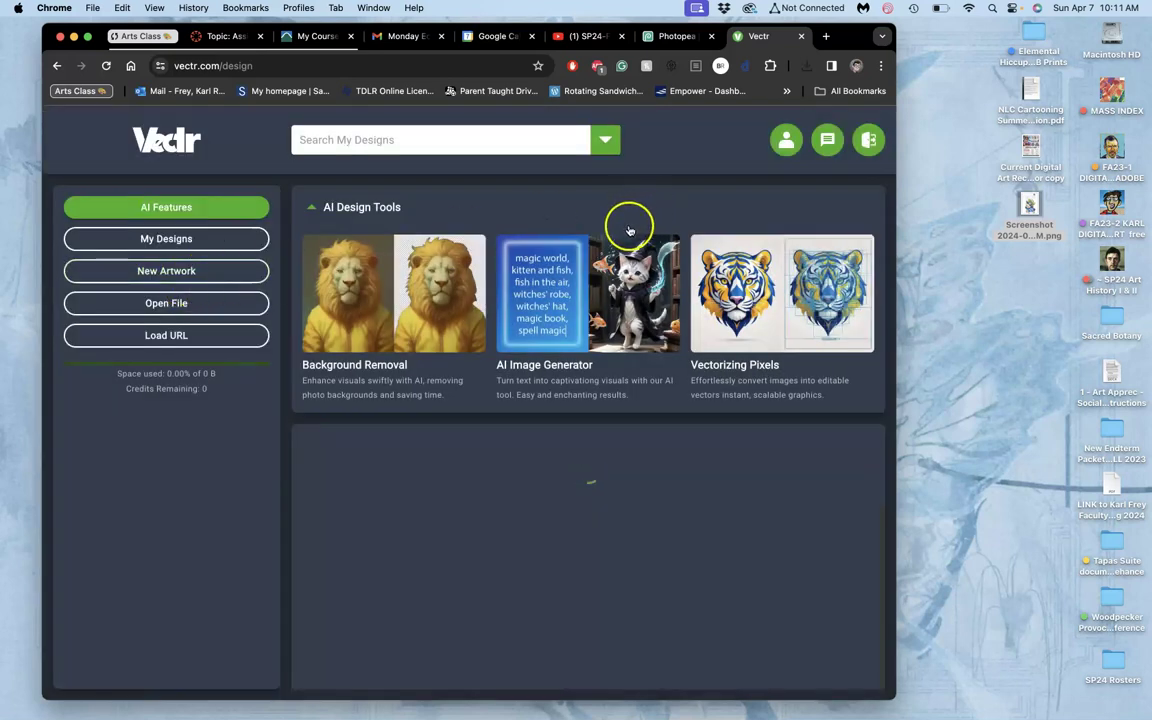
Open the Nighthawks screenshot in Photopea, add an empty Layer 1, and select the Brush tool.
{"action": "left_click", "coordinate": [677, 37]}
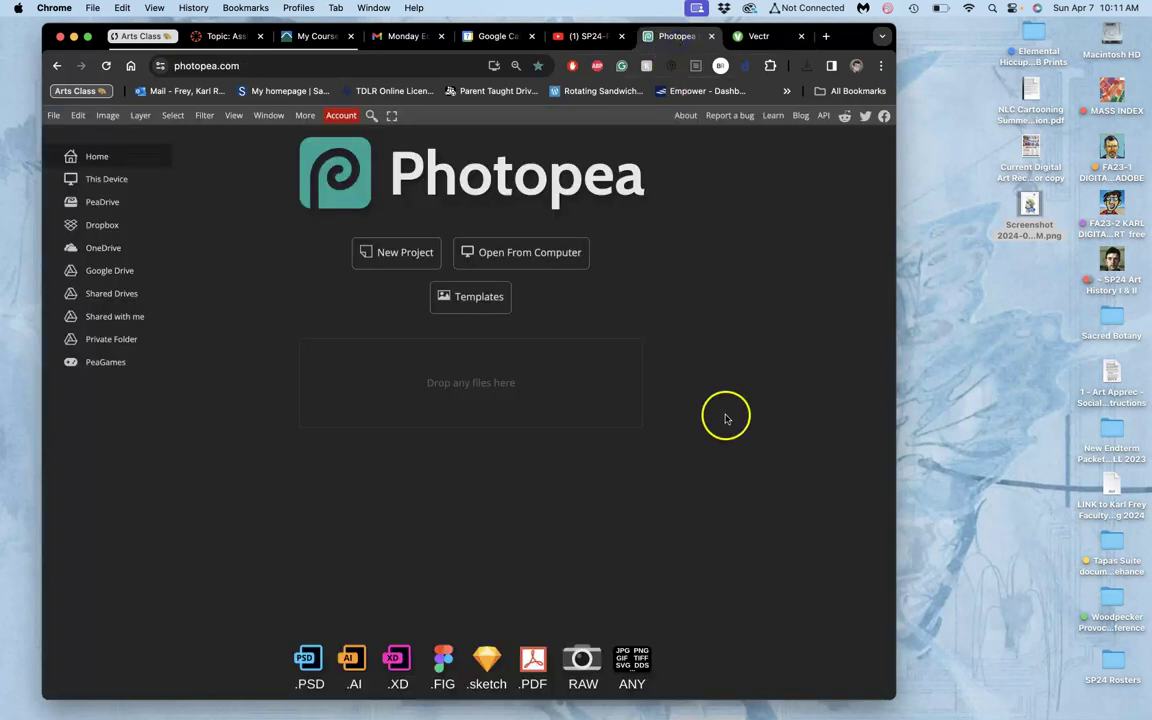
{"action": "left_click_drag", "start_coordinate": [1030, 207], "coordinate": [561, 377]}
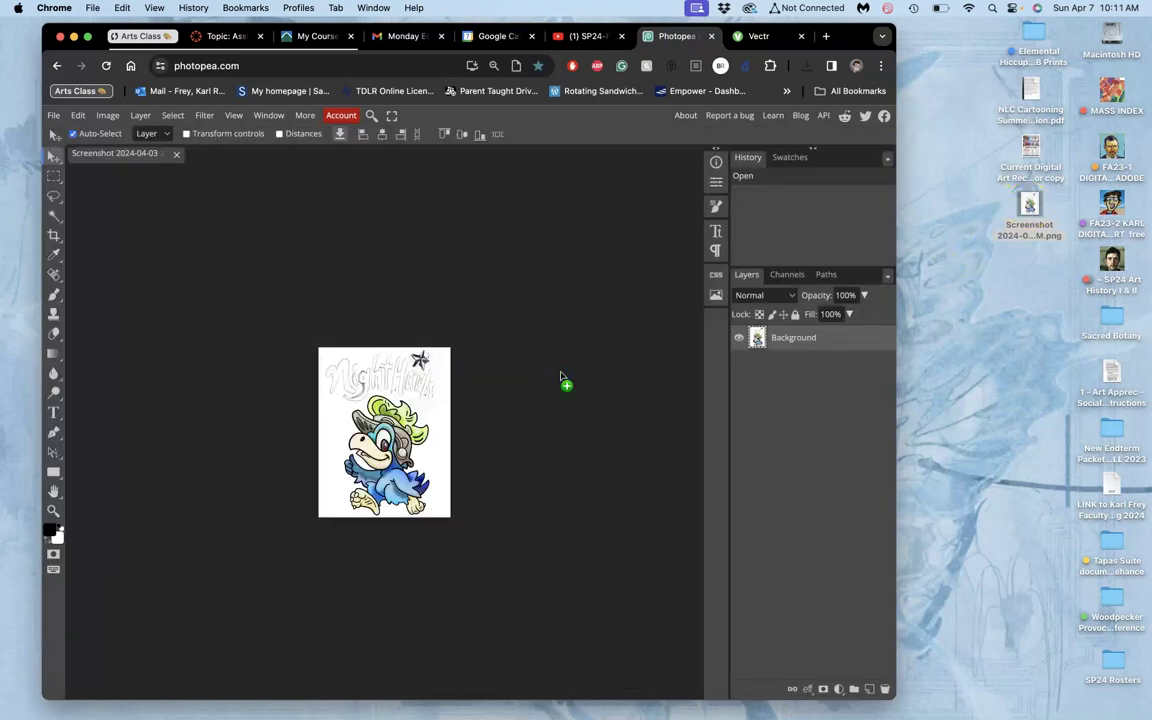
{"action": "key", "text": "super+equal"}
{"action": "key", "text": "super+equal"}
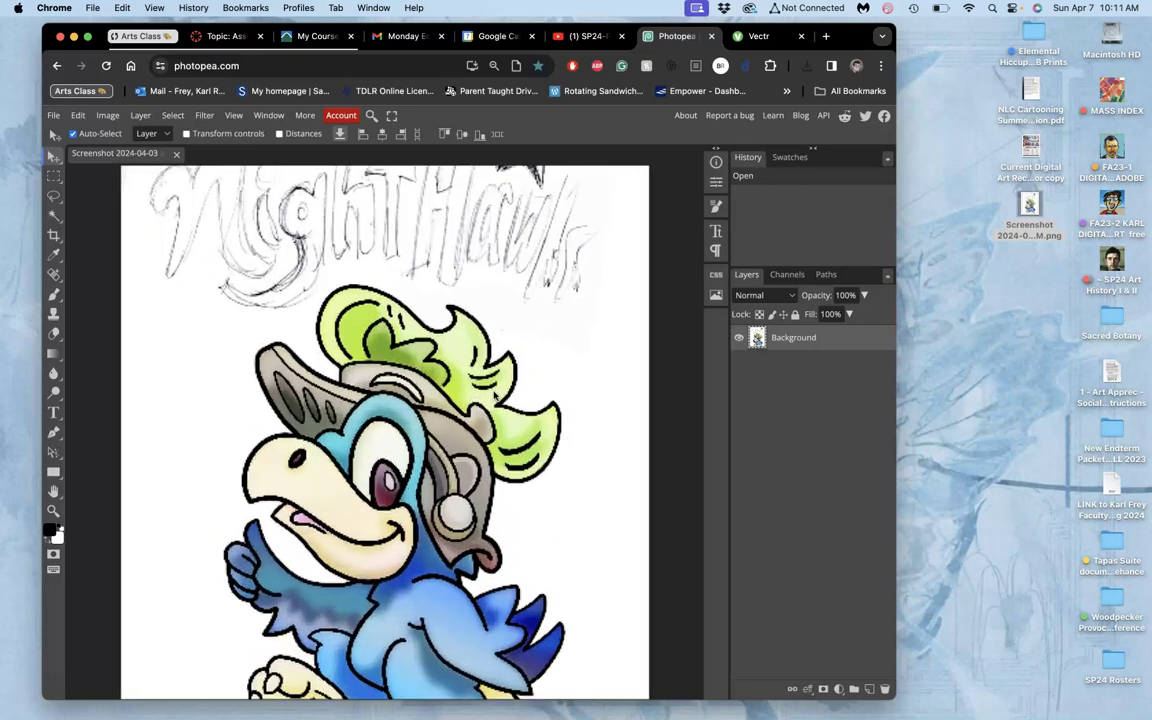
{"action": "key", "text": "super+minus"}
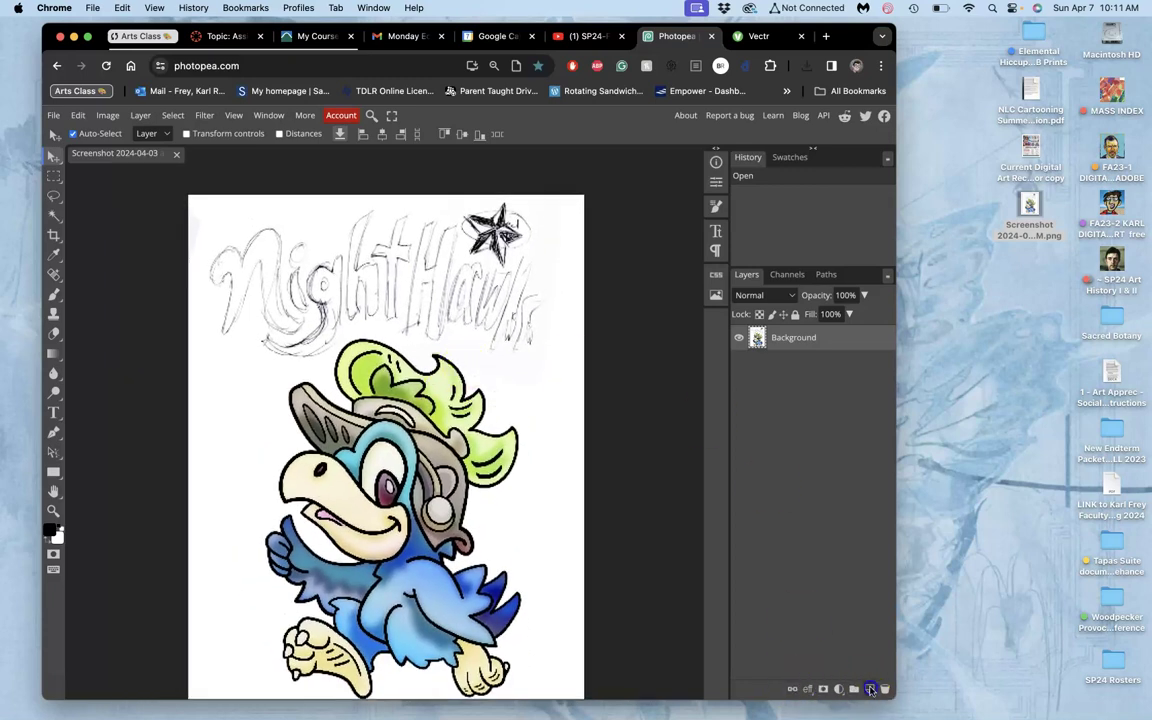
{"action": "left_click", "coordinate": [870, 689]}
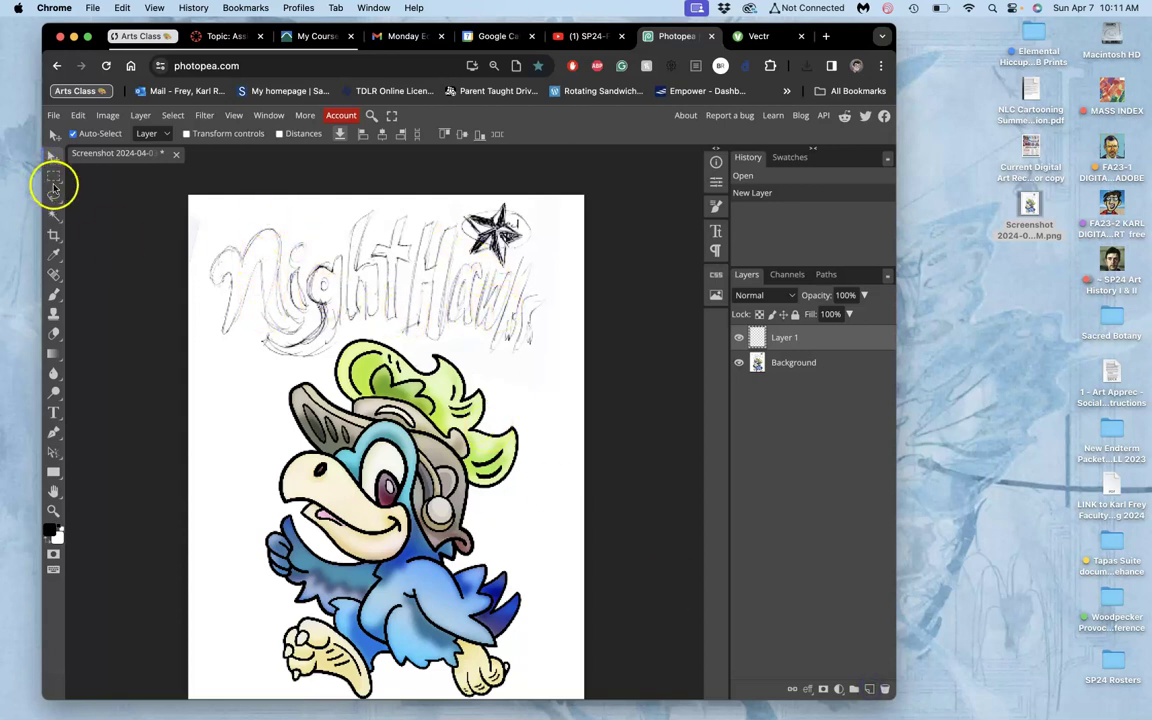
{"action": "left_click", "coordinate": [56, 294]}
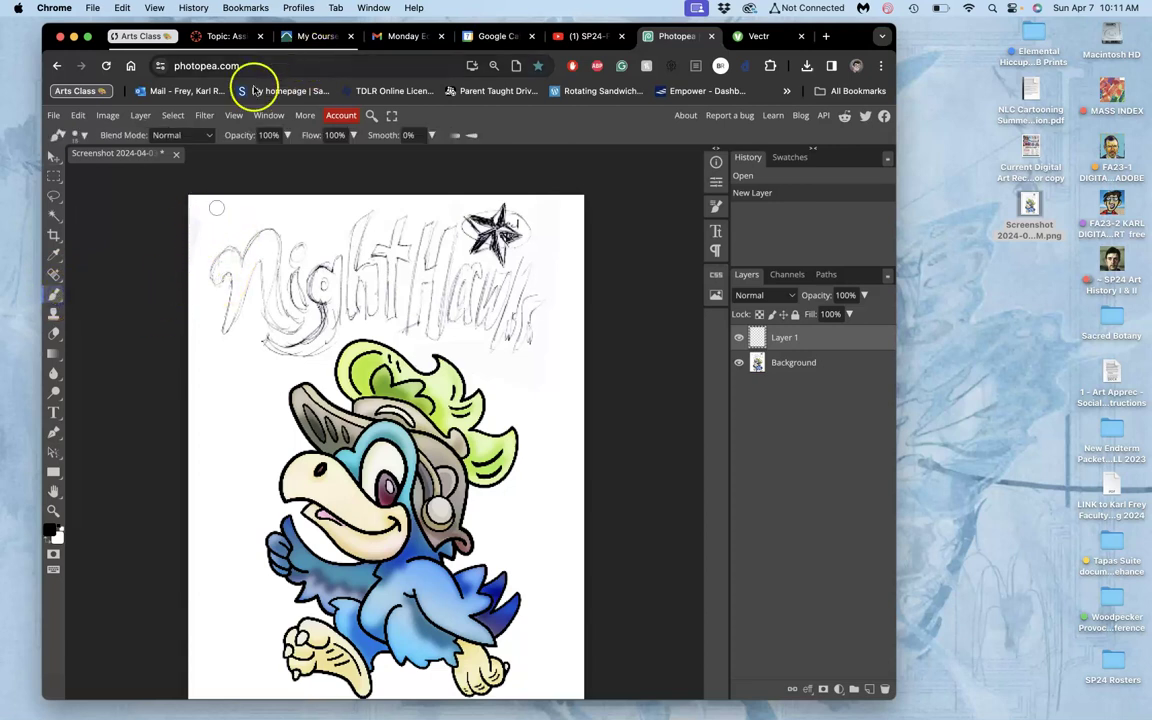
Set the foreground painting colour to pinkish red #c66969.
{"action": "left_click", "coordinate": [54, 532]}
{"action": "left_click", "coordinate": [211, 261]}
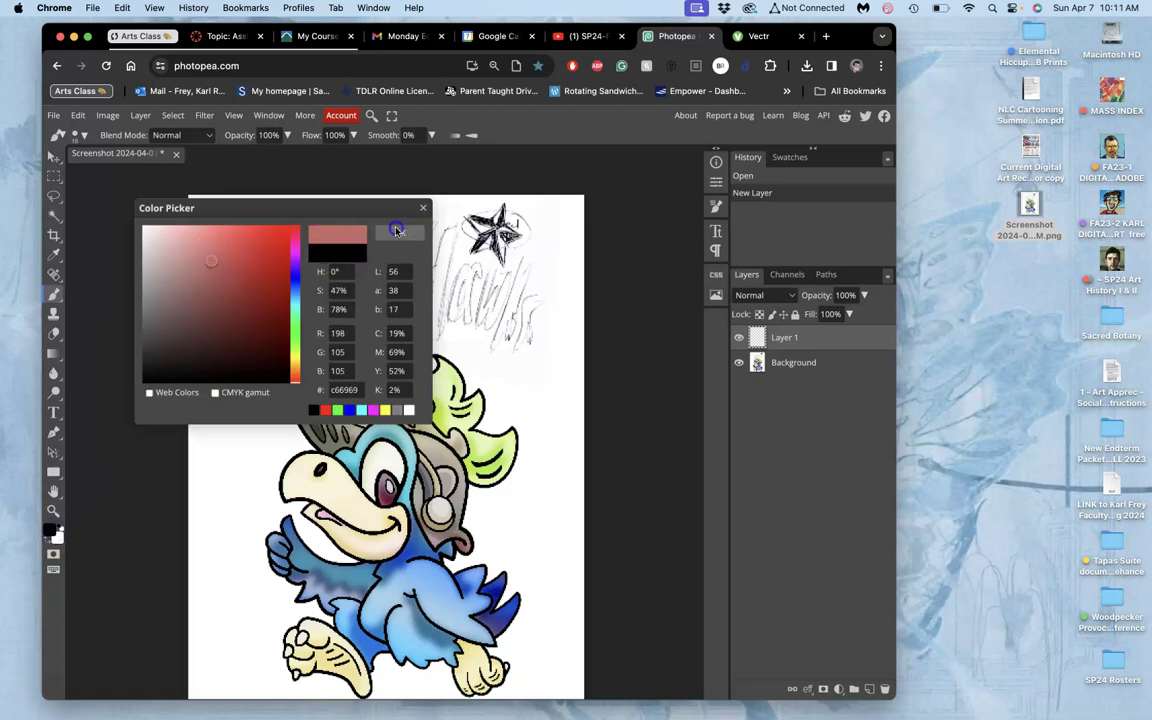
{"action": "left_click", "coordinate": [377, 235]}
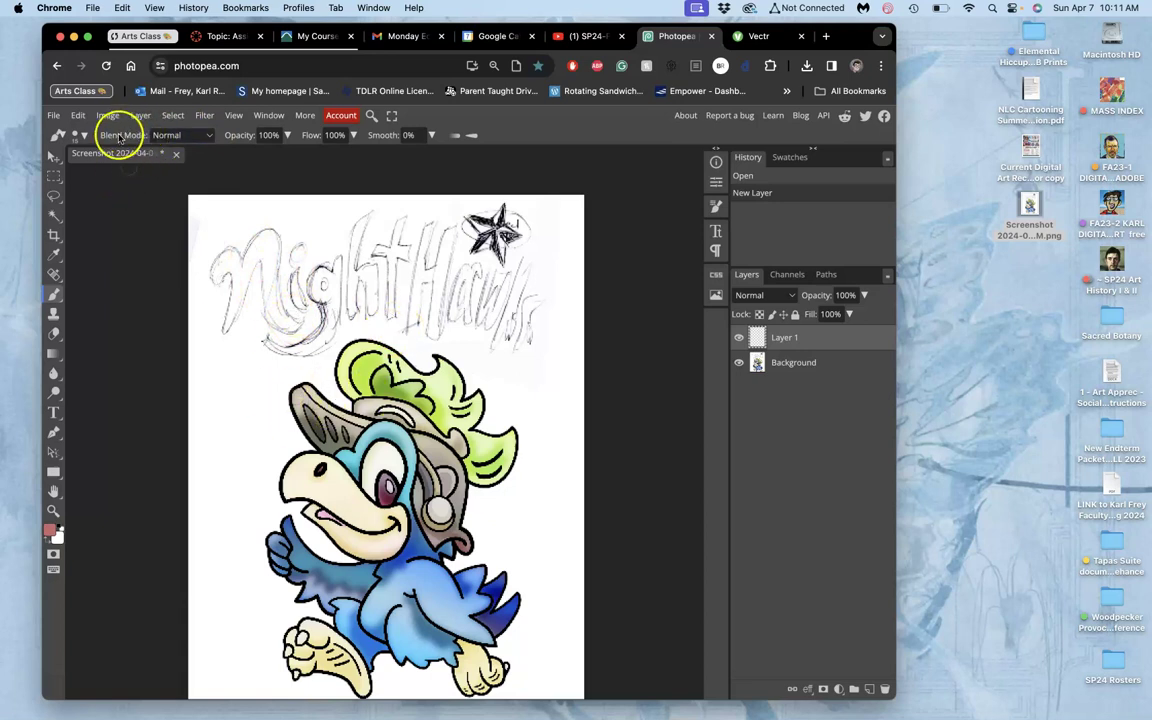
Draw a pink banner outline around the Nighthawks lettering on Layer 1 and hide Background.
{"action": "left_click", "coordinate": [80, 135]}
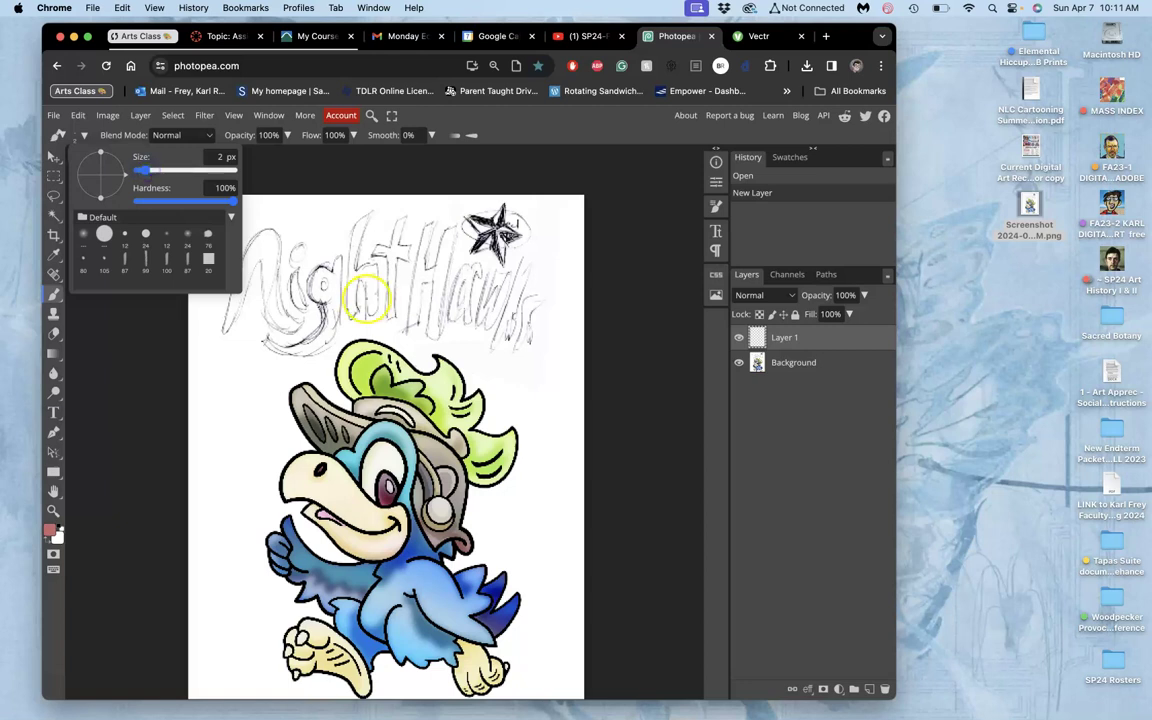
{"action": "left_click_drag", "start_coordinate": [216, 206], "coordinate": [193, 240]}
{"action": "left_click", "coordinate": [196, 246]}
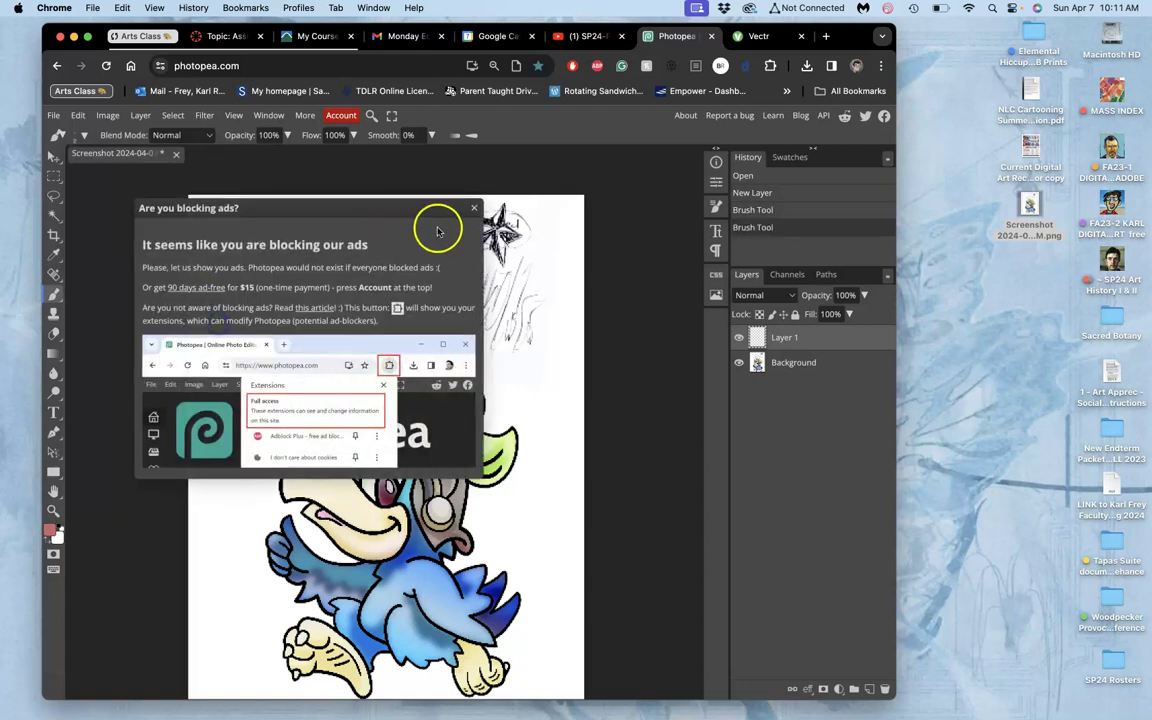
{"action": "left_click", "coordinate": [474, 209]}
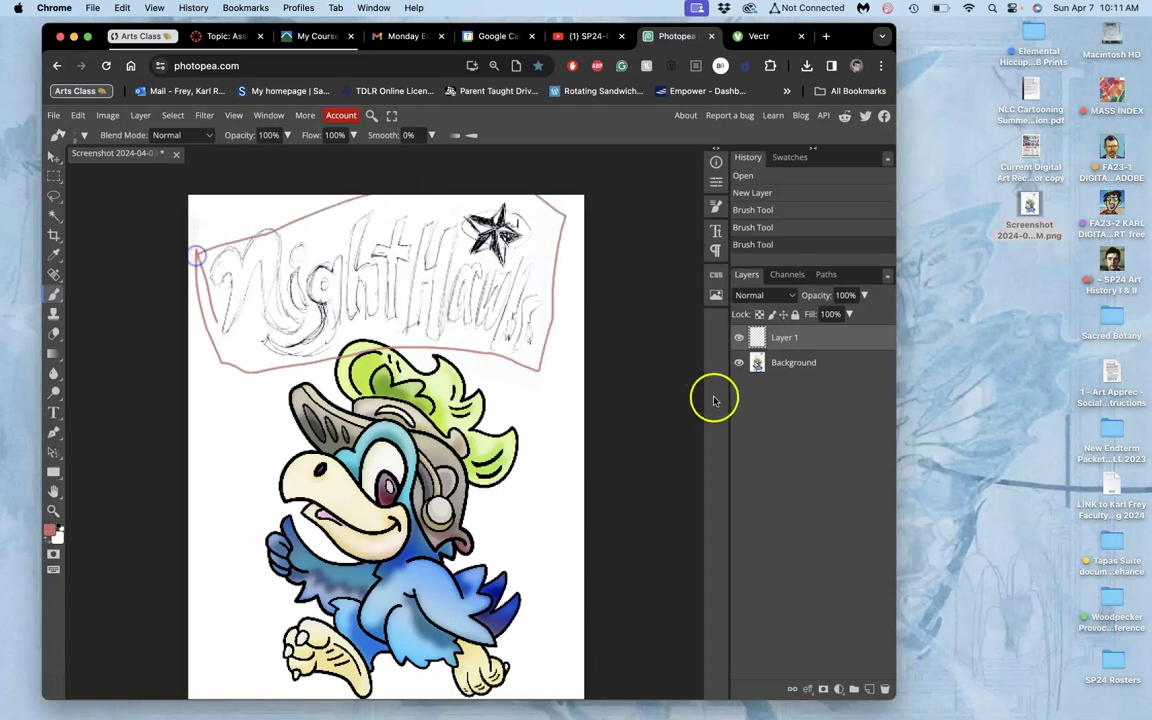
{"action": "left_click", "coordinate": [739, 362]}
{"action": "scroll", "coordinate": [330, 355], "scroll_direction": "down", "scroll_amount": 2}
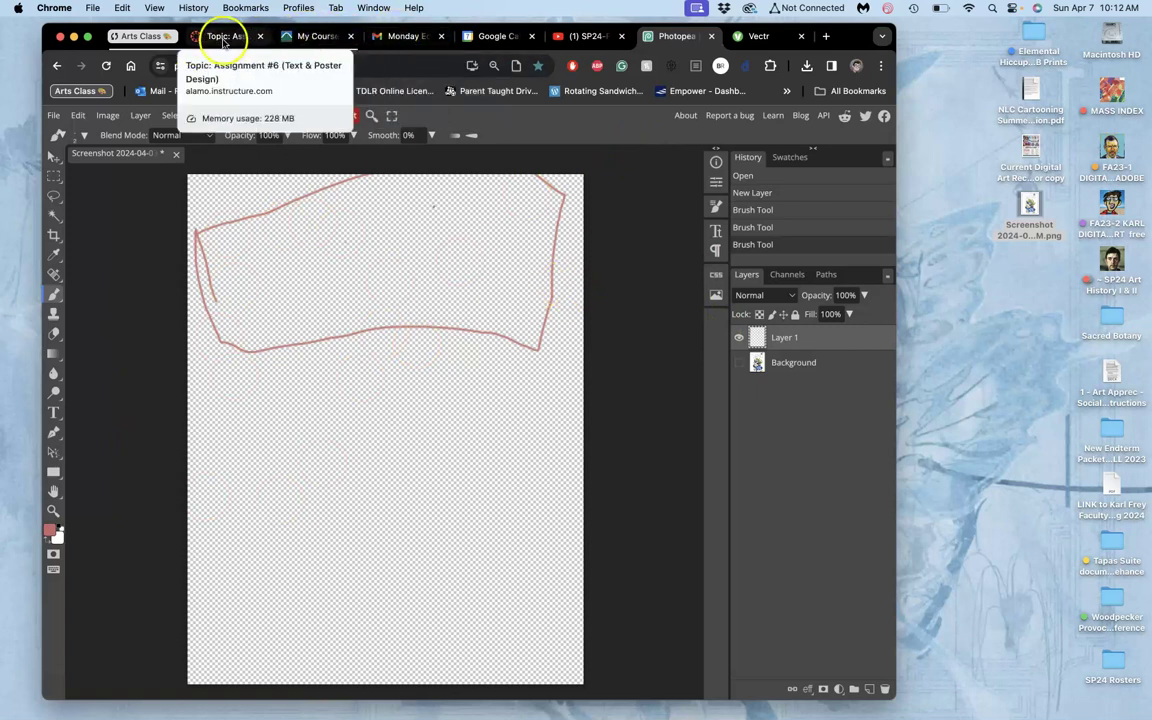
Bring back the Assignment #6 discussion and scroll to the Behance link above the Nighthawks sketch.
{"action": "left_click", "coordinate": [224, 40]}
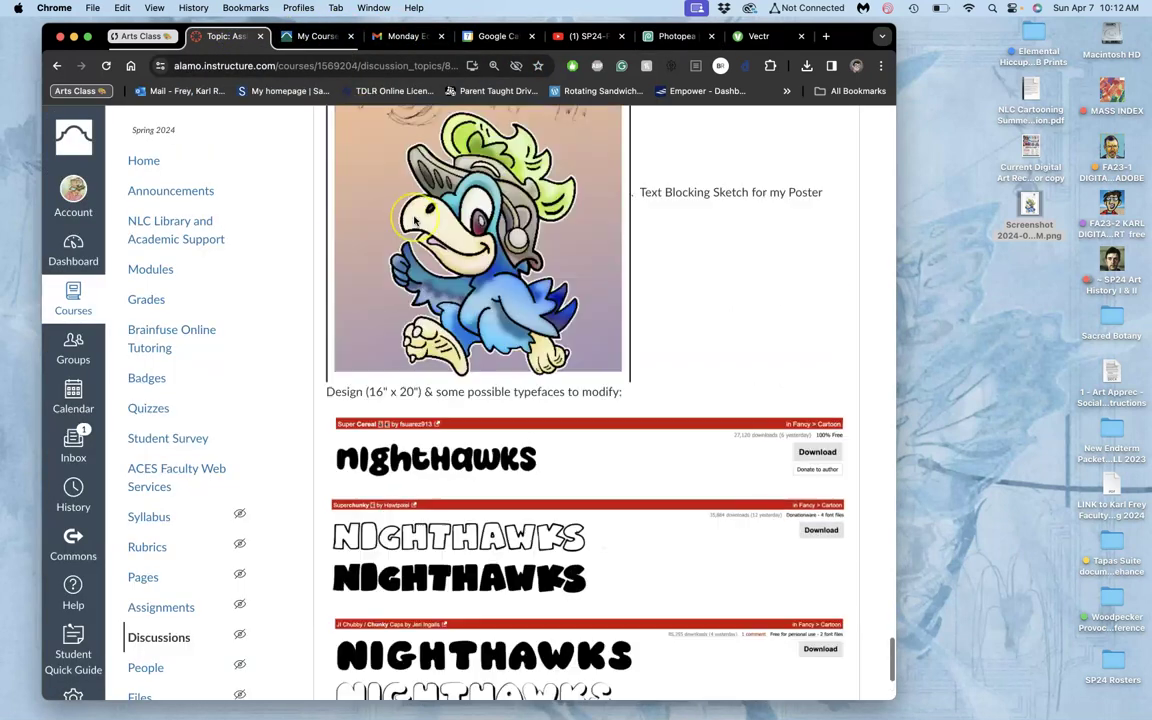
{"action": "scroll", "coordinate": [415, 220], "scroll_direction": "up", "scroll_amount": 10}
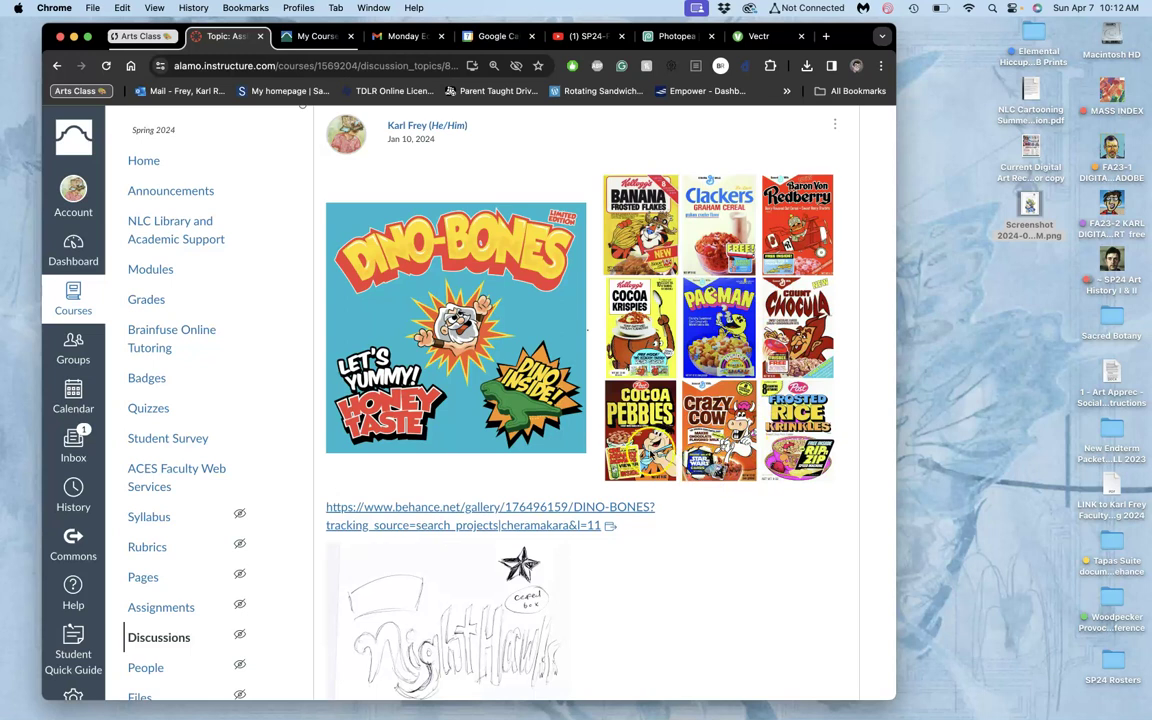
{"action": "scroll", "coordinate": [660, 435], "scroll_direction": "up", "scroll_amount": 5}
{"action": "scroll", "coordinate": [652, 425], "scroll_direction": "down", "scroll_amount": 10}
{"action": "scroll", "coordinate": [652, 425], "scroll_direction": "down", "scroll_amount": 3}
{"action": "scroll", "coordinate": [651, 424], "scroll_direction": "up", "scroll_amount": 4}
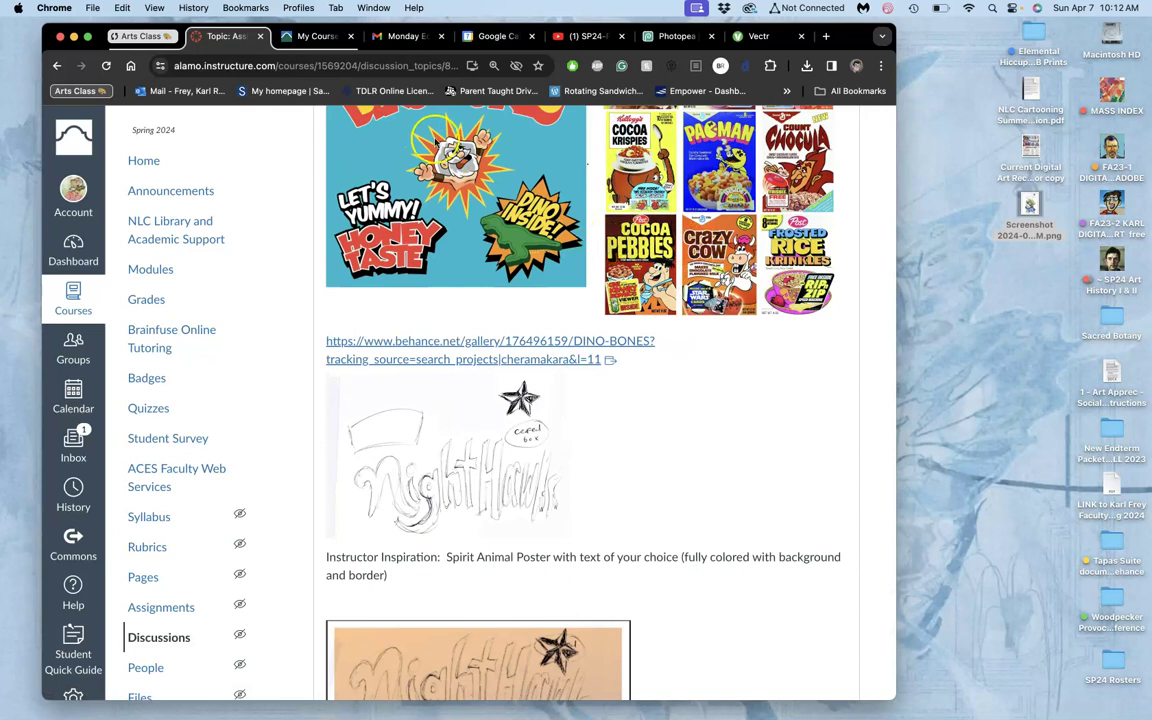
Open the DINO-BONES Behance project in a new tab, browse its illustration, then return to Photopea.
{"action": "right_click", "coordinate": [424, 336]}
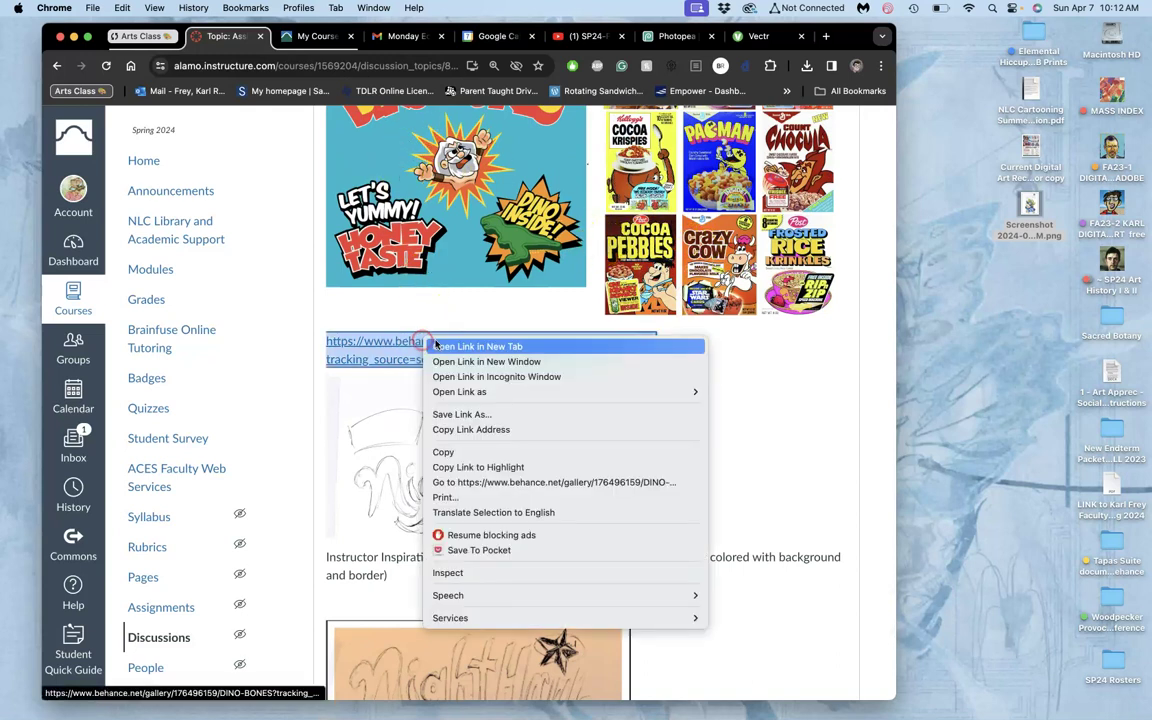
{"action": "left_click", "coordinate": [487, 117]}
{"action": "left_click", "coordinate": [290, 37]}
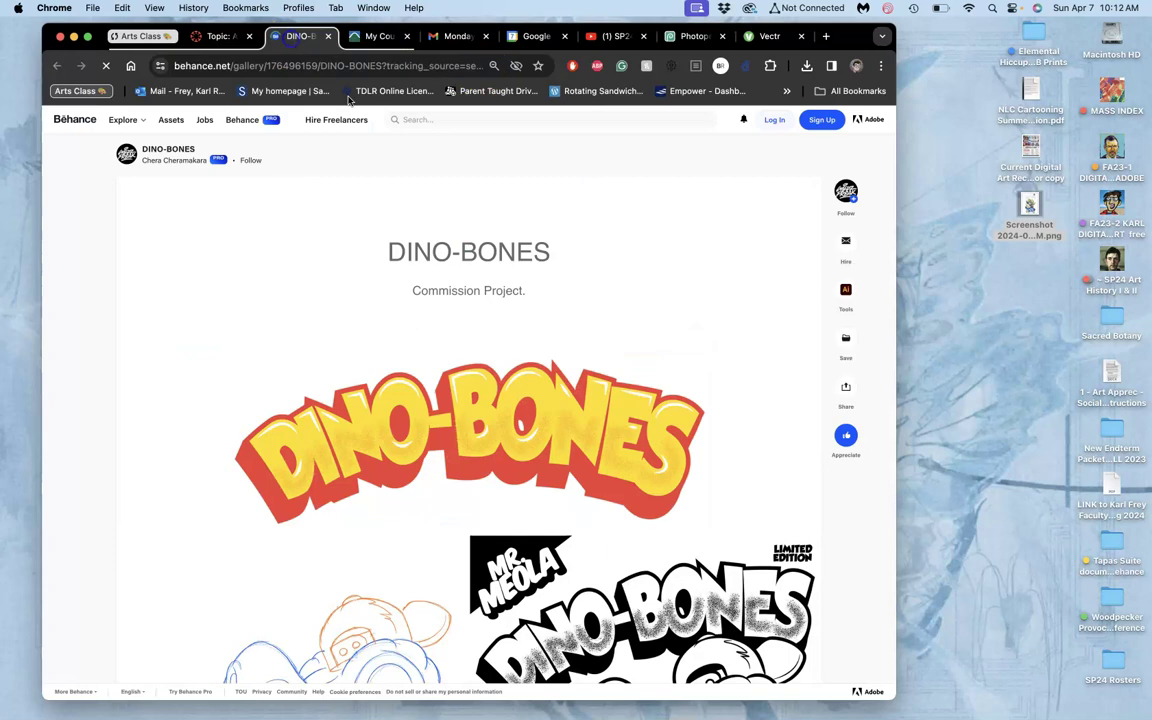
{"action": "scroll", "coordinate": [422, 386], "scroll_direction": "down", "scroll_amount": 10}
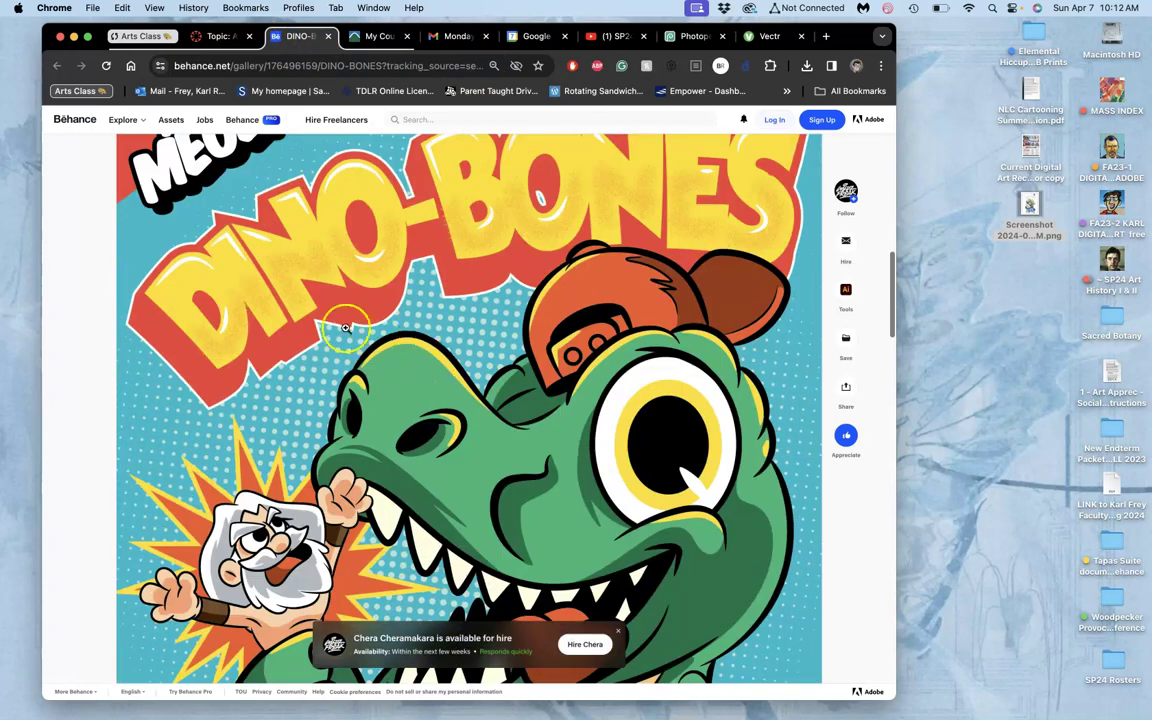
{"action": "scroll", "coordinate": [378, 307], "scroll_direction": "up", "scroll_amount": 2}
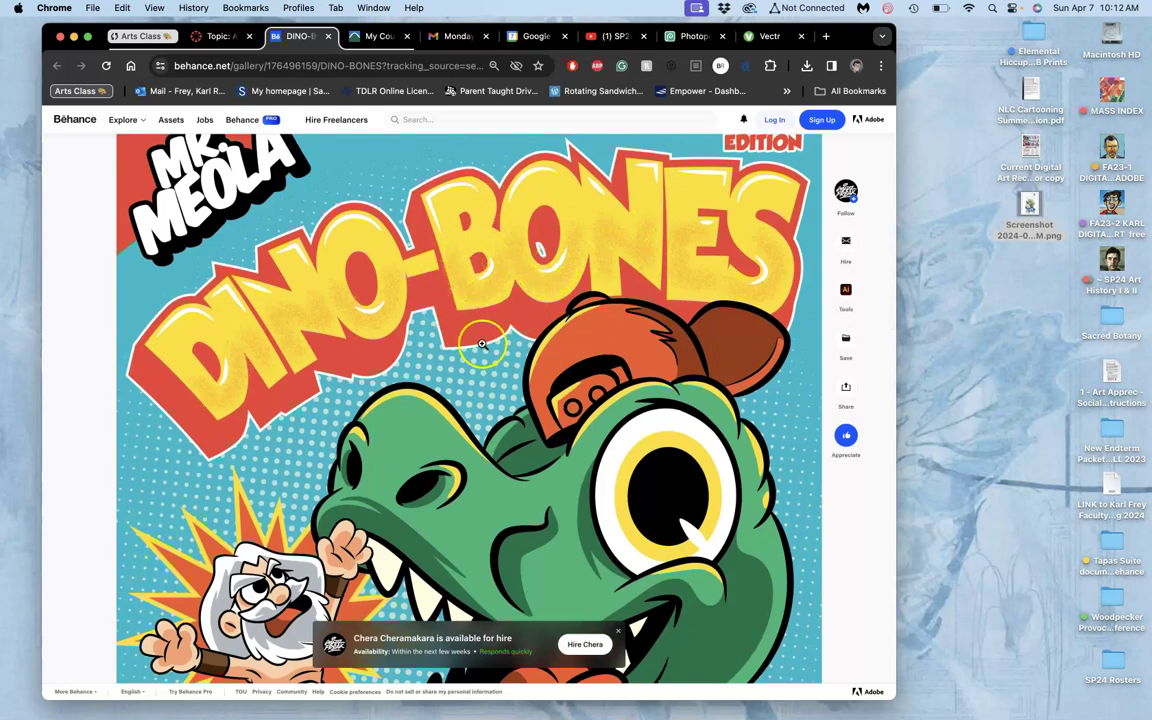
{"action": "scroll", "coordinate": [482, 344], "scroll_direction": "down", "scroll_amount": 10}
{"action": "scroll", "coordinate": [482, 344], "scroll_direction": "down", "scroll_amount": 3}
{"action": "scroll", "coordinate": [482, 344], "scroll_direction": "up", "scroll_amount": 10}
{"action": "scroll", "coordinate": [482, 344], "scroll_direction": "down", "scroll_amount": 3}
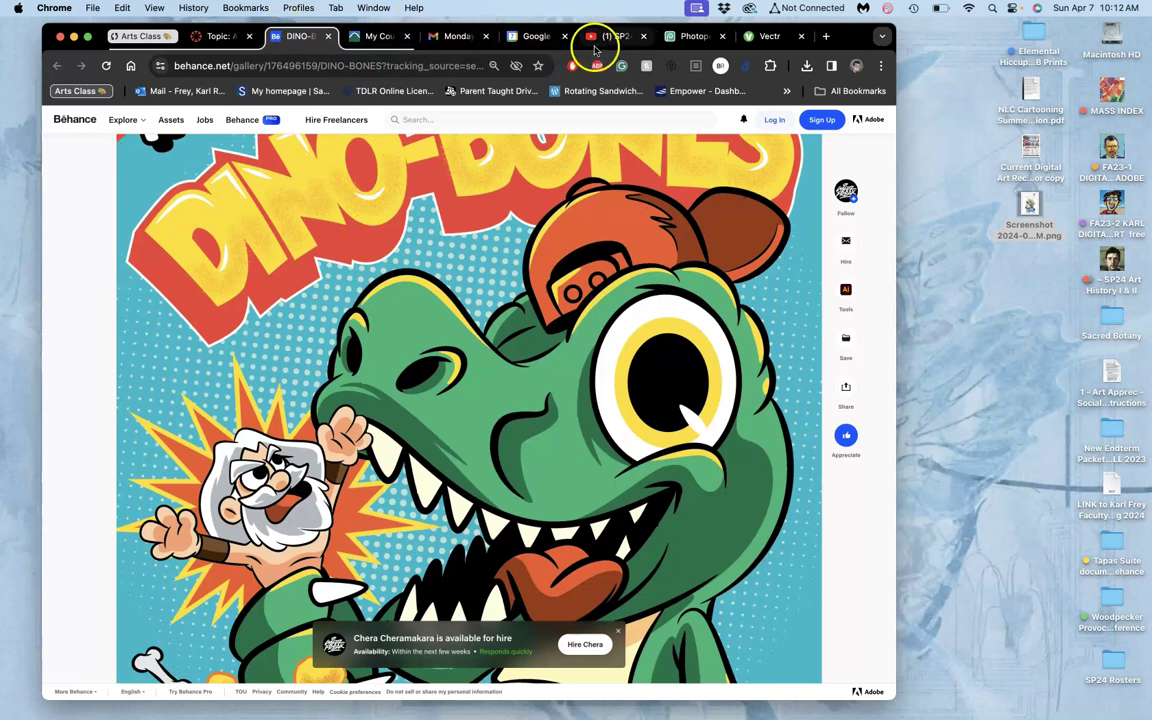
{"action": "left_click", "coordinate": [695, 38]}
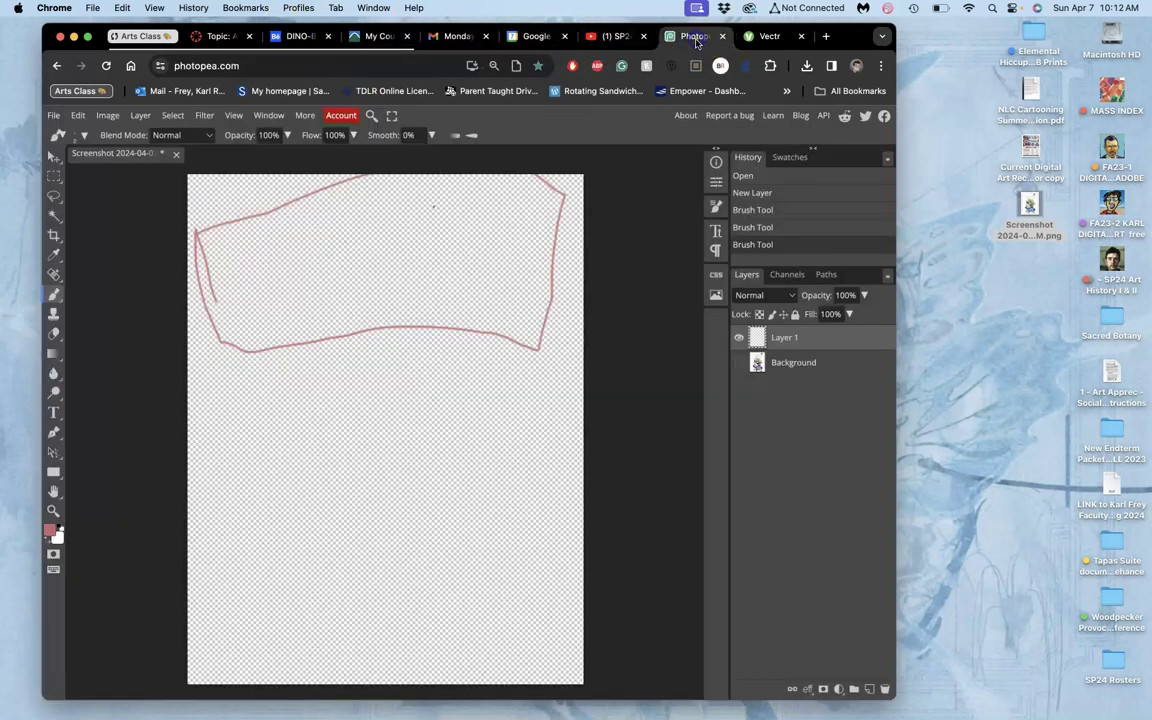
Show the Background sketch, nudge the layers slightly down, and brush-extend the banner's top edge rightward.
{"action": "left_click", "coordinate": [739, 362]}
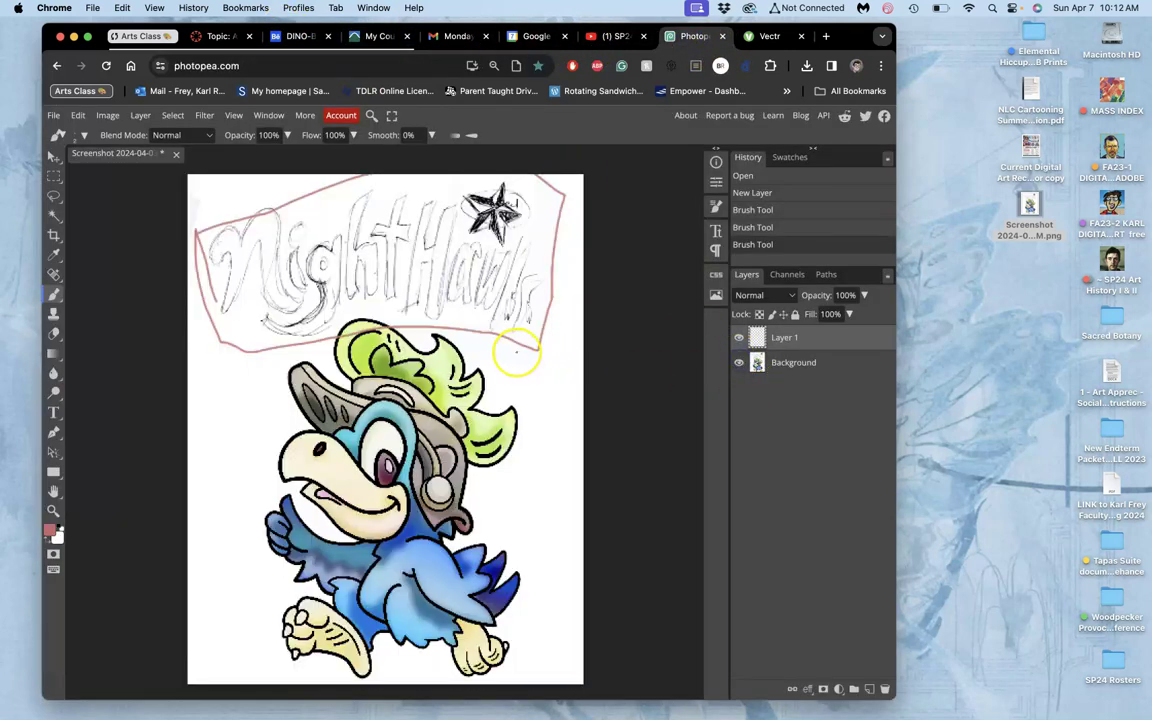
{"action": "scroll", "coordinate": [516, 352], "scroll_direction": "up", "scroll_amount": 2}
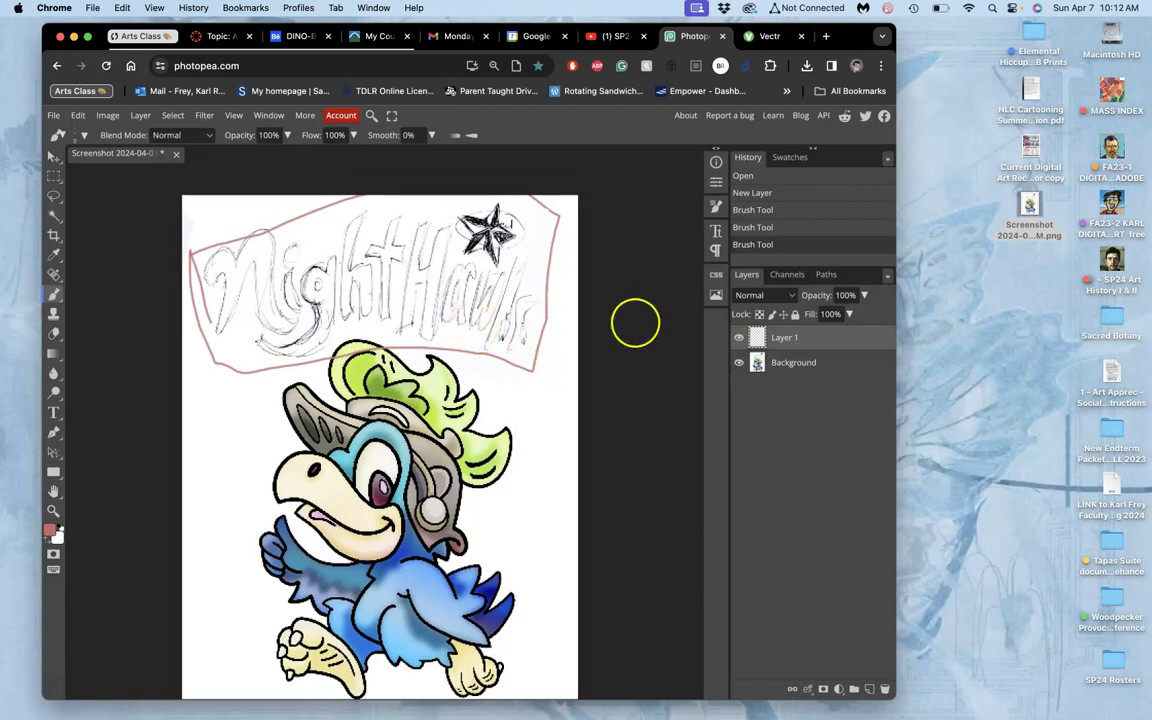
{"action": "left_click", "coordinate": [55, 158]}
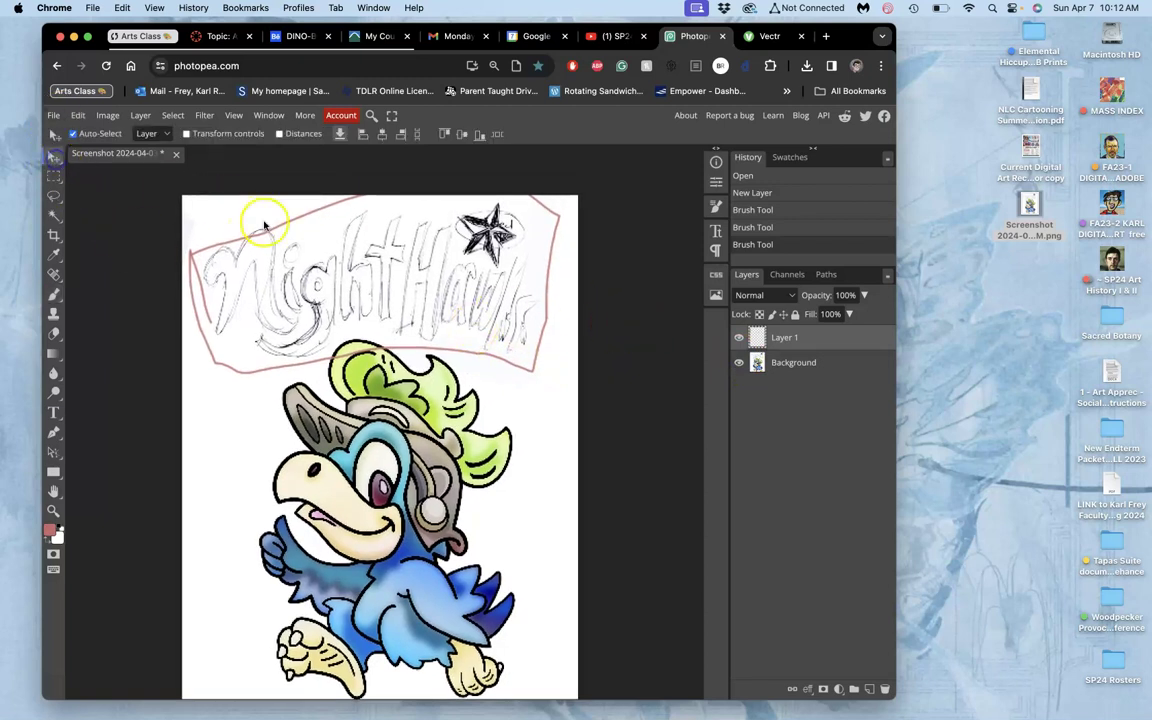
{"action": "left_click_drag", "start_coordinate": [282, 230], "coordinate": [336, 330]}
{"action": "scroll", "coordinate": [336, 330], "scroll_direction": "down", "scroll_amount": 3}
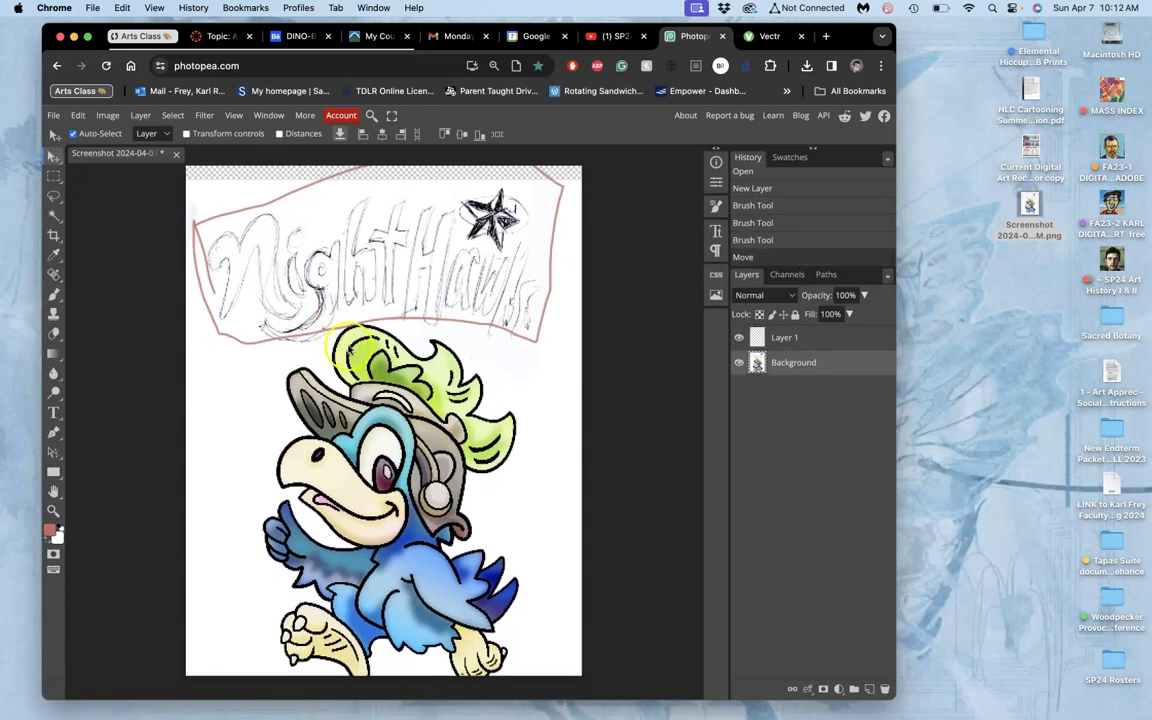
{"action": "left_click", "coordinate": [771, 338]}
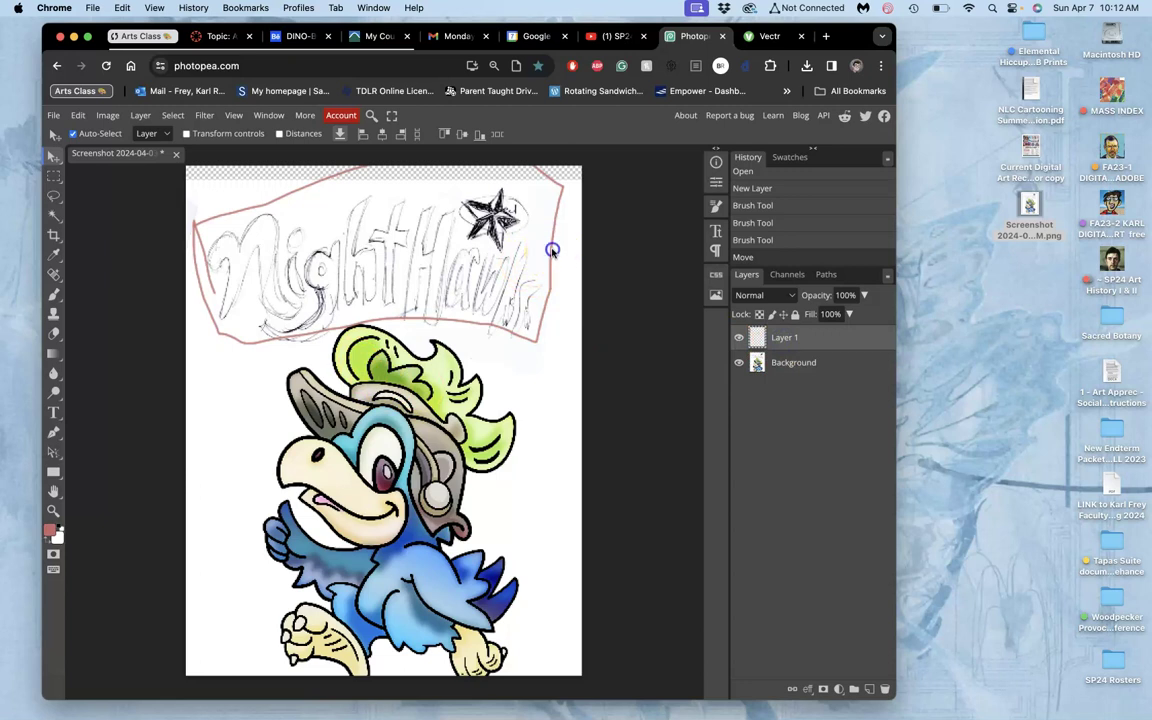
{"action": "left_click", "coordinate": [549, 252]}
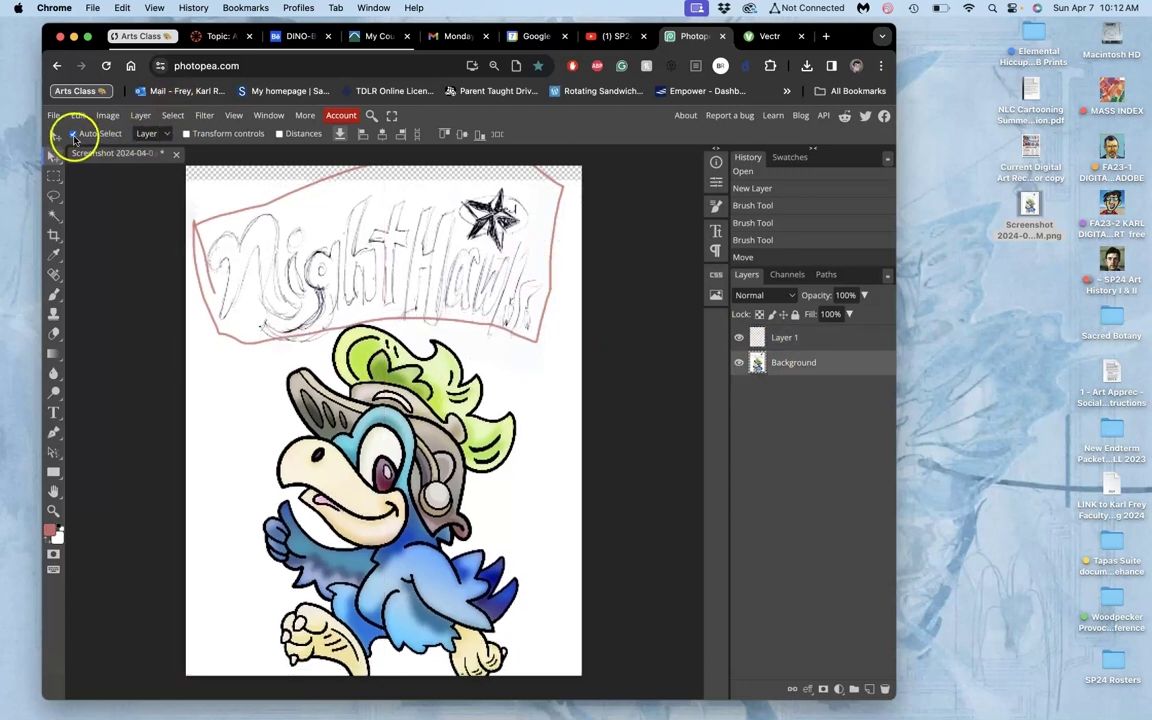
{"action": "left_click", "coordinate": [800, 337]}
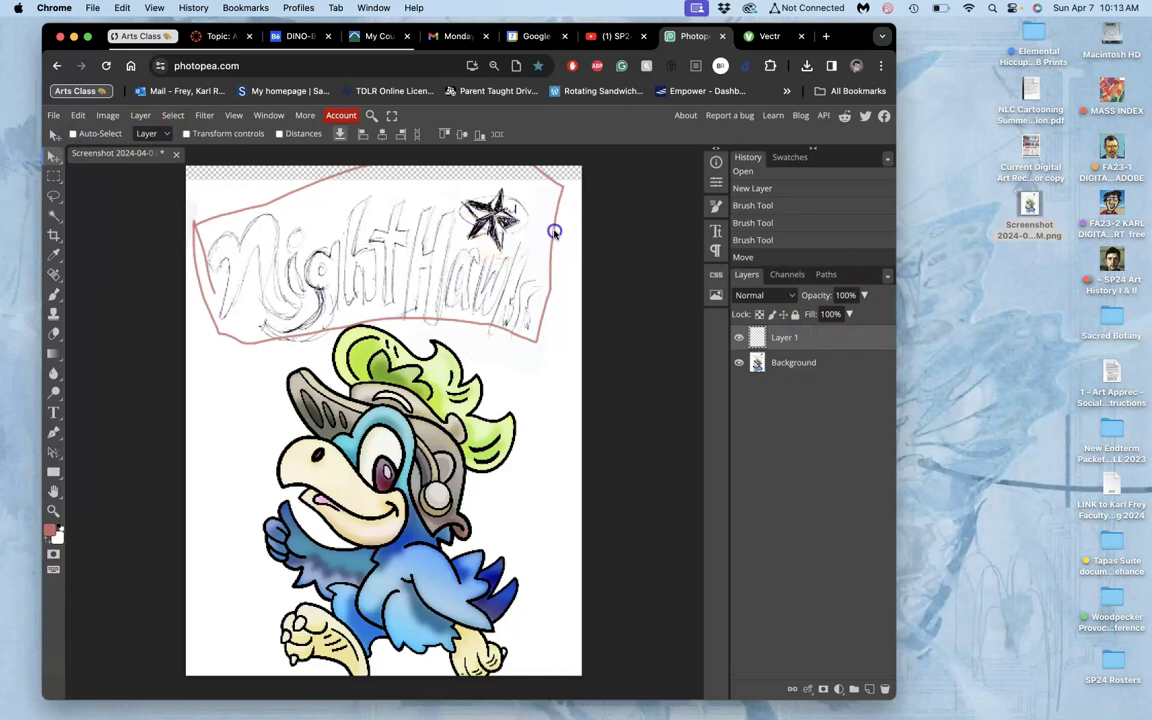
{"action": "left_click_drag", "start_coordinate": [554, 234], "coordinate": [554, 239]}
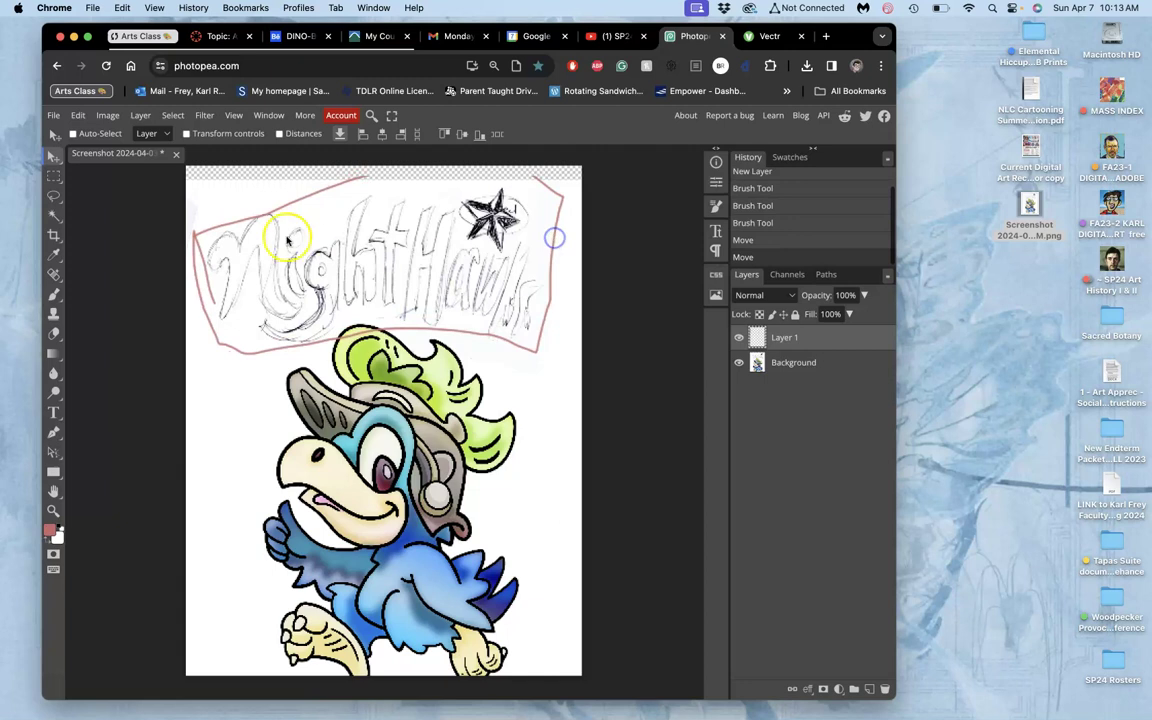
{"action": "left_click", "coordinate": [53, 297]}
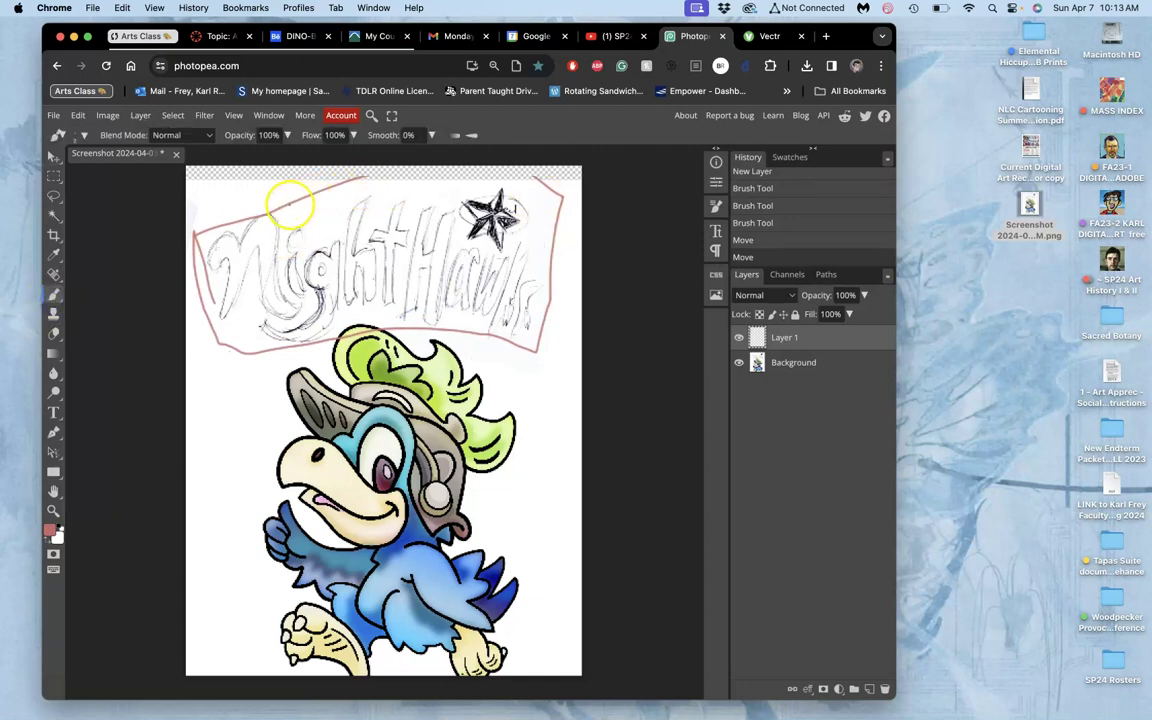
{"action": "left_click_drag", "start_coordinate": [455, 181], "coordinate": [549, 186]}
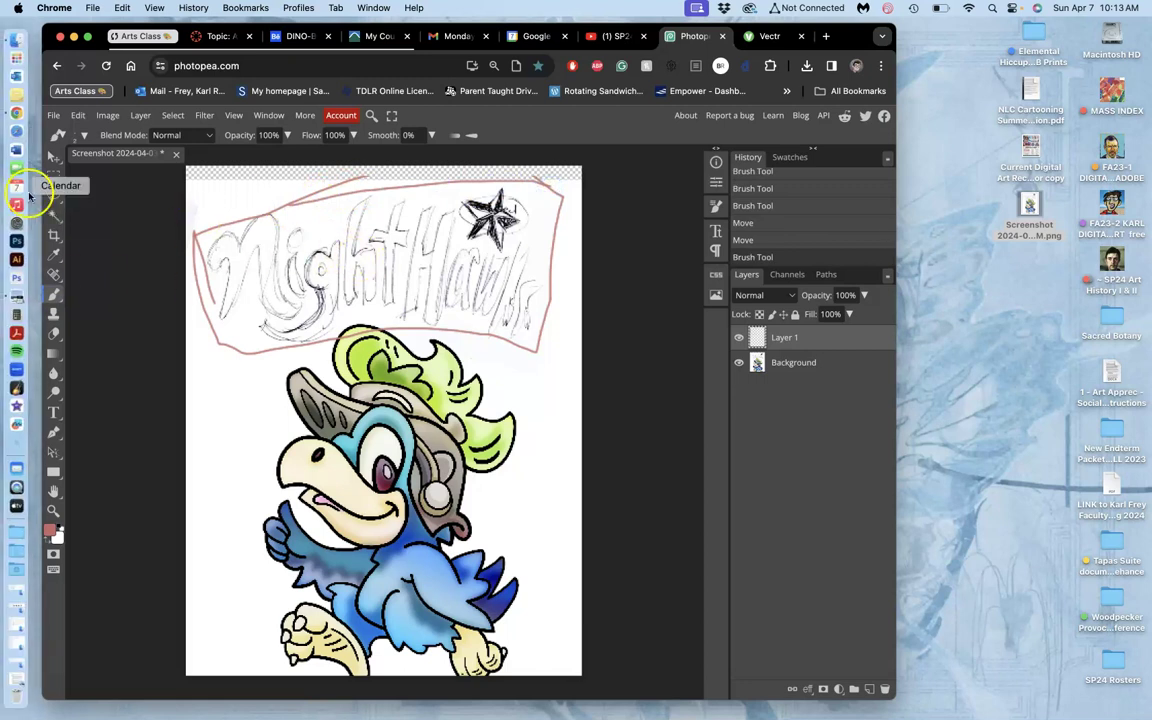
Lasso around the bird, add an empty Layer 2 above Background, then deselect.
{"action": "left_click", "coordinate": [55, 195]}
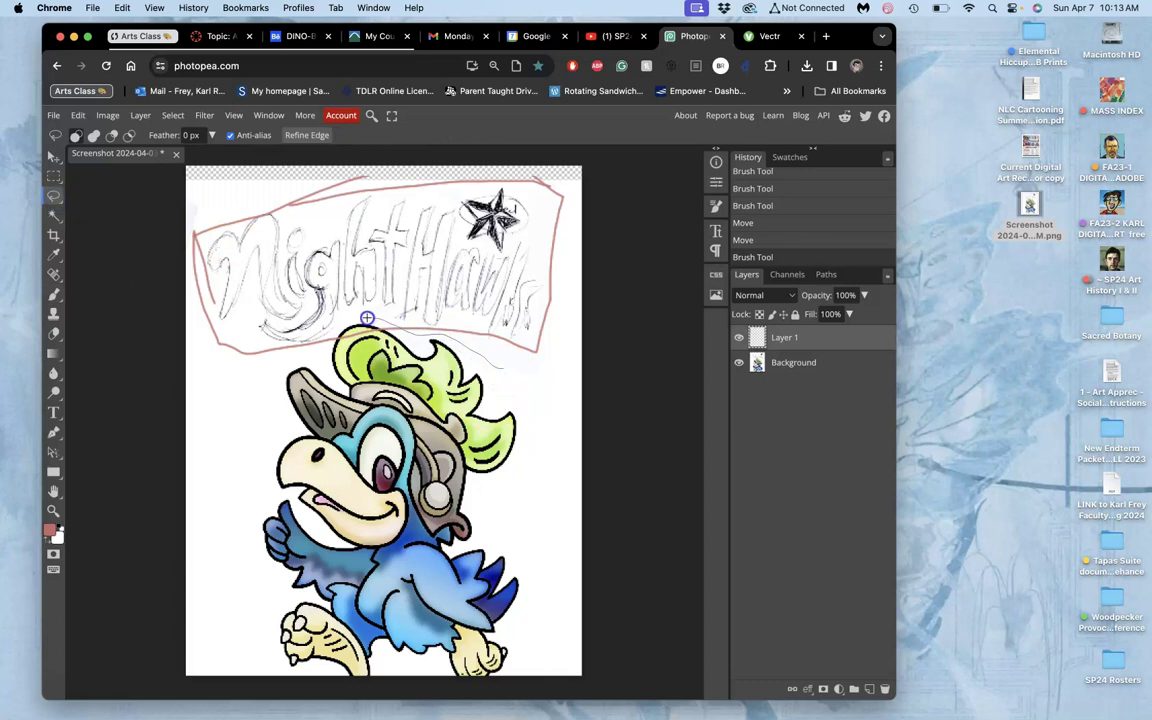
{"action": "mouse_move", "coordinate": [267, 367]}
{"action": "left_mouse_down"}
{"action": "mouse_move", "coordinate": [174, 568]}
{"action": "mouse_move", "coordinate": [183, 632]}
{"action": "left_mouse_up"}
{"action": "mouse_move", "coordinate": [616, 709]}
{"action": "left_mouse_down"}
{"action": "mouse_move", "coordinate": [628, 666]}
{"action": "mouse_move", "coordinate": [609, 411]}
{"action": "left_mouse_up"}
{"action": "left_click_drag", "start_coordinate": [528, 367], "coordinate": [465, 333]}
{"action": "left_click", "coordinate": [810, 363]}
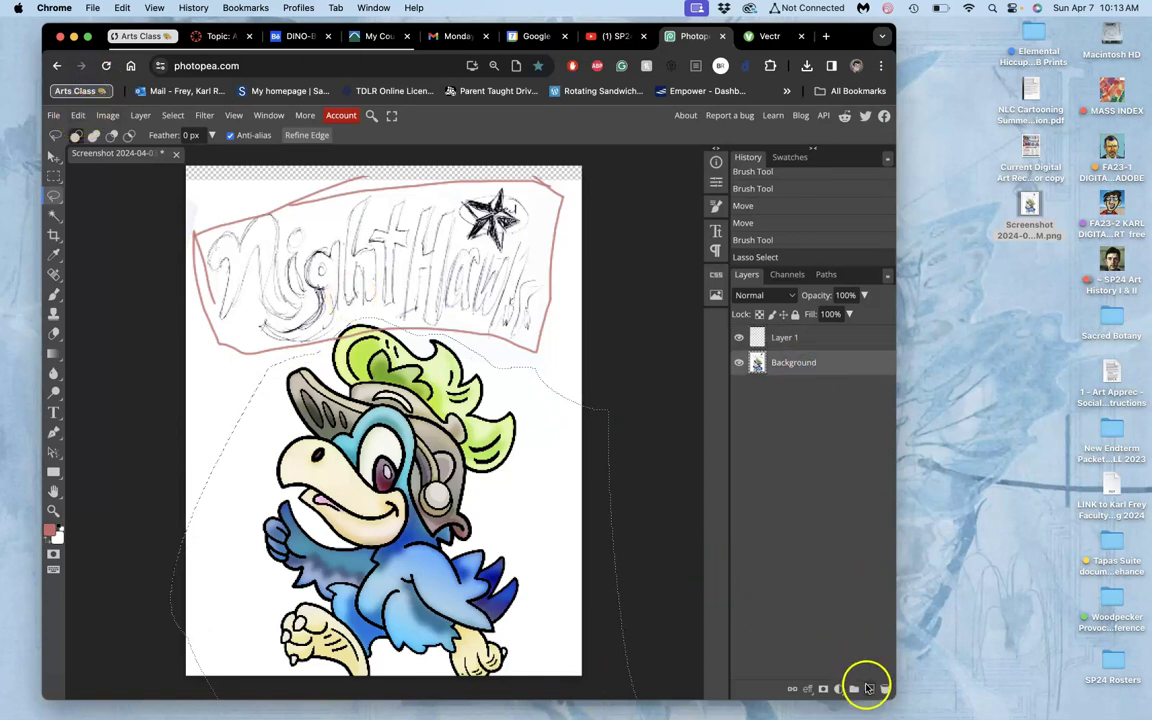
{"action": "left_click", "coordinate": [869, 689]}
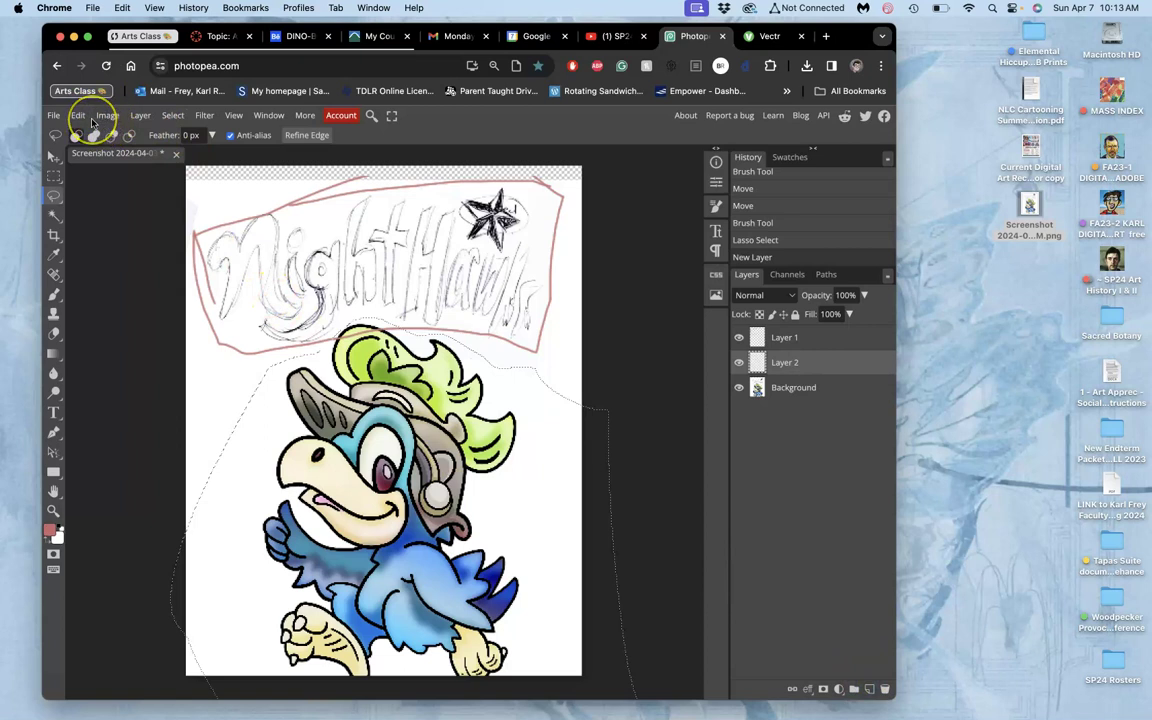
{"action": "left_click", "coordinate": [635, 343]}
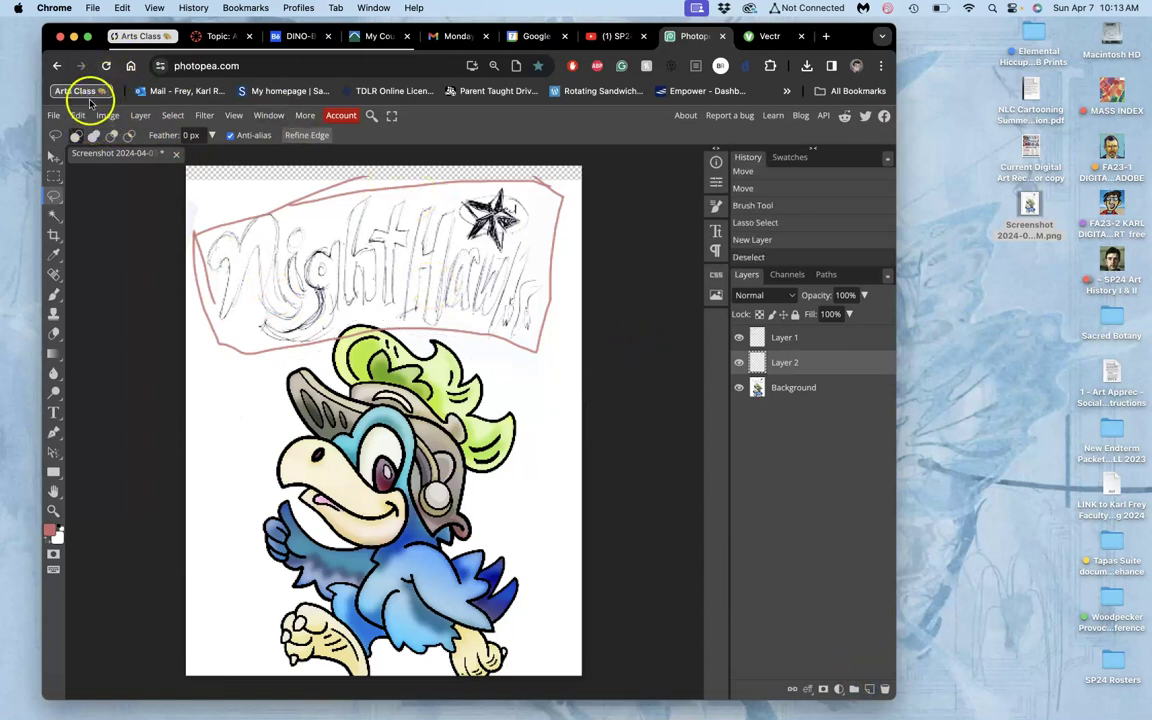
Export the artwork as a 385×496 JPG named 'Text Blocking Sketch' and dismiss the confirmation.
{"action": "left_click", "coordinate": [53, 115]}
{"action": "mouse_move", "coordinate": [97, 305]}
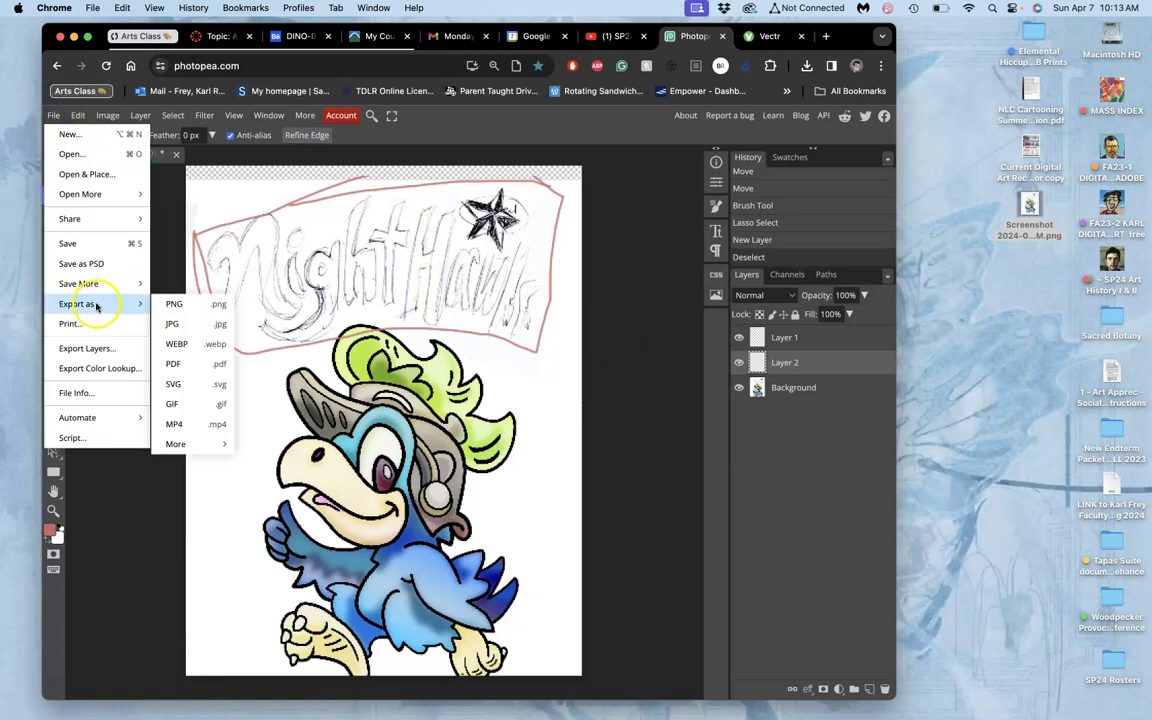
{"action": "left_click", "coordinate": [173, 324]}
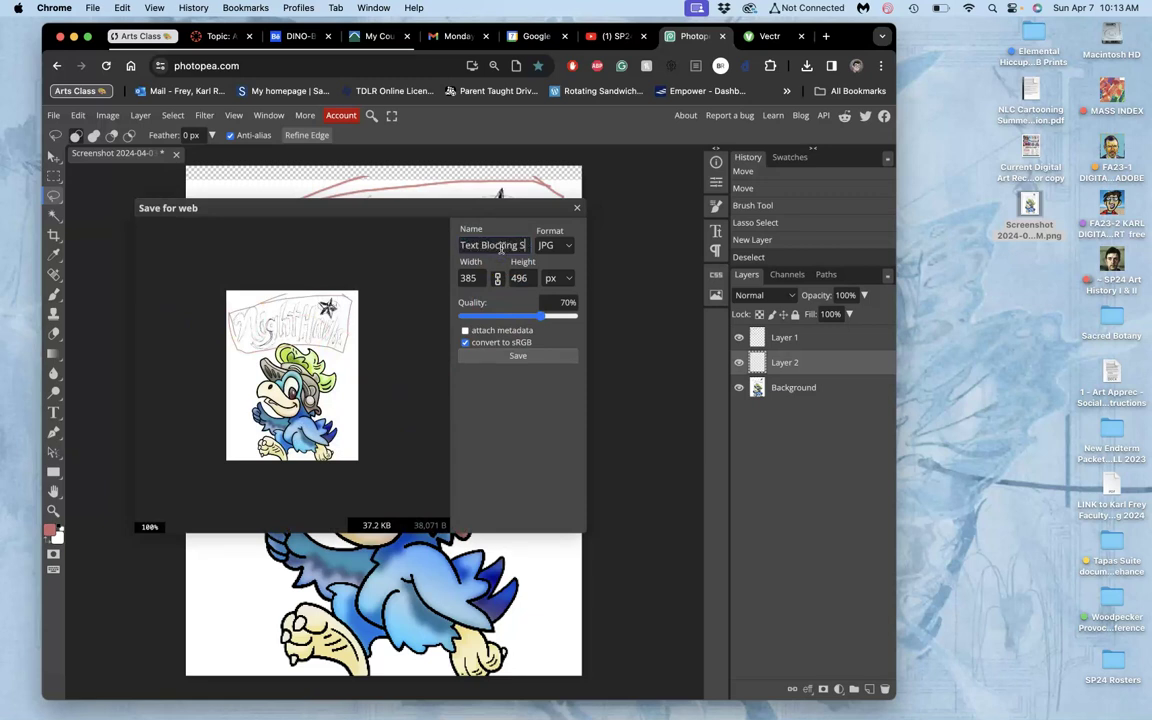
{"action": "left_click", "coordinate": [516, 356]}
{"action": "left_click", "coordinate": [514, 221]}
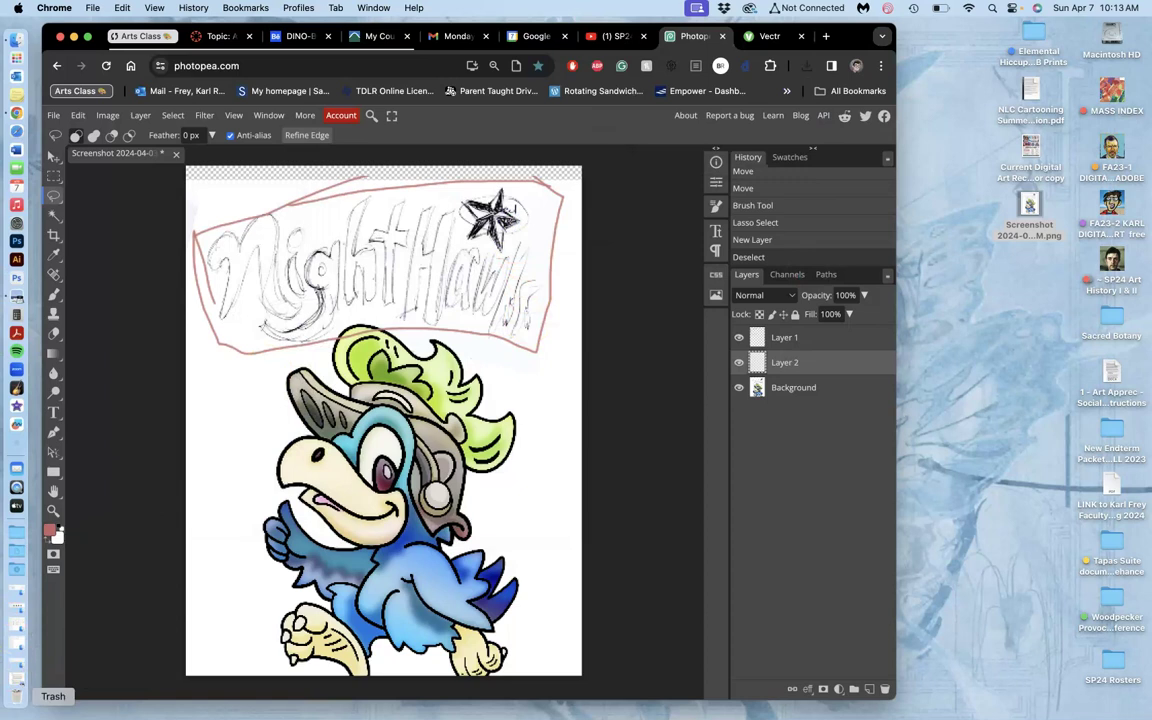
Move Text Blocking Sketch.jpg from Downloads onto the desktop and trash the old screenshot.
{"action": "left_click", "coordinate": [14, 684]}
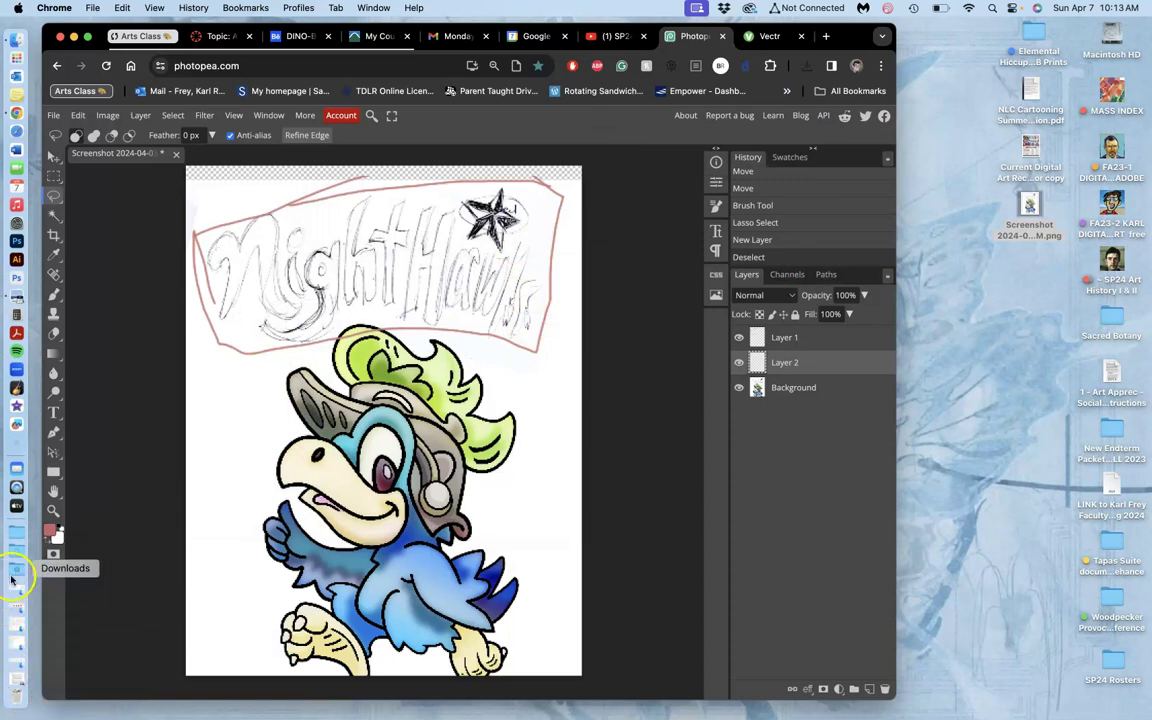
{"action": "left_click", "coordinate": [16, 512]}
{"action": "mouse_move", "coordinate": [128, 203]}
{"action": "left_mouse_down"}
{"action": "mouse_move", "coordinate": [110, 195]}
{"action": "mouse_move", "coordinate": [758, 347]}
{"action": "mouse_move", "coordinate": [1040, 345]}
{"action": "mouse_move", "coordinate": [1040, 285]}
{"action": "left_mouse_up"}
{"action": "left_click", "coordinate": [1026, 224]}
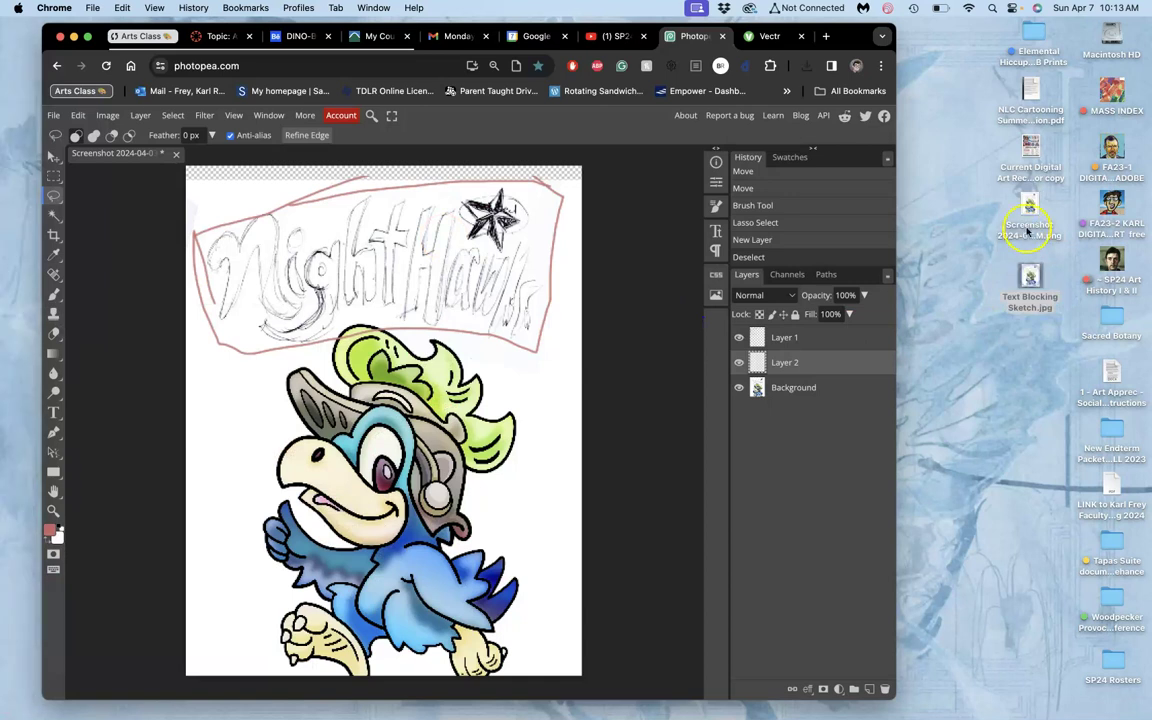
{"action": "right_click", "coordinate": [1030, 210]}
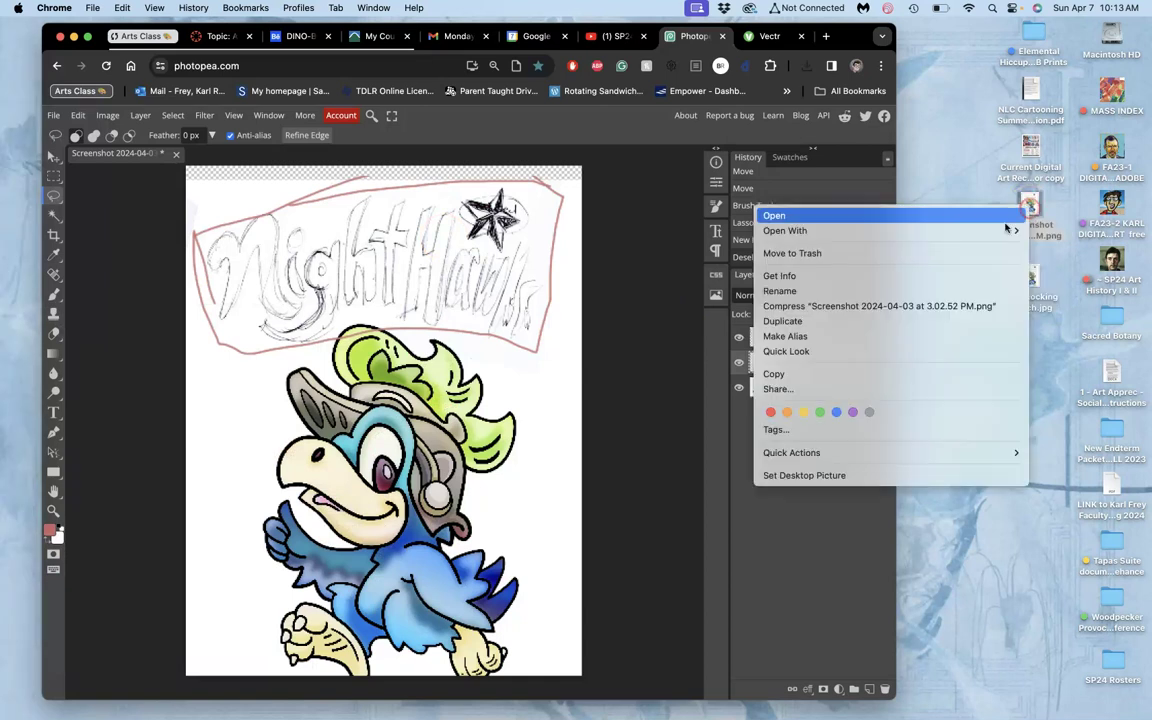
{"action": "left_click", "coordinate": [964, 255]}
Reposition Text Blocking Sketch.jpg on the desktop and check it in Preview.
{"action": "mouse_move", "coordinate": [1030, 282]}
{"action": "left_mouse_down"}
{"action": "mouse_move", "coordinate": [935, 240]}
{"action": "mouse_move", "coordinate": [930, 195]}
{"action": "left_mouse_up"}
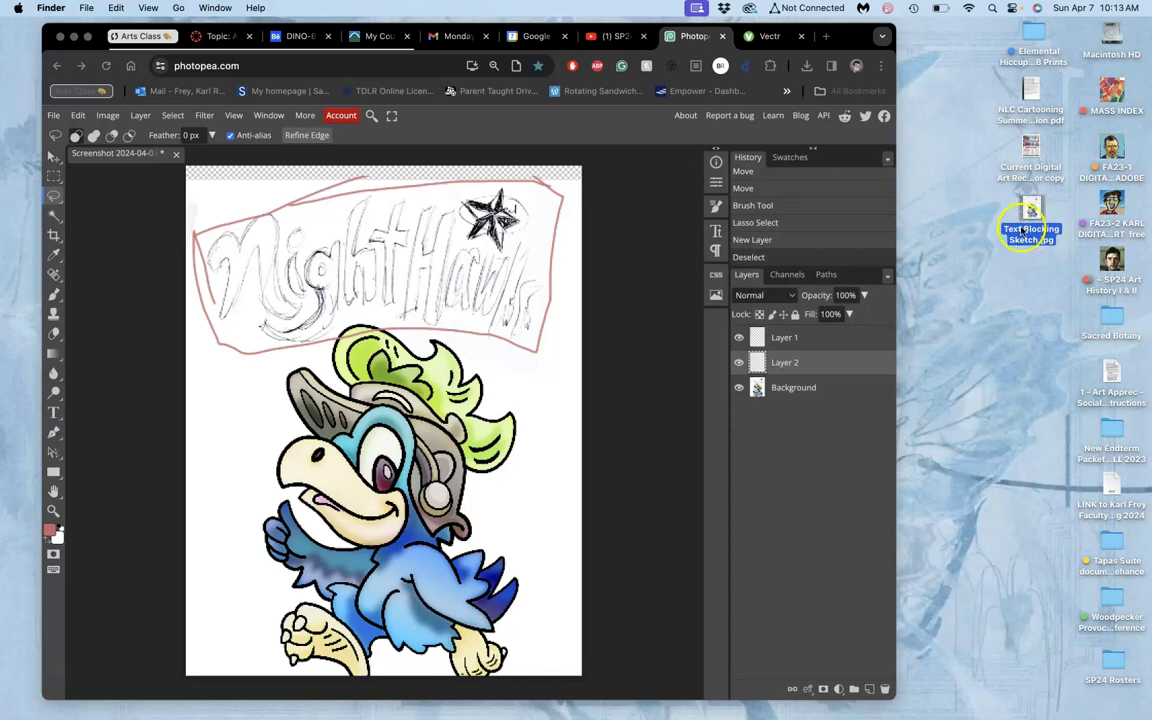
{"action": "double_click", "coordinate": [1032, 210]}
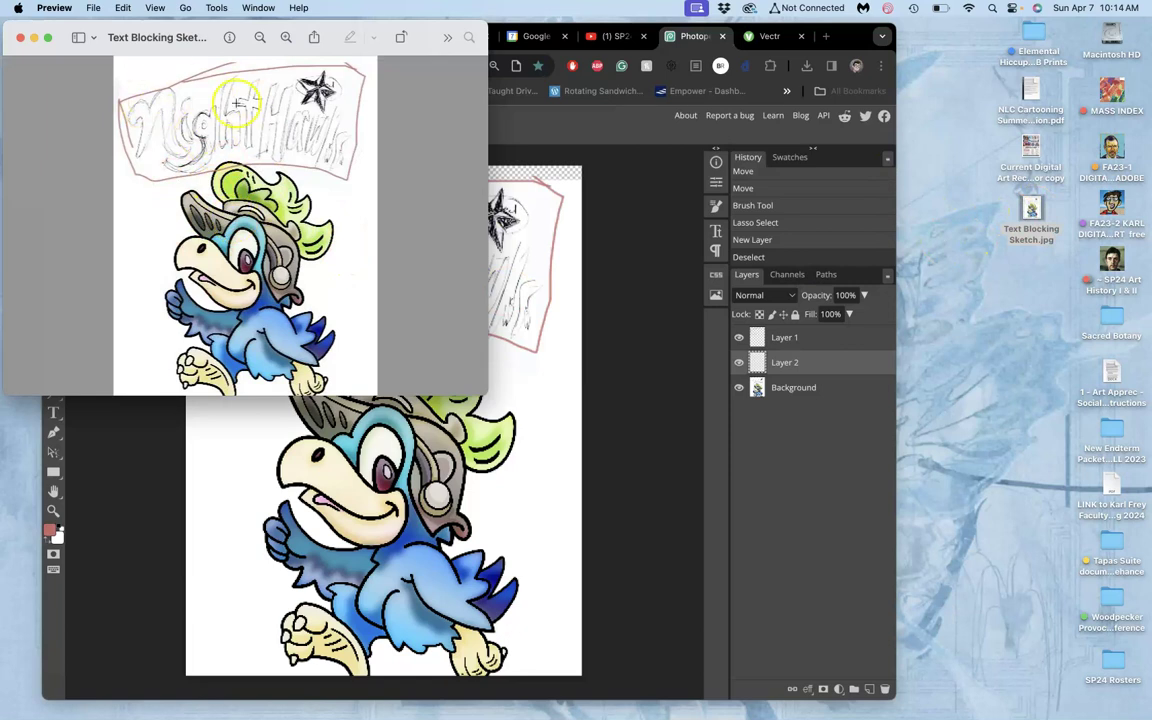
{"action": "left_click", "coordinate": [20, 38]}
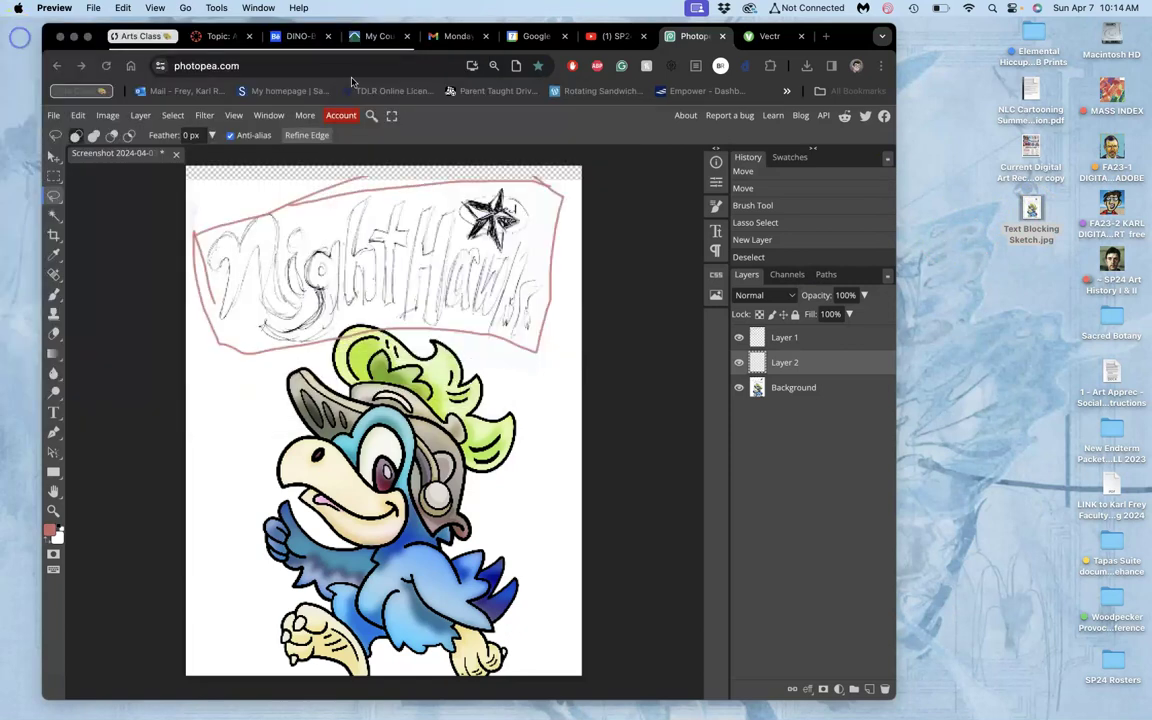
Switch to the Vectr page and dismiss its promotional popup.
{"action": "left_click", "coordinate": [767, 39]}
{"action": "left_click", "coordinate": [767, 39]}
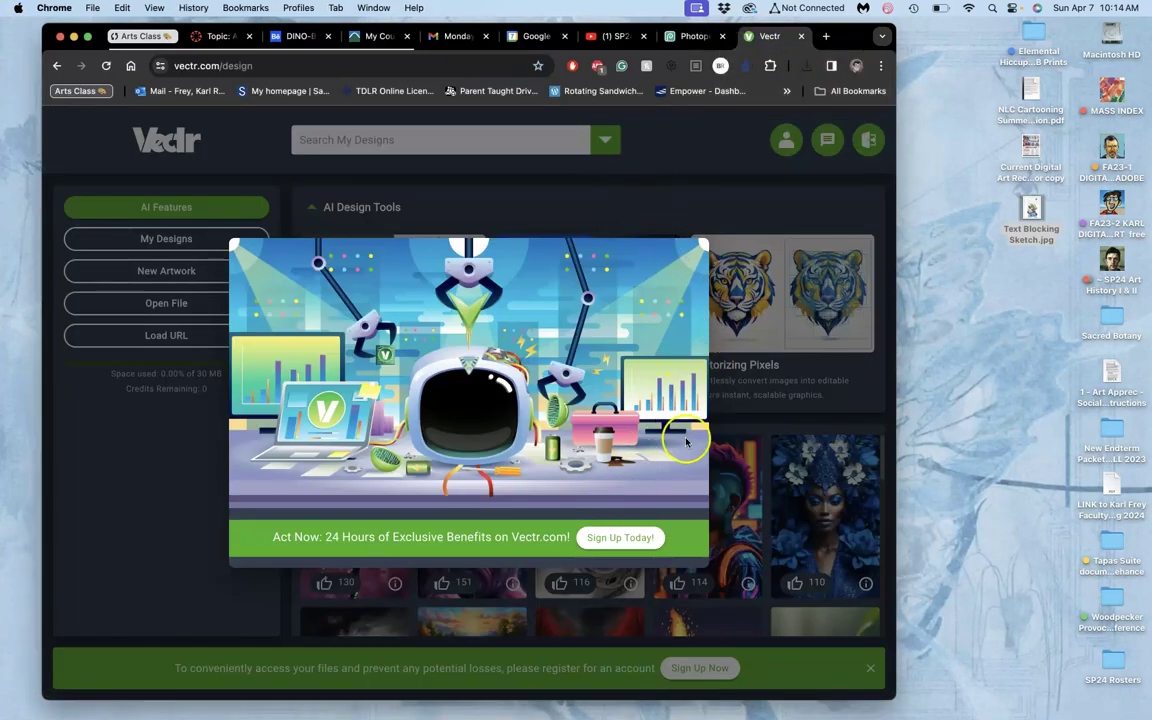
{"action": "left_click", "coordinate": [176, 496]}
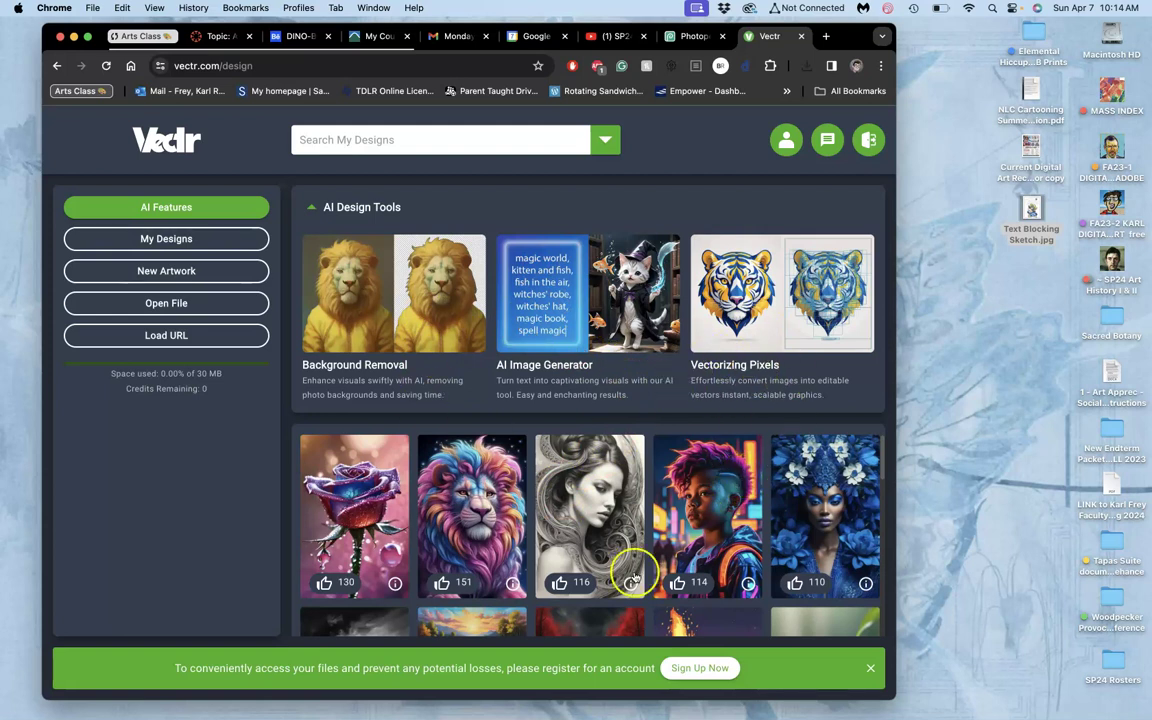
{"action": "scroll", "coordinate": [656, 577], "scroll_direction": "down", "scroll_amount": 1}
{"action": "scroll", "coordinate": [656, 577], "scroll_direction": "up", "scroll_amount": 1}
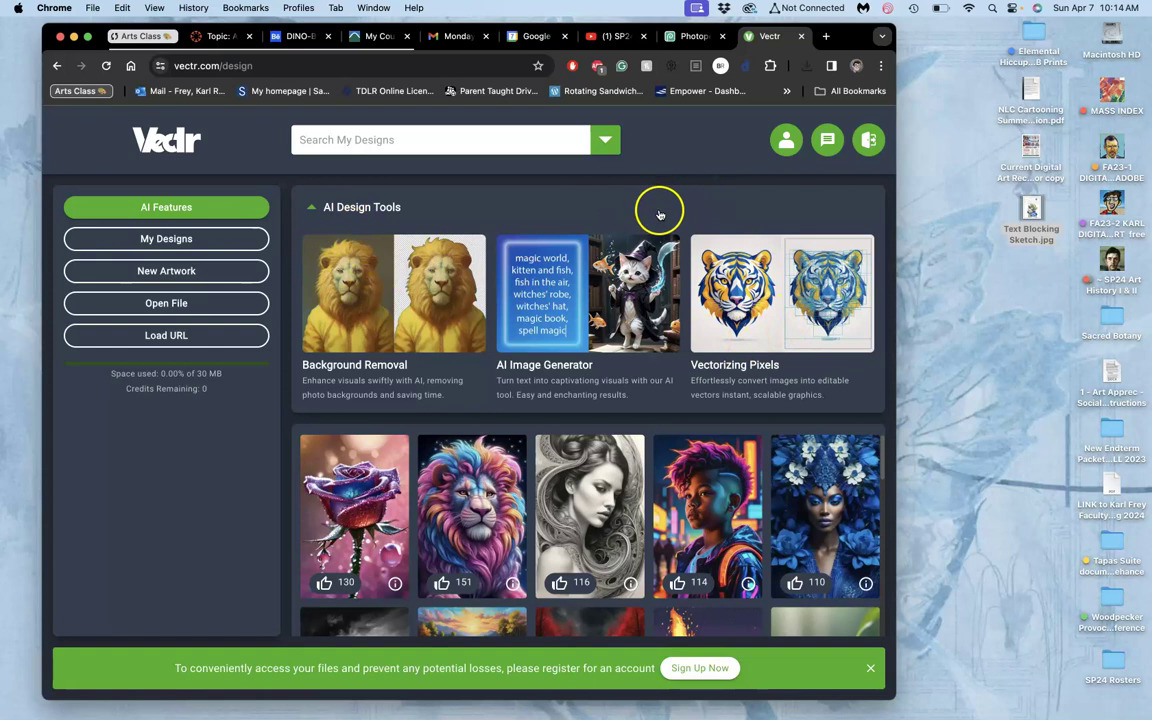
Open Text Blocking Sketch.jpg from the Desktop in the Vectr editor.
{"action": "left_click", "coordinate": [176, 304]}
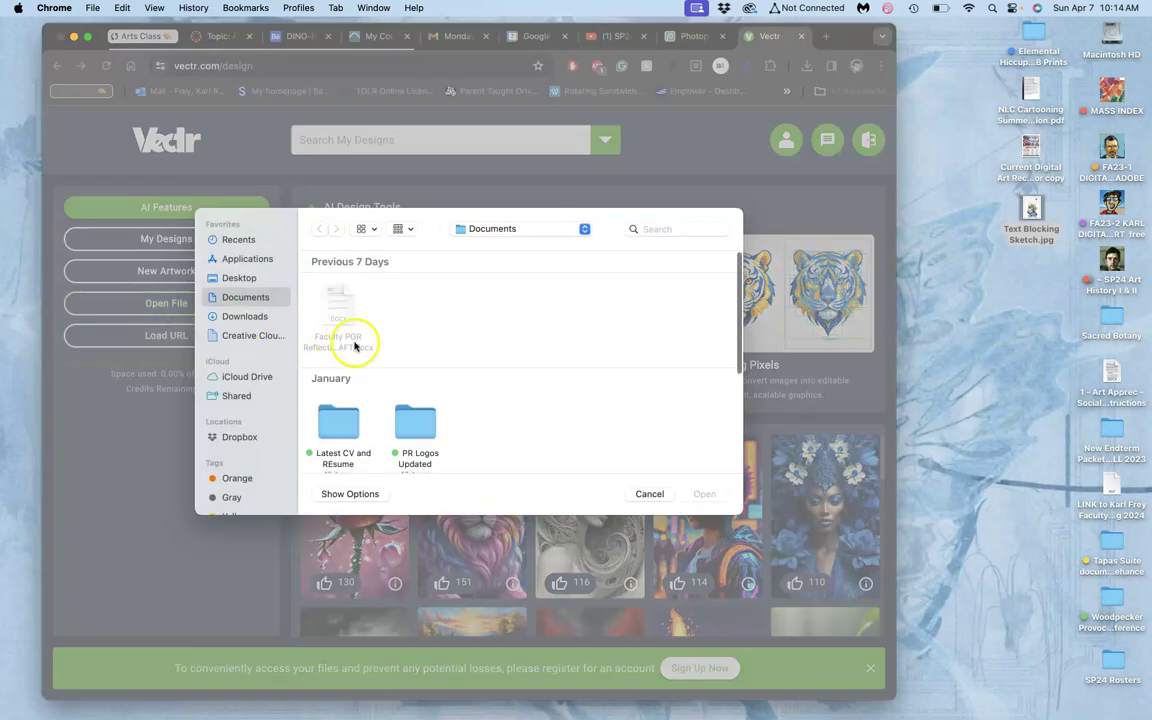
{"action": "left_click", "coordinate": [240, 278]}
{"action": "left_click", "coordinate": [337, 305]}
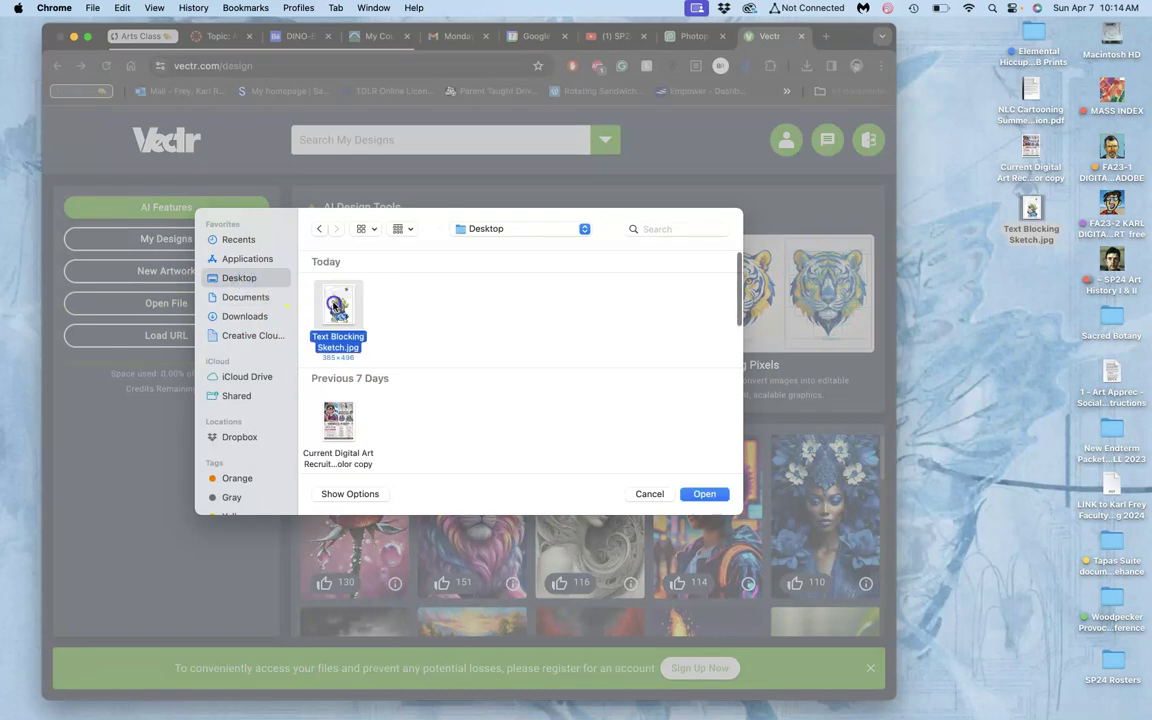
{"action": "left_click", "coordinate": [705, 493]}
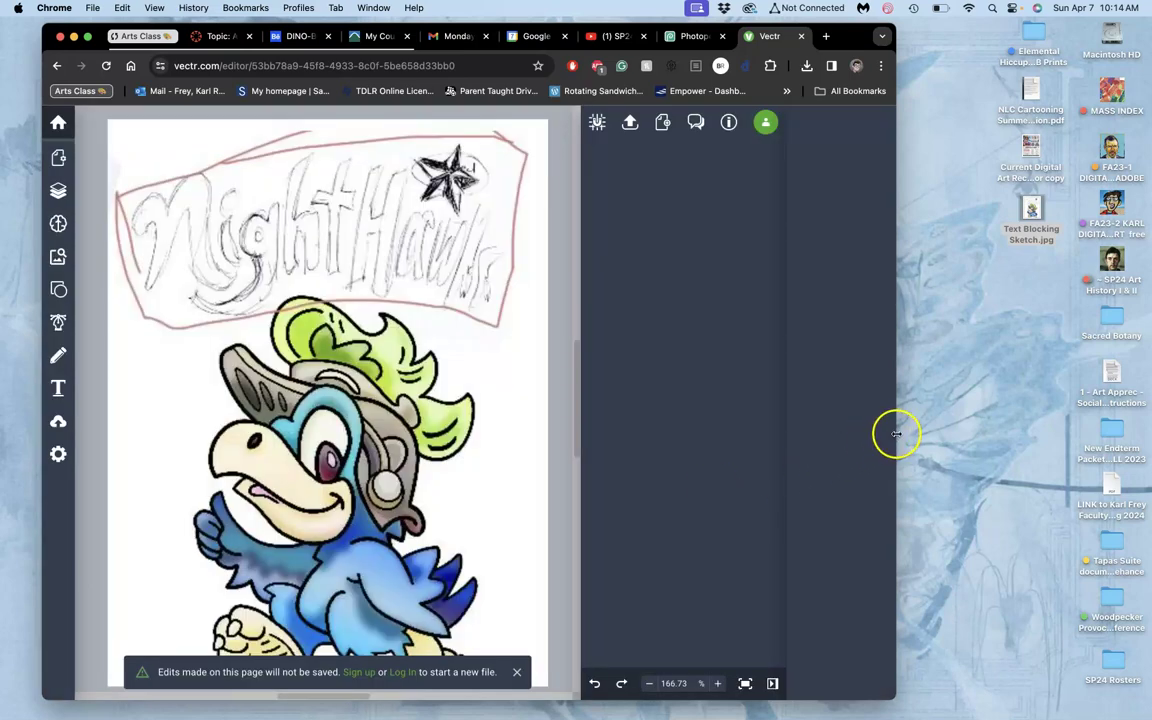
Widen the window and fade the sketch's Image layer to about 39% opacity.
{"action": "left_click_drag", "start_coordinate": [896, 433], "coordinate": [1013, 446]}
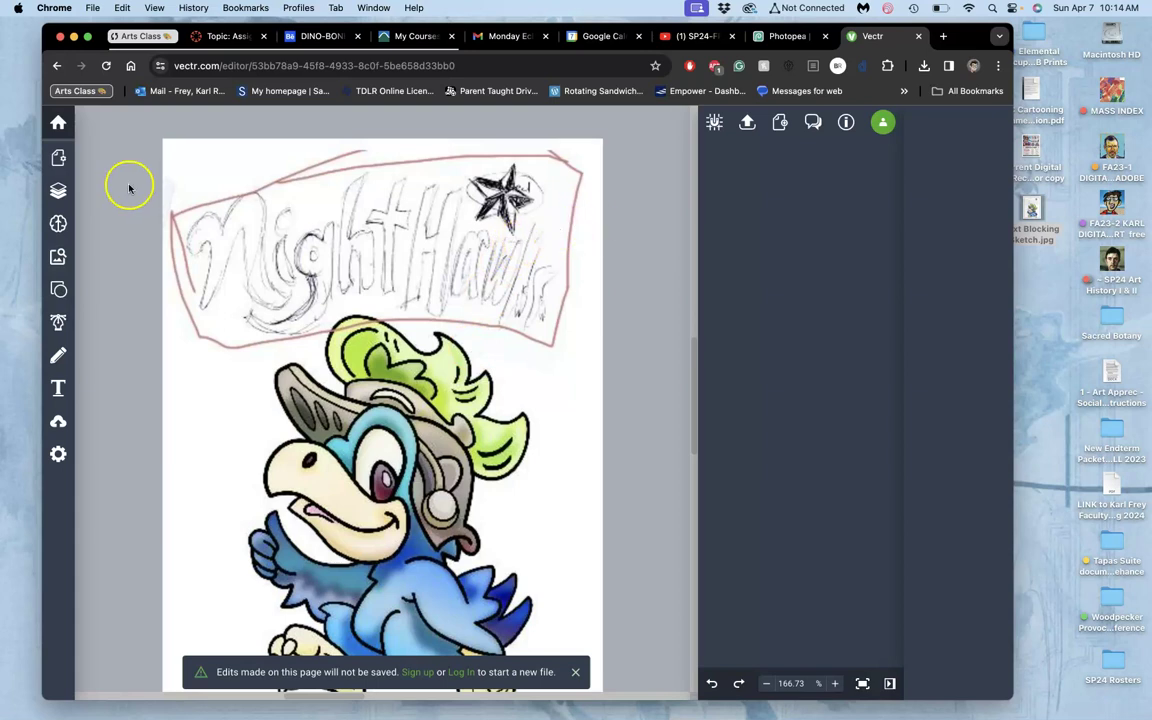
{"action": "left_click", "coordinate": [58, 190]}
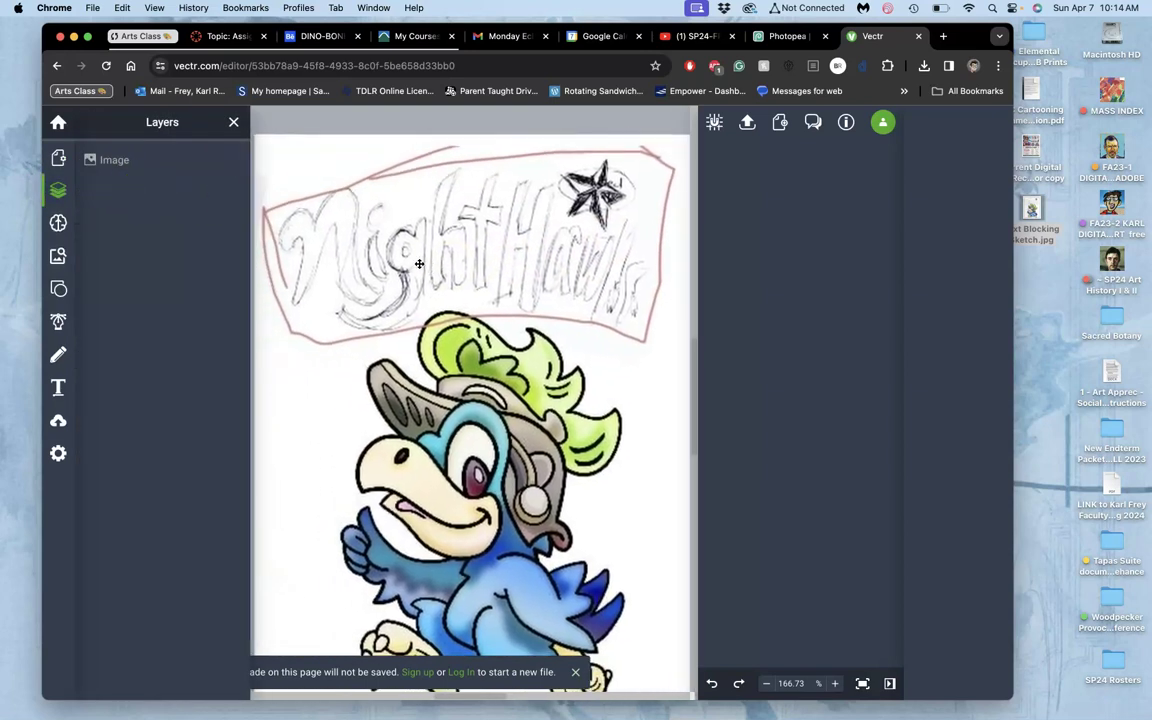
{"action": "left_click", "coordinate": [125, 166]}
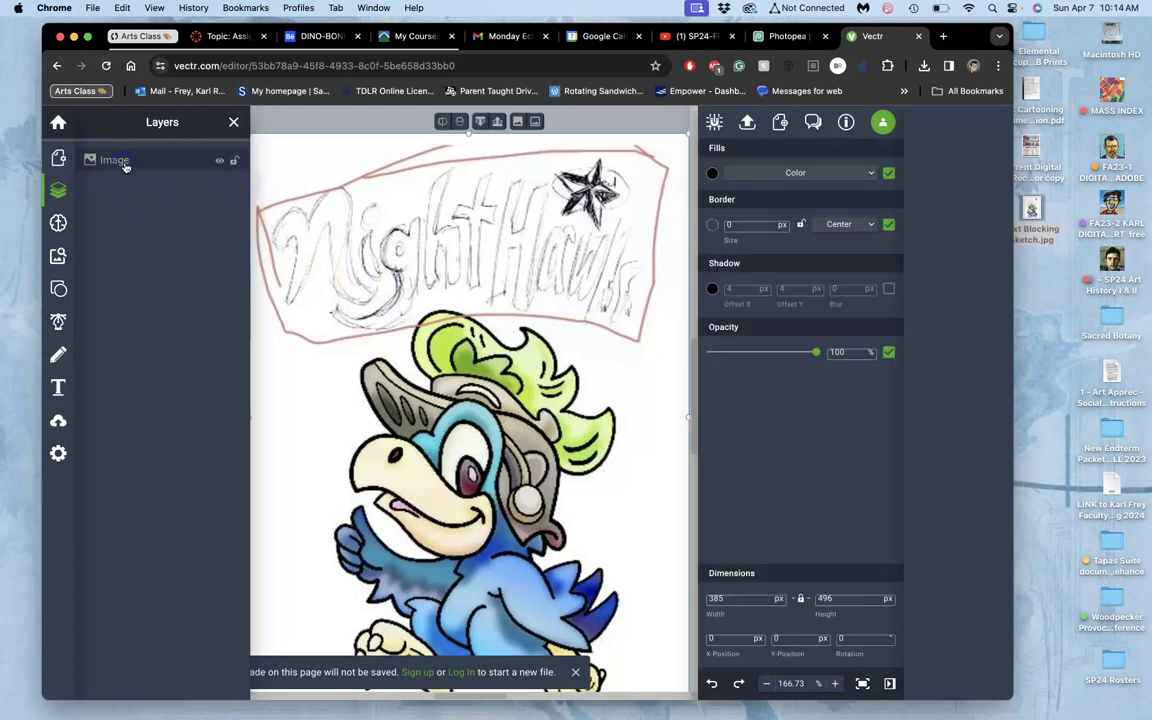
{"action": "mouse_move", "coordinate": [816, 355]}
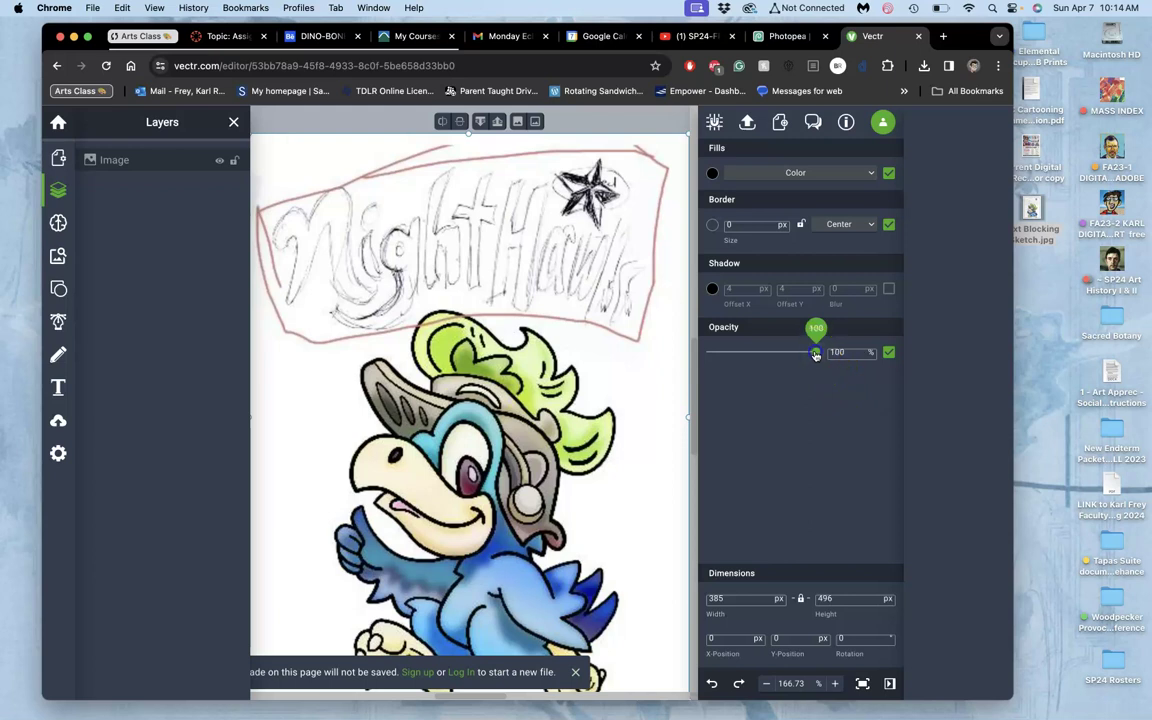
{"action": "left_click_drag", "start_coordinate": [816, 353], "coordinate": [748, 352]}
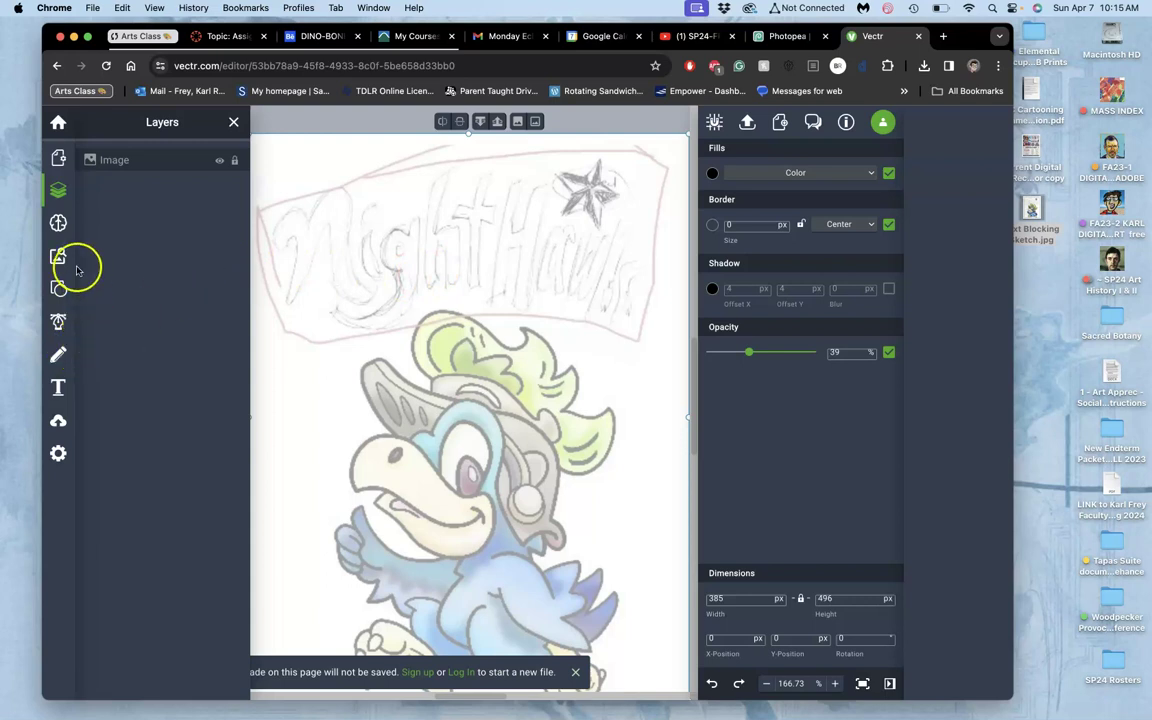
With the Pen tool, zoom in and trace the first letter's hook and top curve.
{"action": "left_click", "coordinate": [61, 321]}
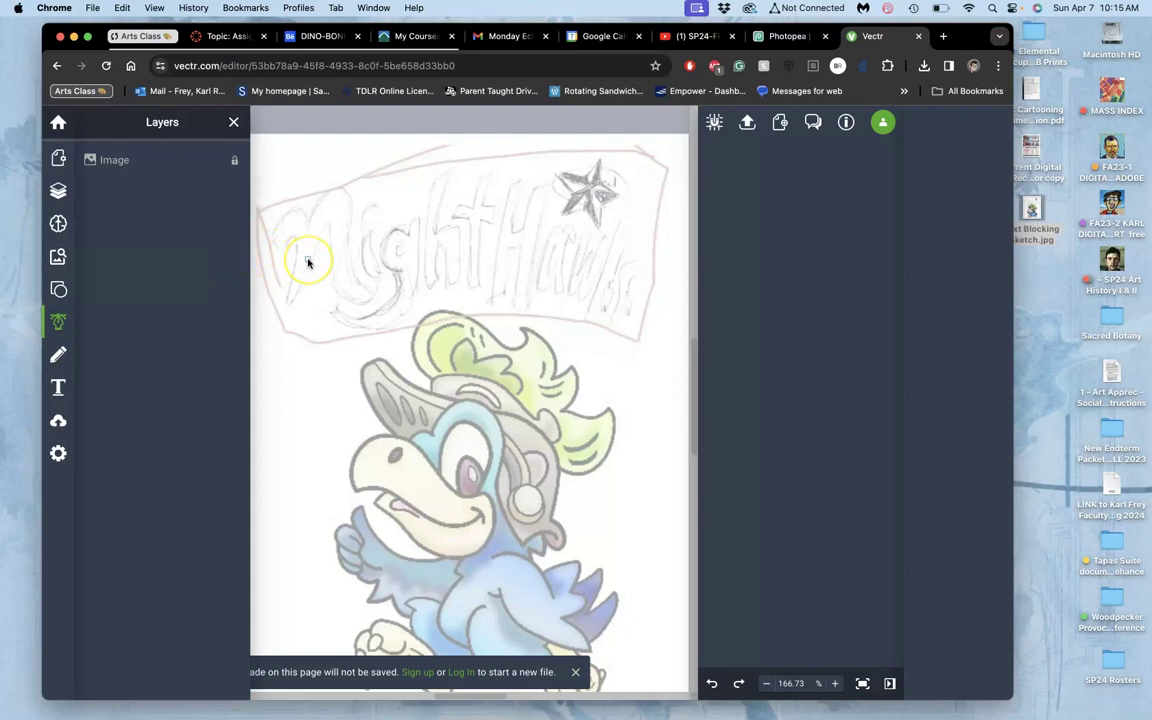
{"action": "scroll", "coordinate": [307, 262], "scroll_direction": "up", "scroll_amount": 2}
{"action": "scroll", "coordinate": [307, 262], "scroll_direction": "up", "scroll_amount": 2}
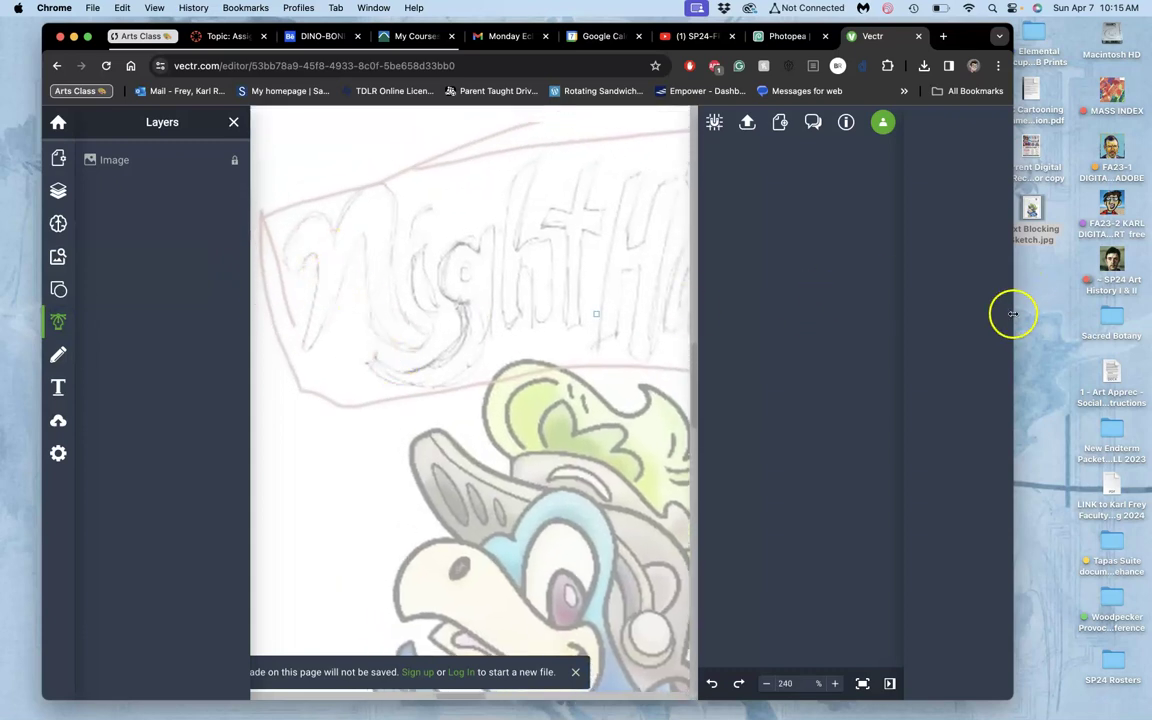
{"action": "left_click_drag", "start_coordinate": [1013, 313], "coordinate": [1095, 313]}
{"action": "scroll", "coordinate": [450, 350], "scroll_direction": "down", "scroll_amount": 2}
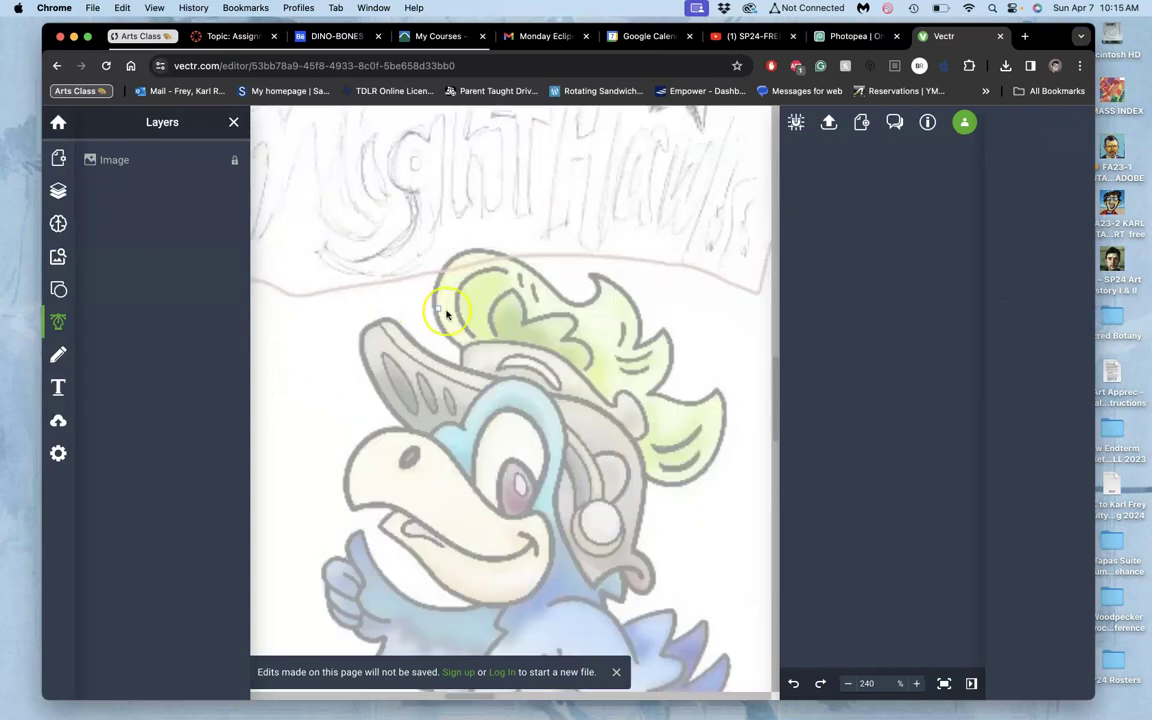
{"action": "scroll", "coordinate": [446, 315], "scroll_direction": "up", "scroll_amount": 1}
{"action": "scroll", "coordinate": [446, 315], "scroll_direction": "up", "scroll_amount": 2}
{"action": "scroll", "coordinate": [446, 315], "scroll_direction": "left", "scroll_amount": 1}
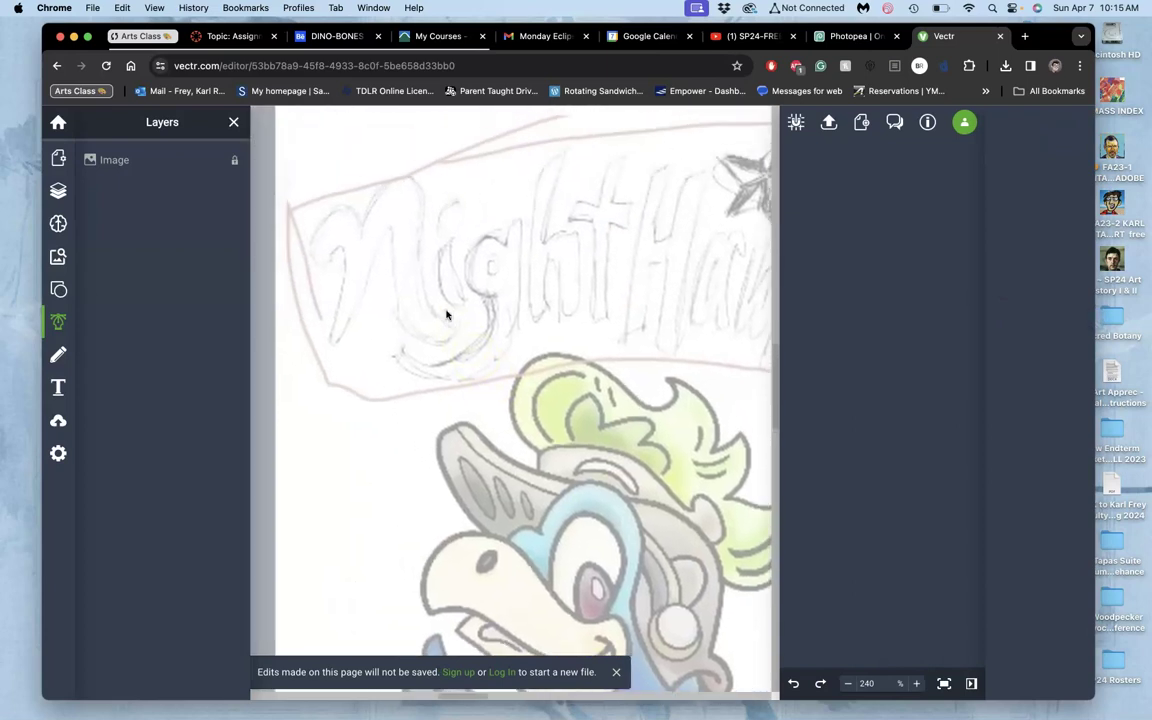
{"action": "left_click", "coordinate": [344, 248]}
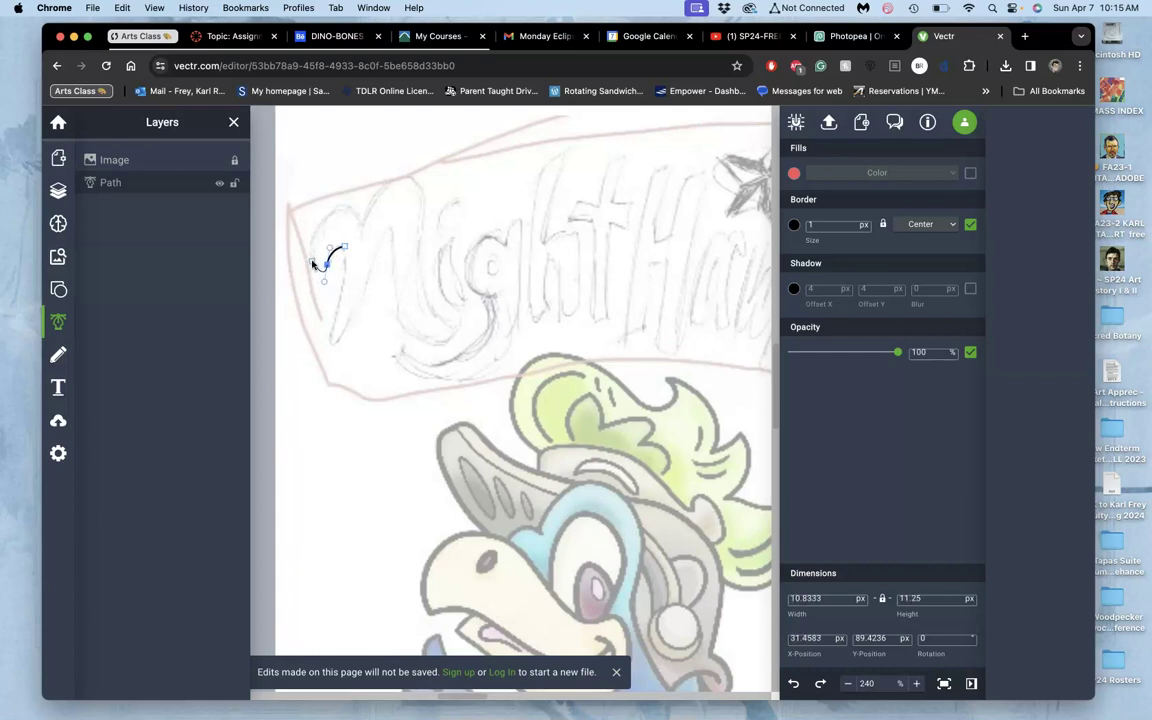
{"action": "left_click_drag", "start_coordinate": [313, 261], "coordinate": [388, 195]}
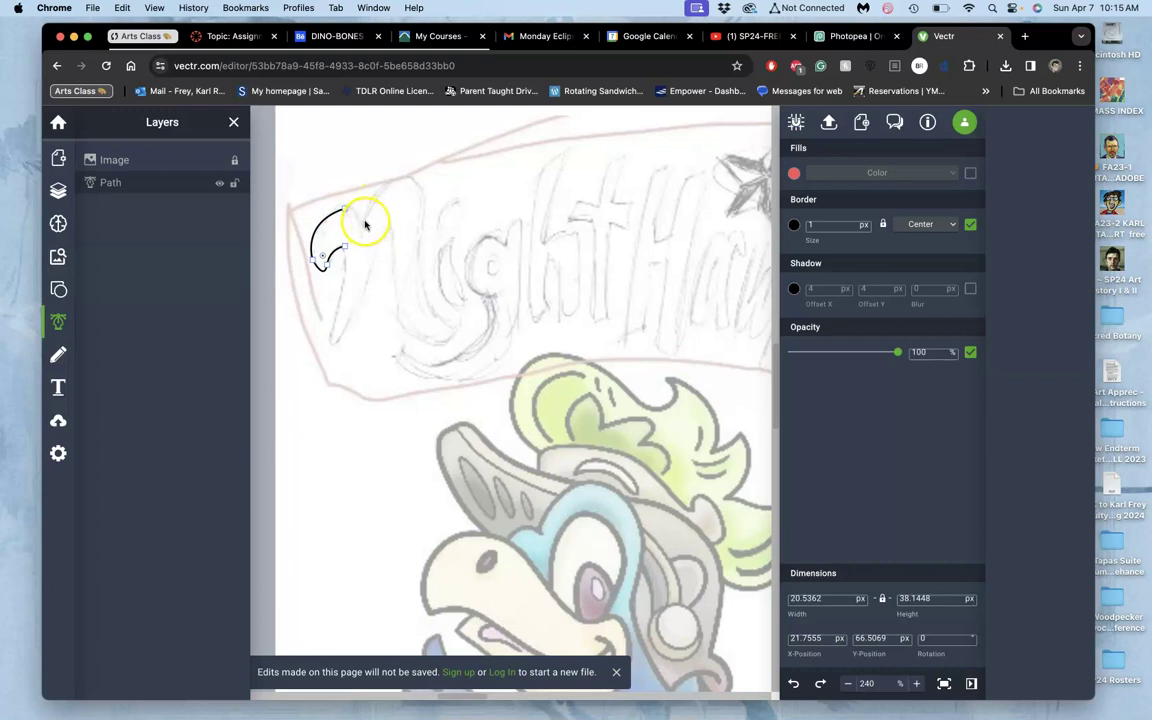
{"action": "left_click_drag", "start_coordinate": [366, 225], "coordinate": [393, 197]}
{"action": "left_click", "coordinate": [405, 177]}
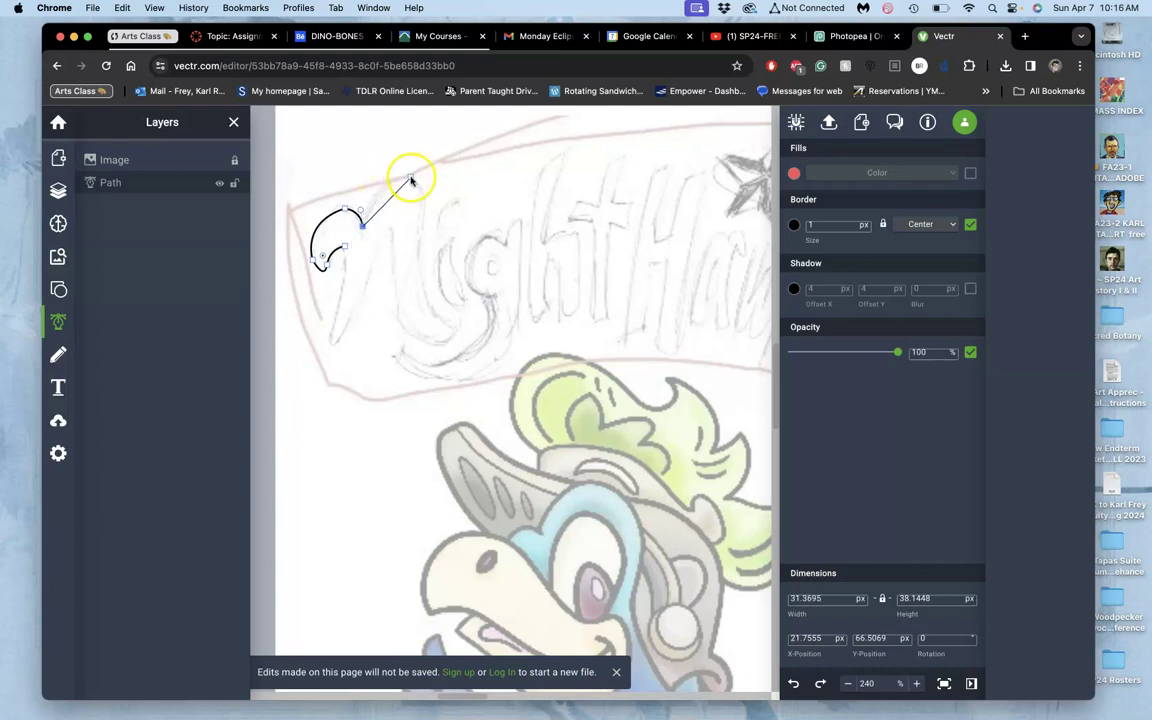
{"action": "left_click_drag", "start_coordinate": [410, 180], "coordinate": [448, 187]}
Continue the path down the right stroke, around the tail, and up the inner edge.
{"action": "scroll", "coordinate": [447, 186], "scroll_direction": "up", "scroll_amount": 5}
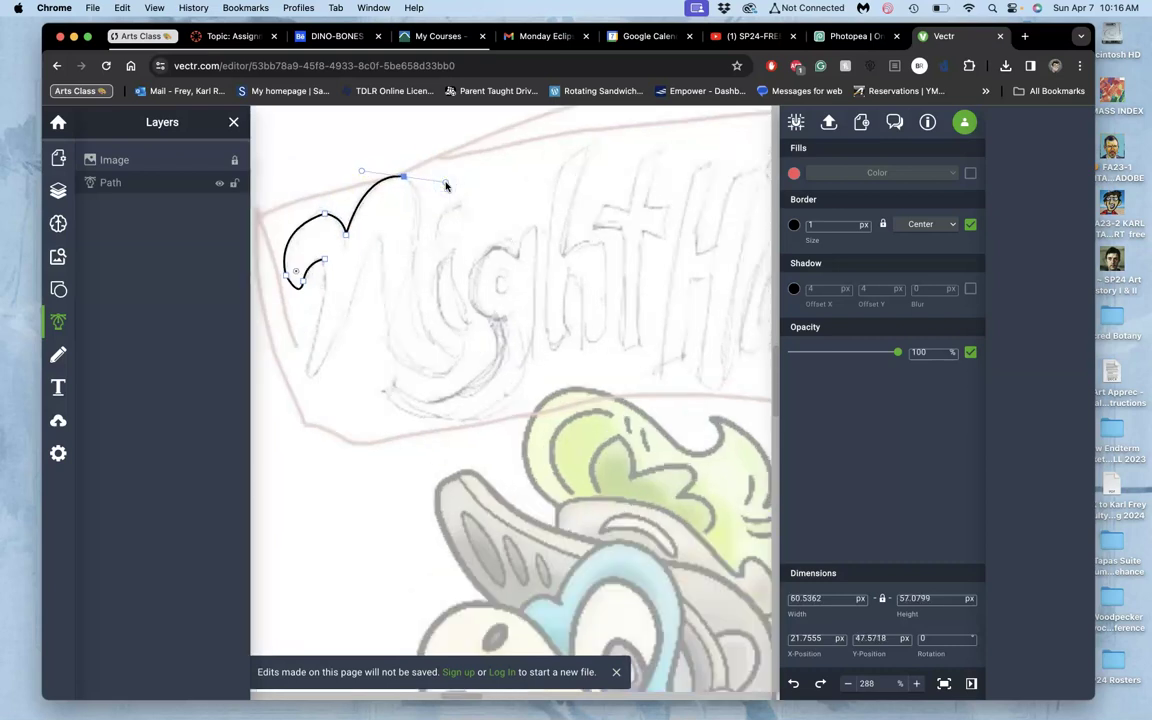
{"action": "scroll", "coordinate": [446, 186], "scroll_direction": "left", "scroll_amount": 3}
{"action": "scroll", "coordinate": [446, 186], "scroll_direction": "up", "scroll_amount": 2}
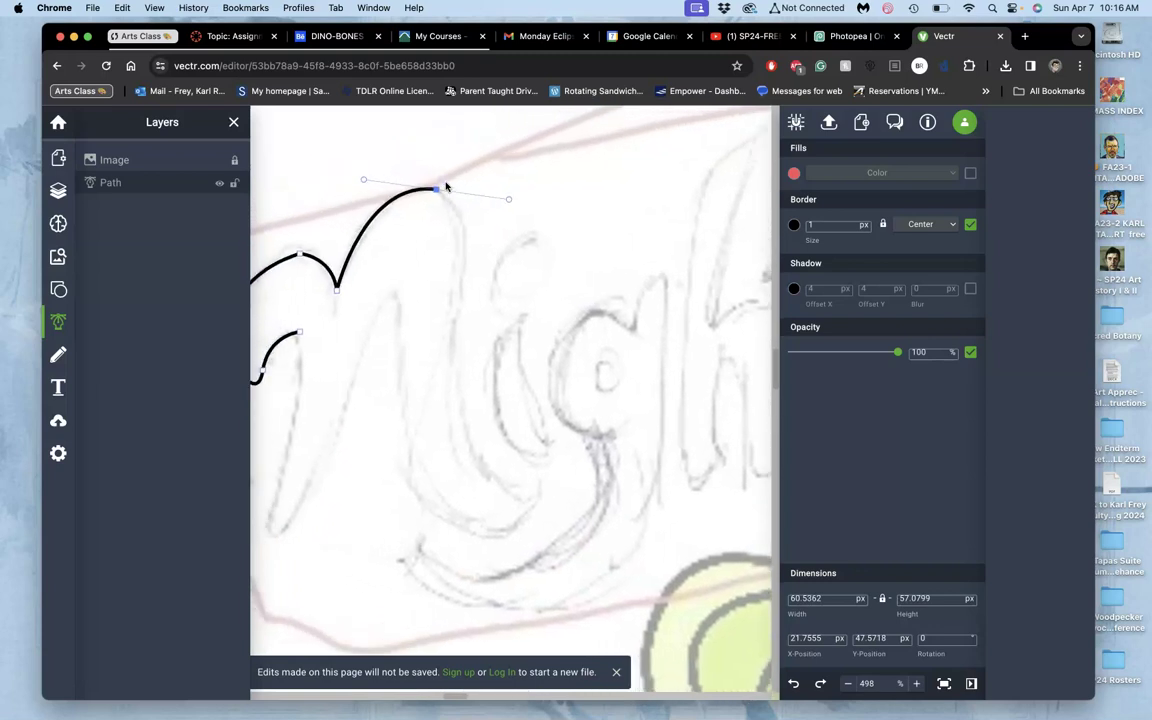
{"action": "left_click", "coordinate": [498, 358]}
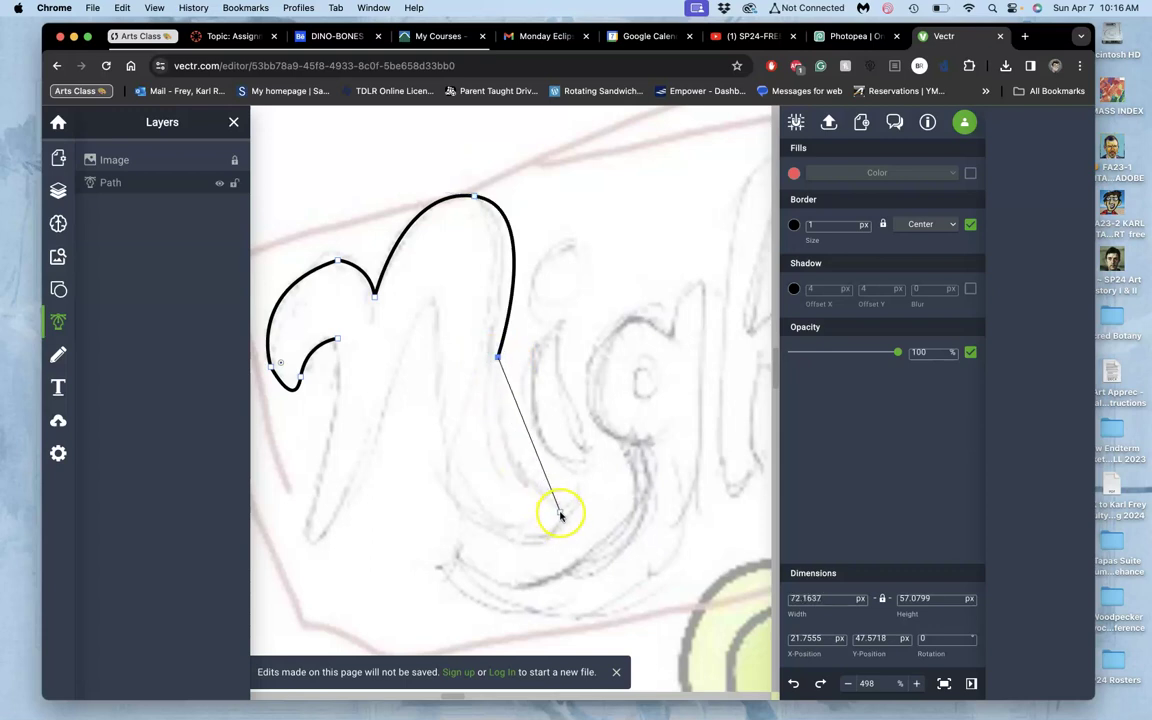
{"action": "left_click_drag", "start_coordinate": [561, 512], "coordinate": [641, 567]}
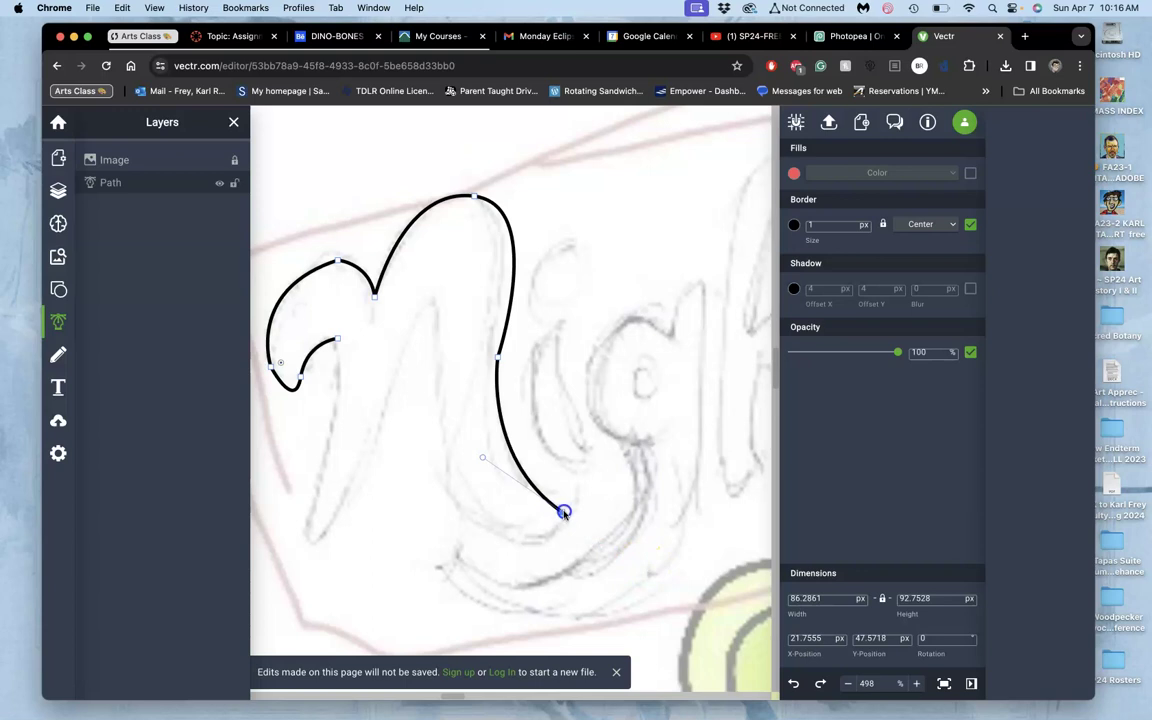
{"action": "left_click_drag", "start_coordinate": [563, 512], "coordinate": [422, 348]}
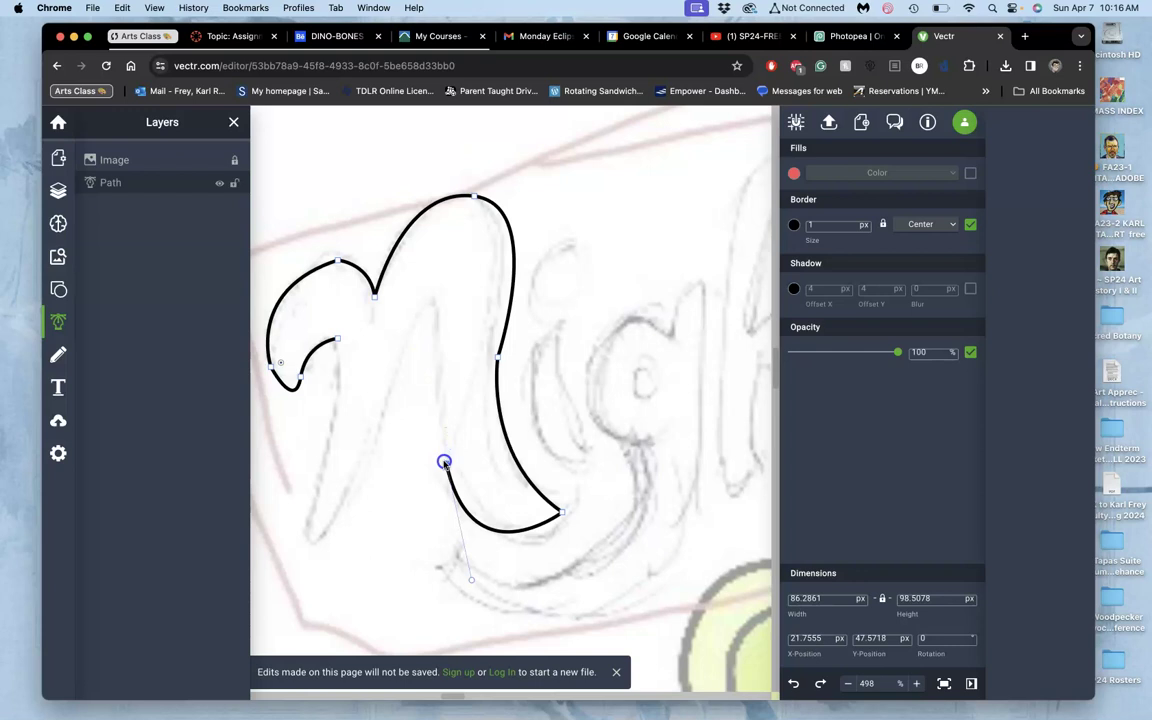
{"action": "mouse_move", "coordinate": [444, 463]}
{"action": "left_mouse_down"}
{"action": "mouse_move", "coordinate": [430, 300]}
{"action": "mouse_move", "coordinate": [410, 347]}
{"action": "mouse_move", "coordinate": [419, 342]}
{"action": "mouse_move", "coordinate": [432, 378]}
{"action": "mouse_move", "coordinate": [447, 365]}
{"action": "mouse_move", "coordinate": [452, 380]}
{"action": "mouse_move", "coordinate": [435, 312]}
{"action": "left_mouse_up"}
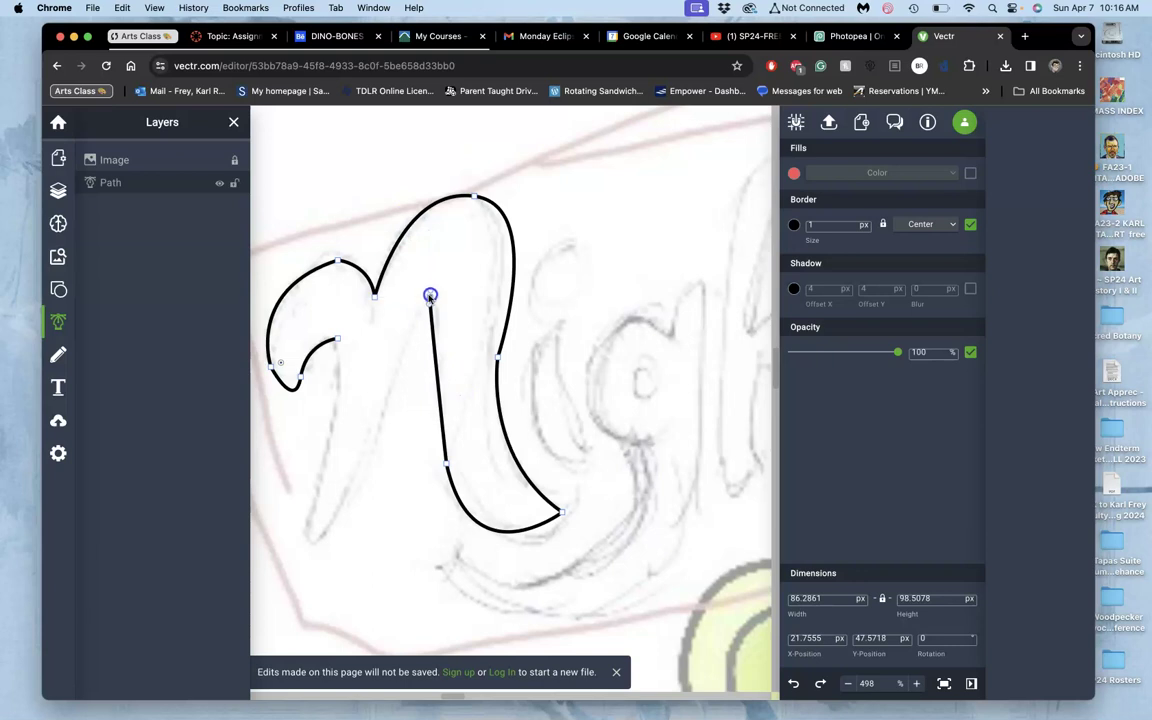
{"action": "mouse_move", "coordinate": [430, 296]}
{"action": "left_mouse_down"}
{"action": "mouse_move", "coordinate": [450, 368]}
{"action": "mouse_move", "coordinate": [446, 462]}
{"action": "left_mouse_up"}
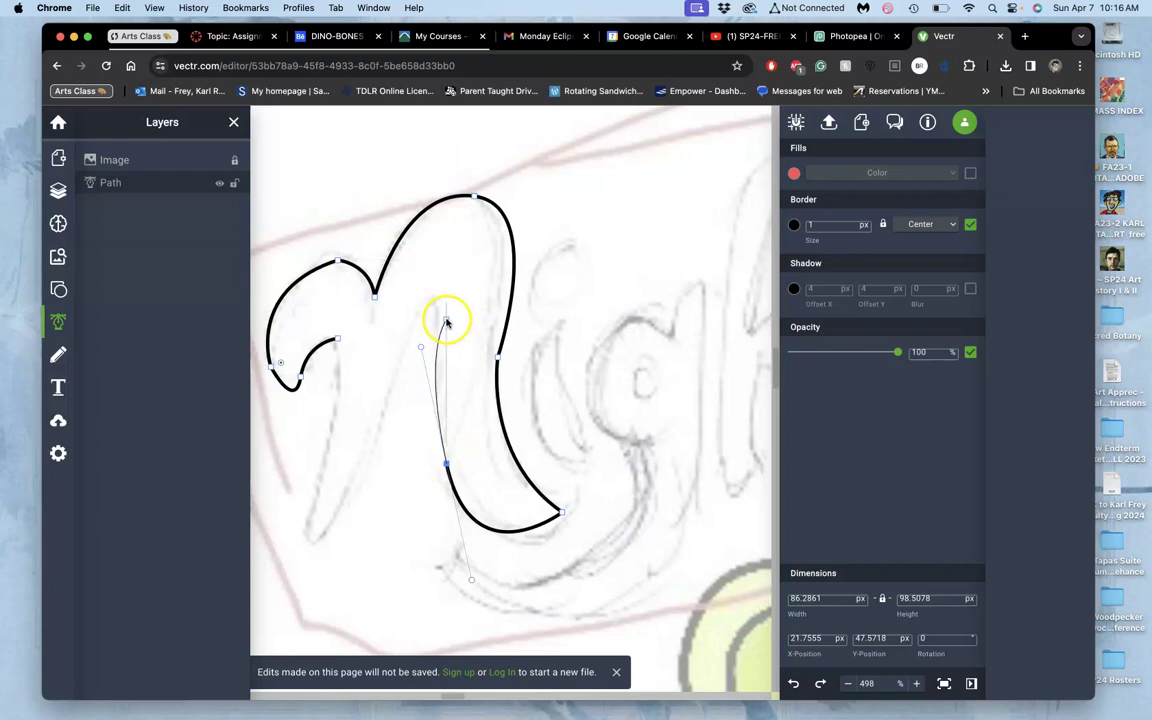
{"action": "left_click", "coordinate": [445, 320]}
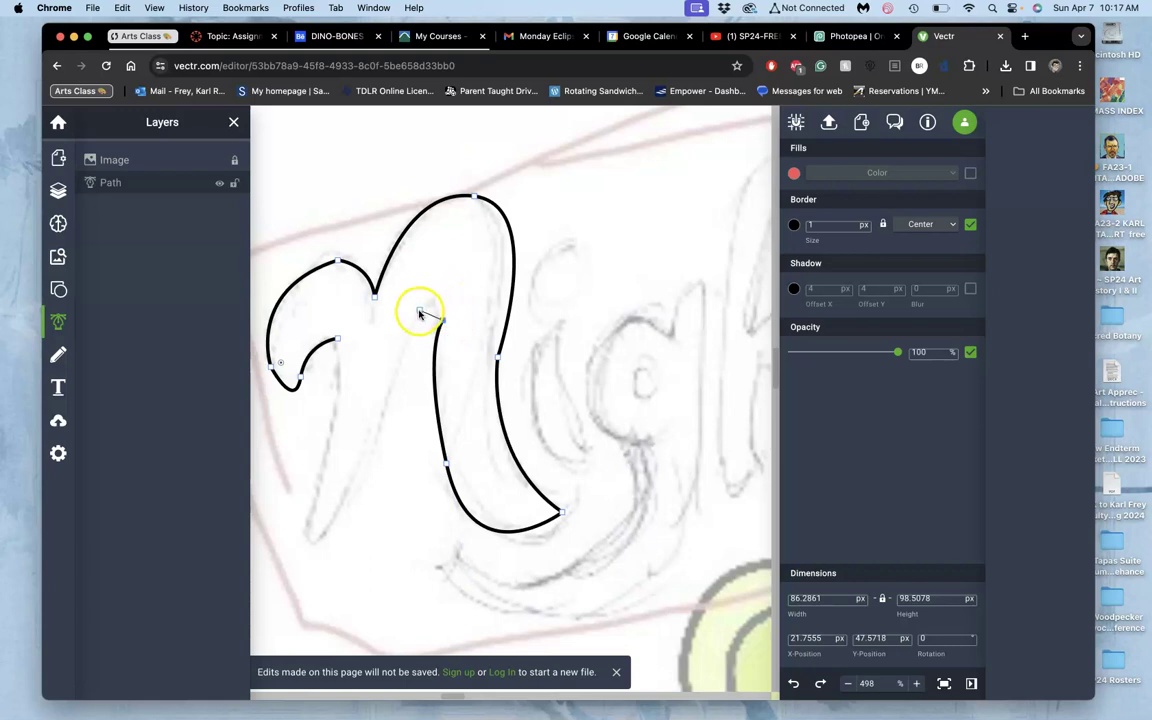
{"action": "left_click_drag", "start_coordinate": [403, 350], "coordinate": [377, 356]}
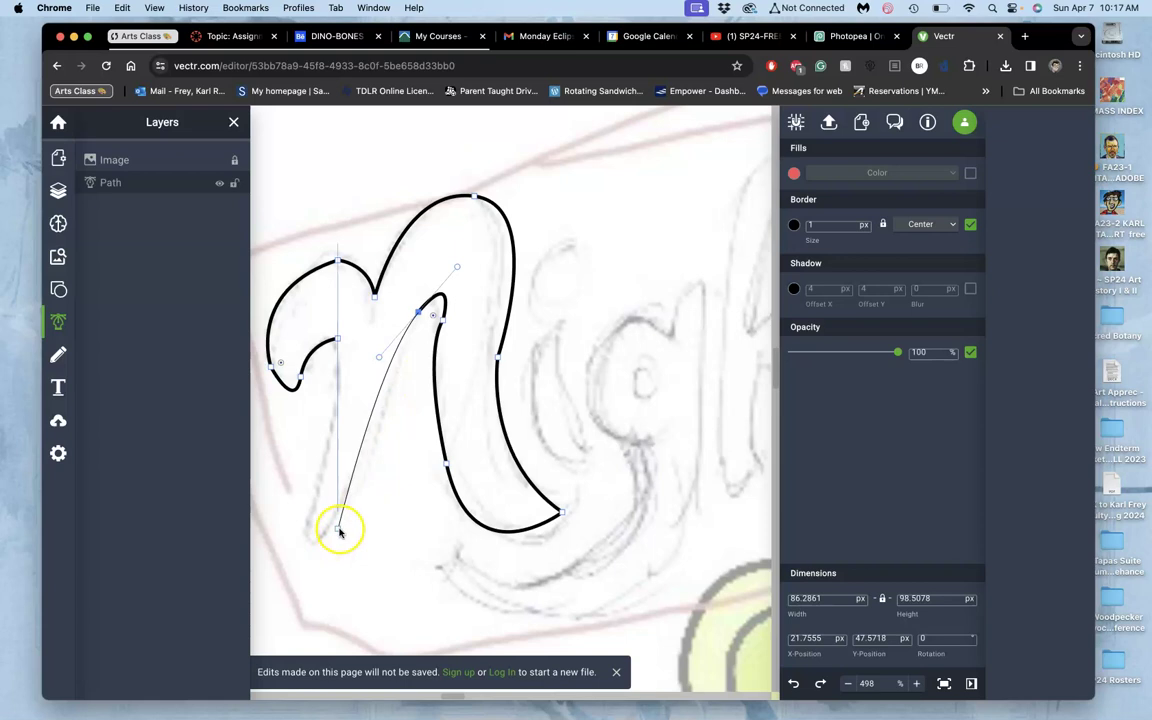
Trace down the left stroke and back to the hook, closing the N outline, then exit point editing.
{"action": "left_click", "coordinate": [340, 530]}
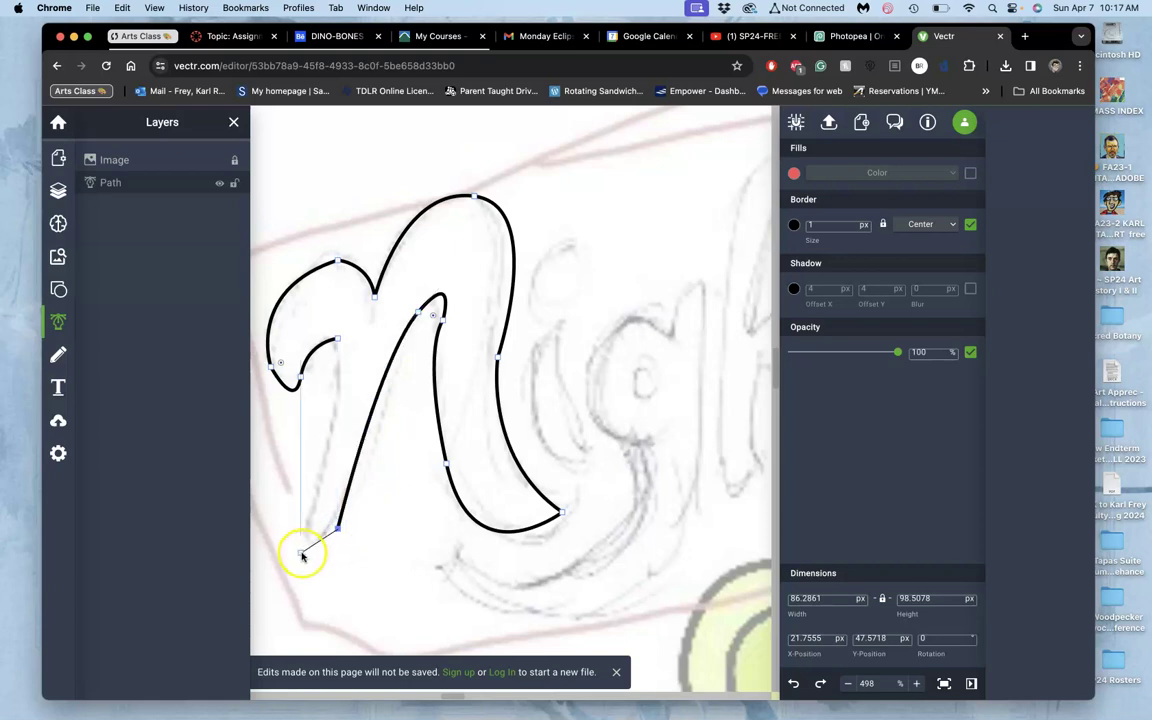
{"action": "left_click_drag", "start_coordinate": [300, 555], "coordinate": [281, 519]}
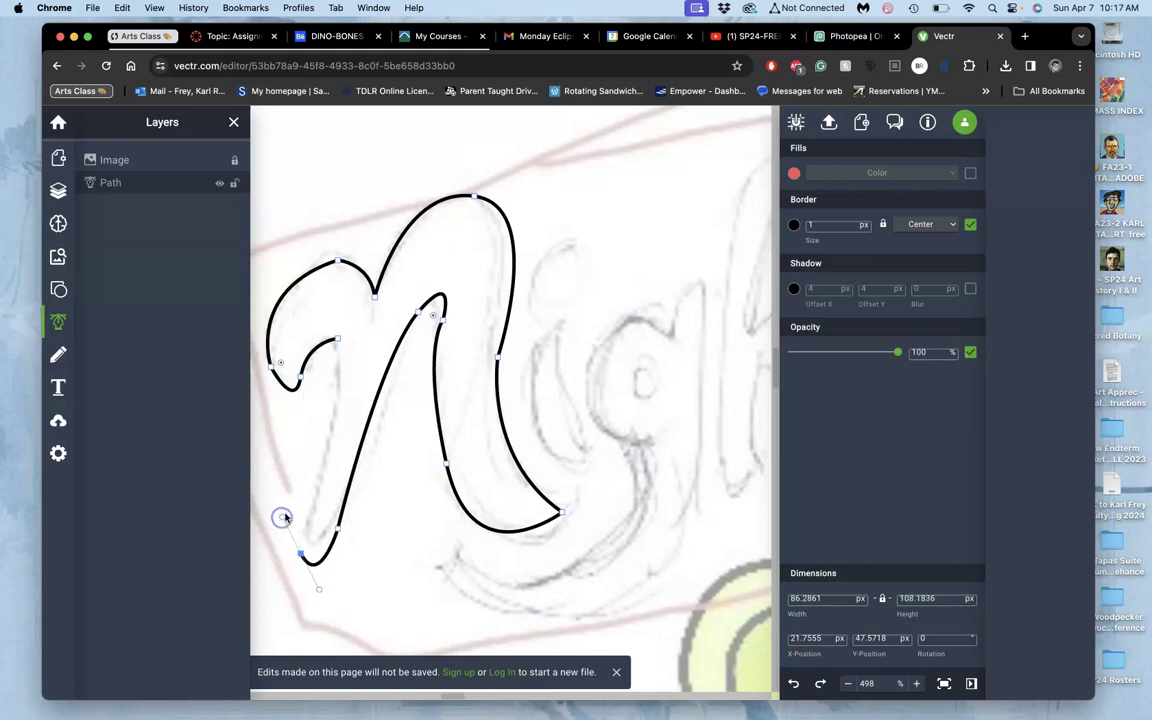
{"action": "left_click", "coordinate": [320, 466]}
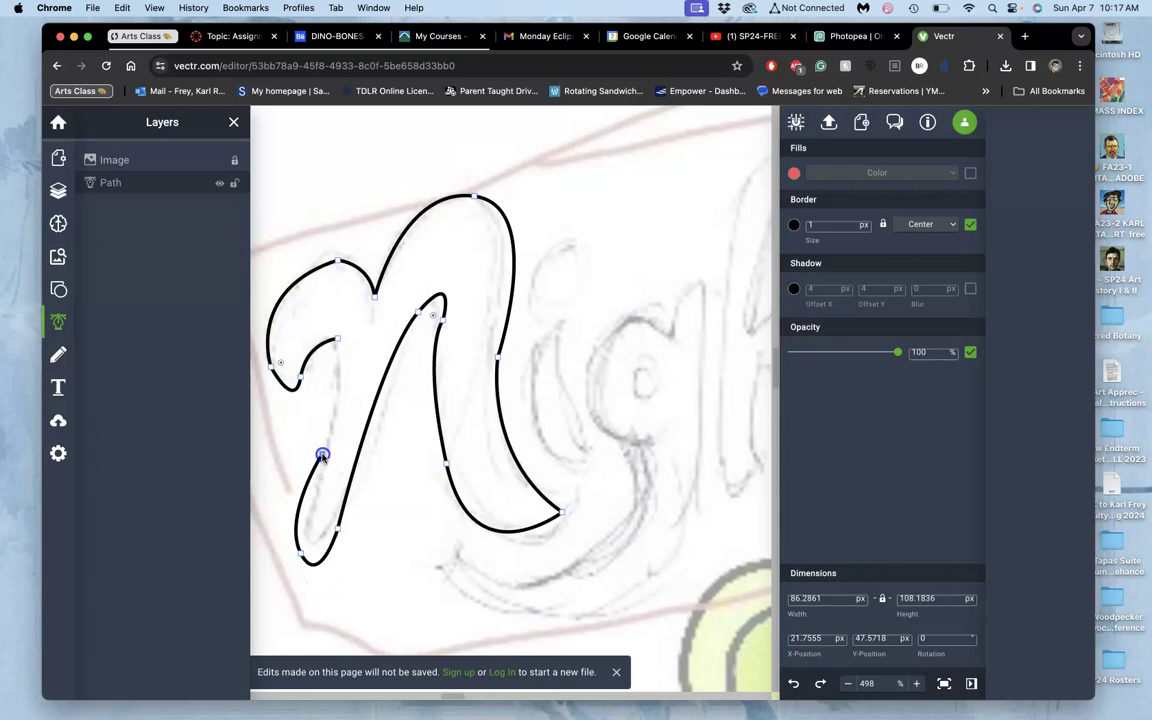
{"action": "left_click_drag", "start_coordinate": [322, 456], "coordinate": [346, 357]}
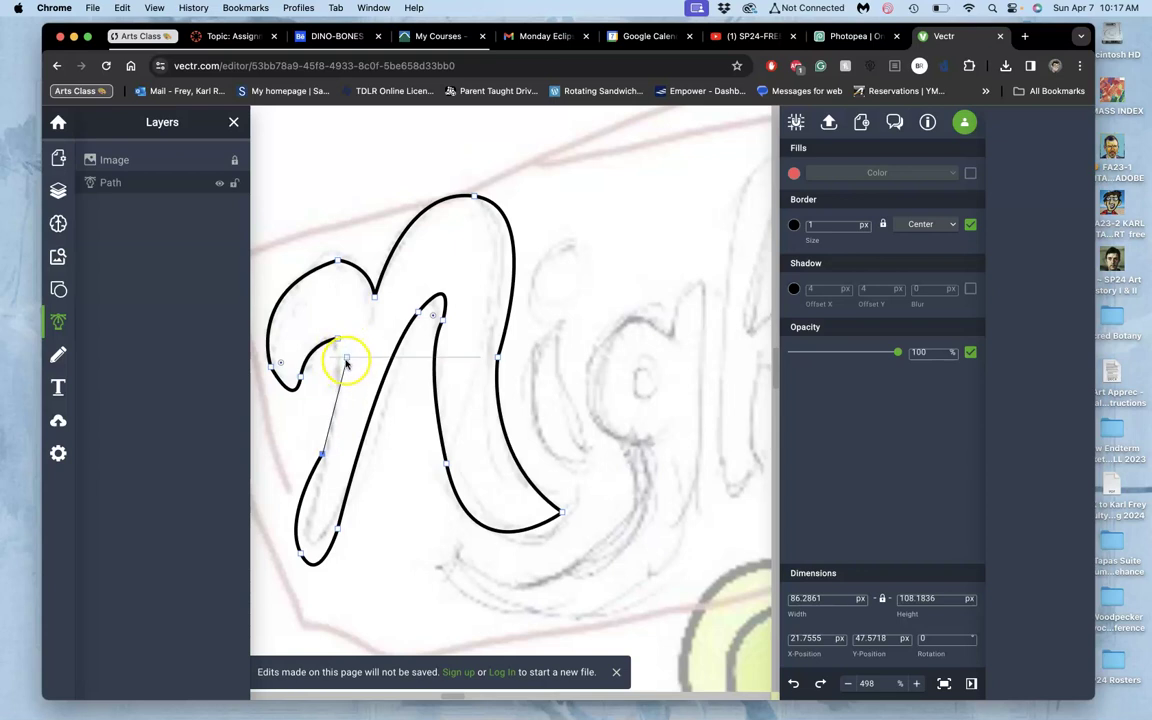
{"action": "left_click_drag", "start_coordinate": [346, 357], "coordinate": [337, 324]}
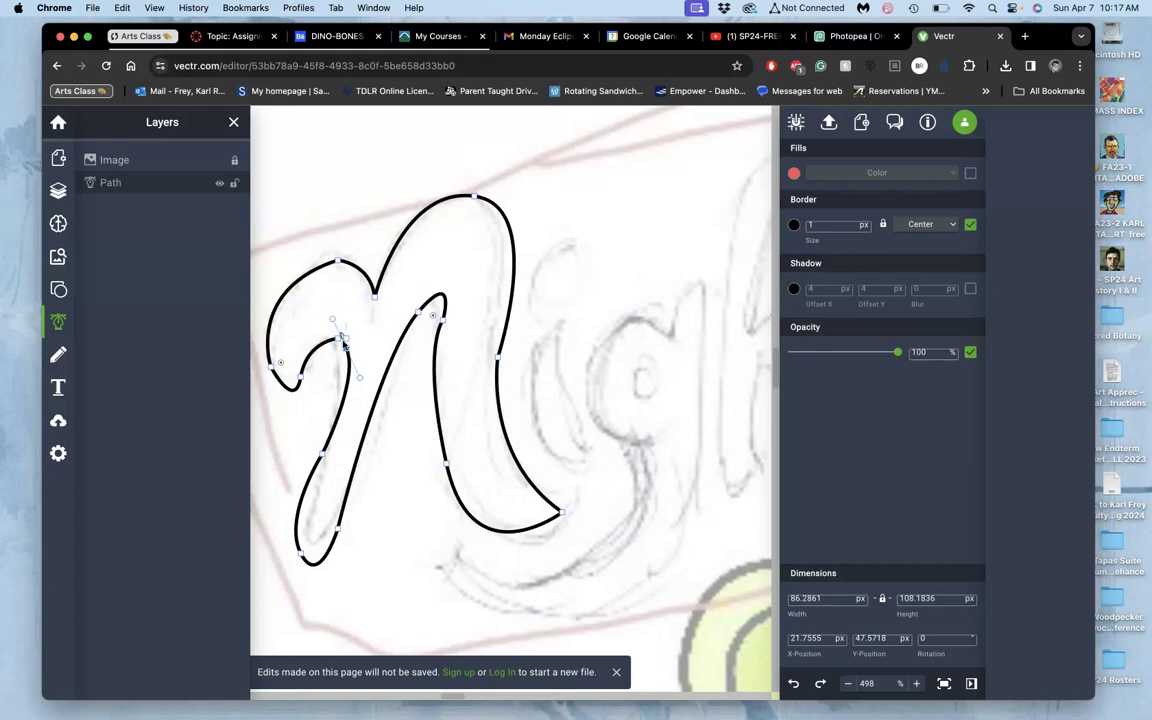
{"action": "key", "text": "Escape"}
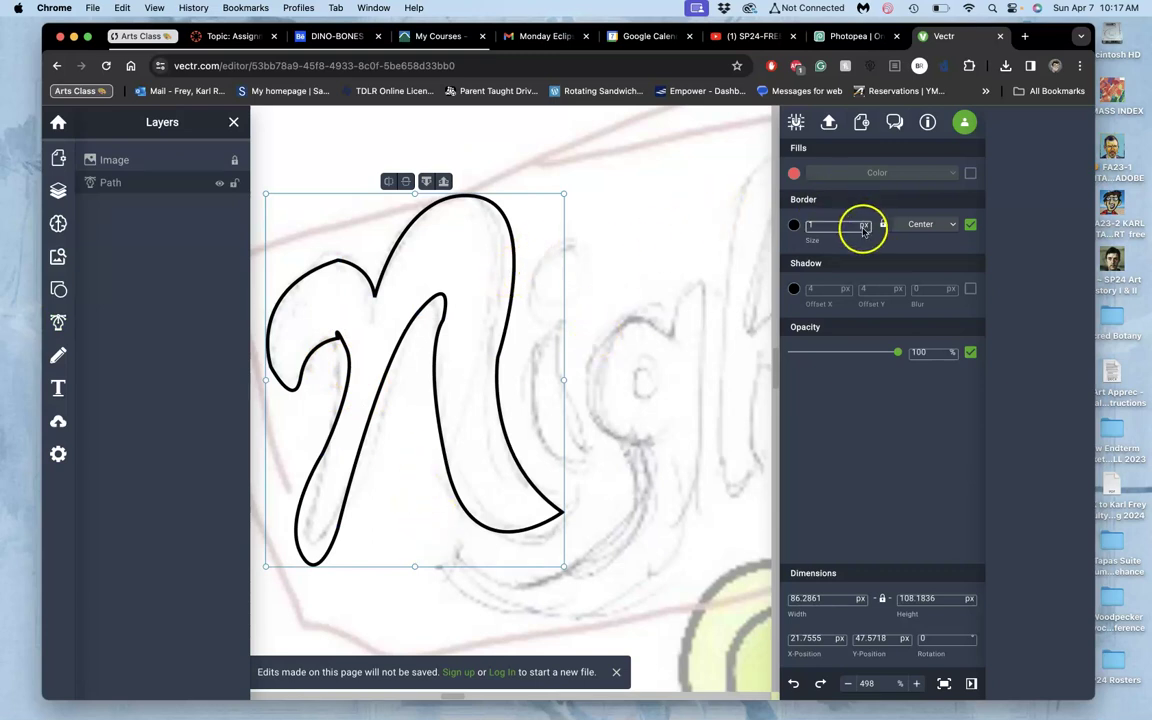
Turn off the traced N's border and give it a solid black fill.
{"action": "left_click", "coordinate": [830, 227]}
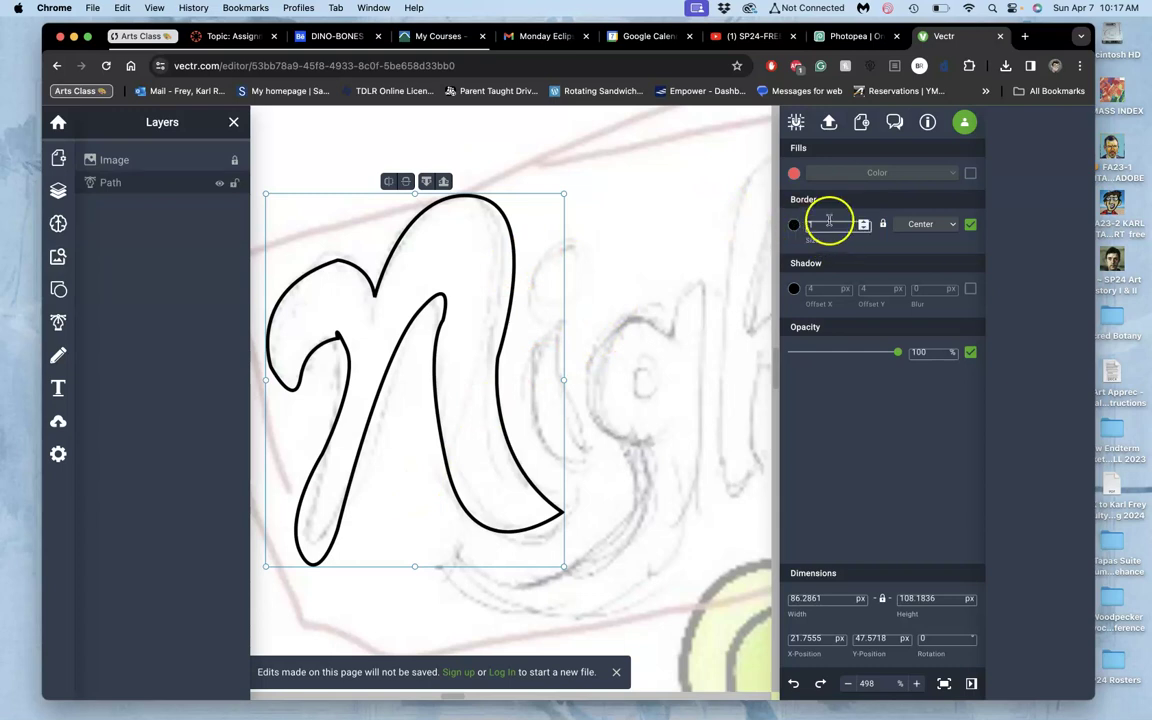
{"action": "left_click", "coordinate": [822, 226]}
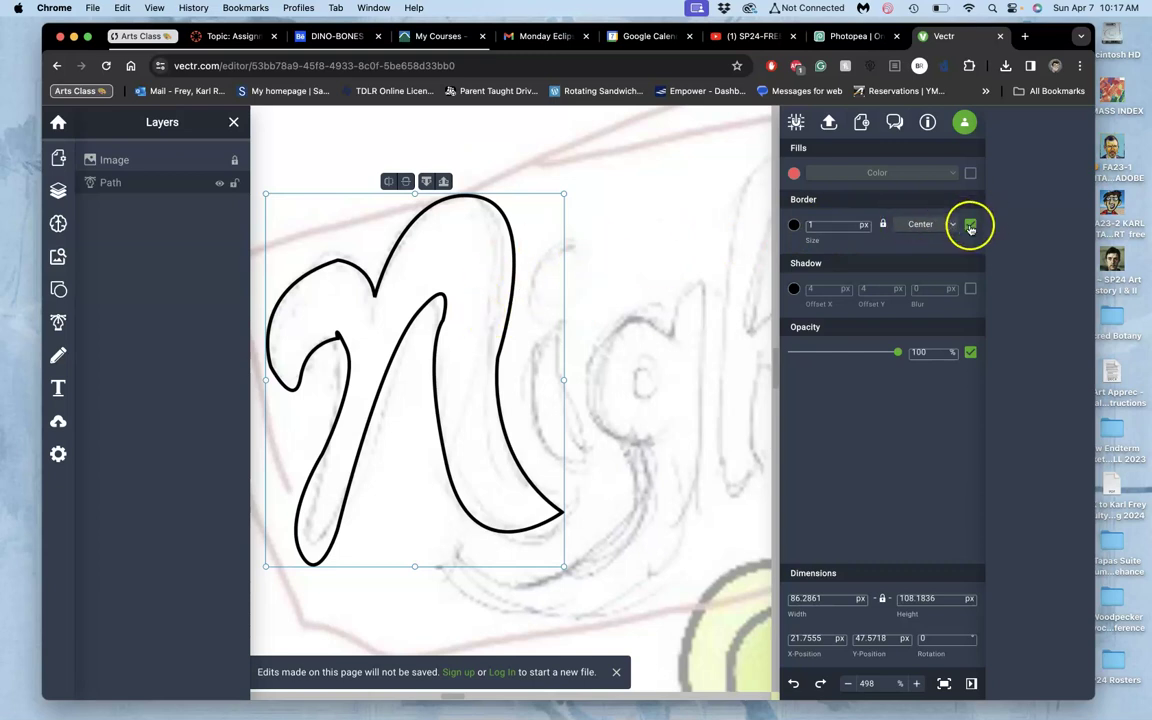
{"action": "left_click", "coordinate": [970, 227]}
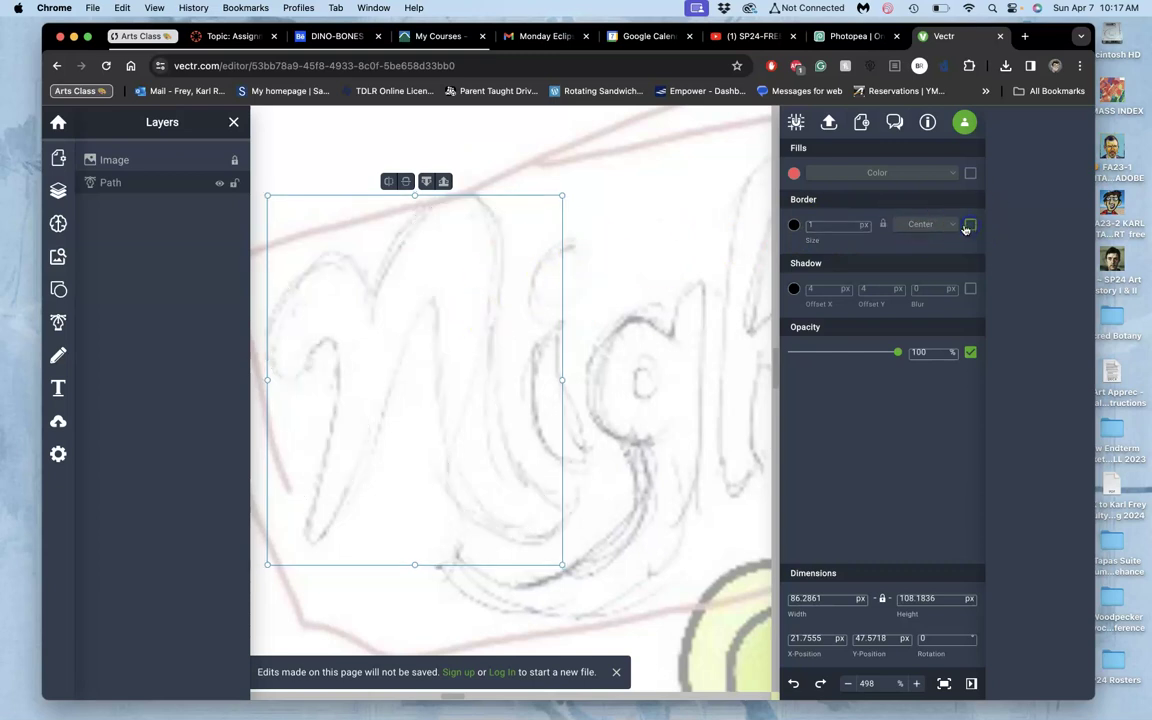
{"action": "left_click", "coordinate": [970, 175]}
{"action": "left_click", "coordinate": [794, 174]}
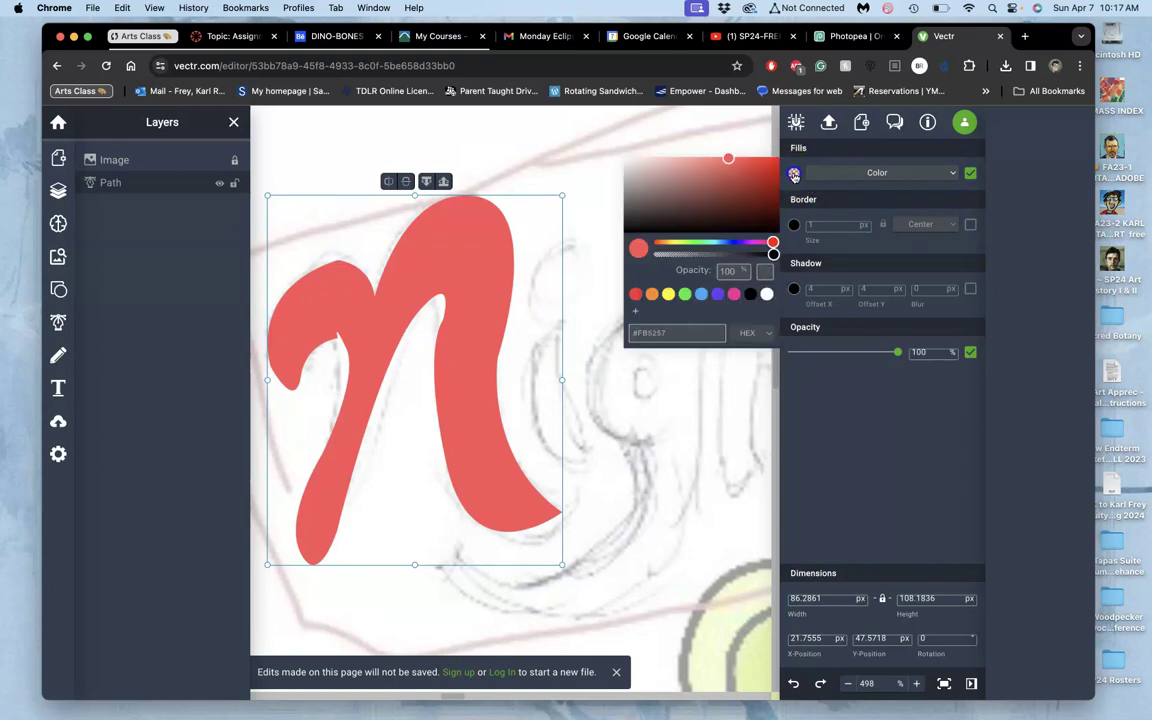
{"action": "left_click", "coordinate": [750, 294]}
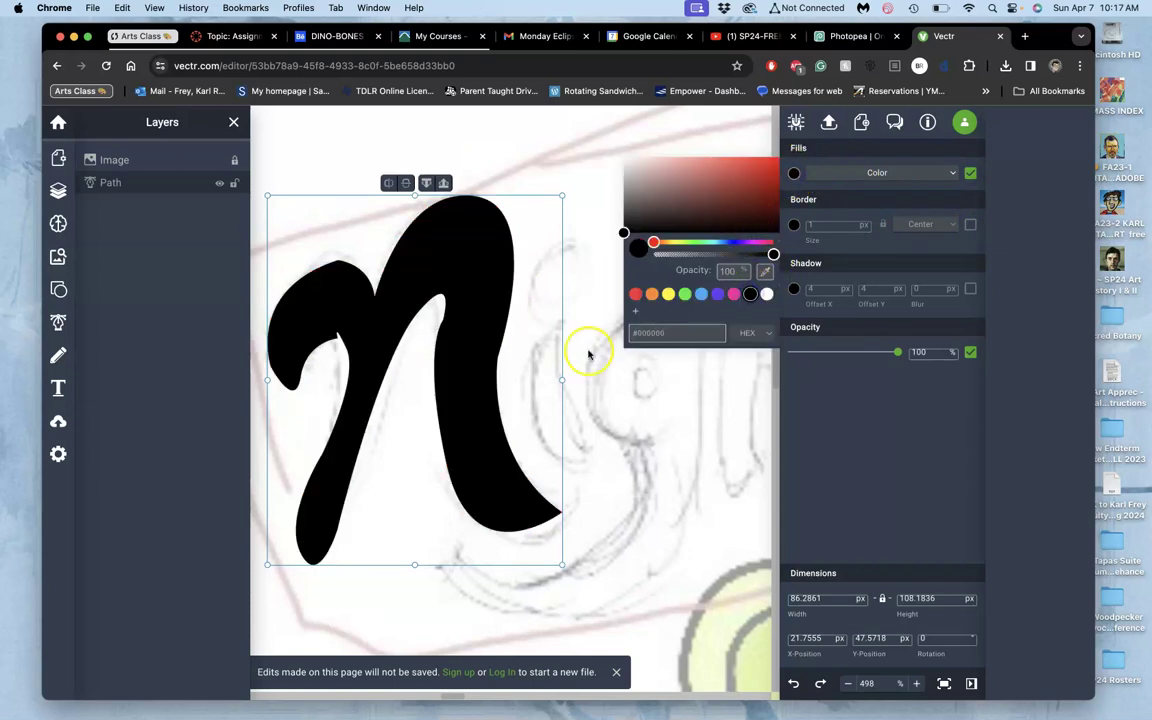
{"action": "scroll", "coordinate": [535, 365], "scroll_direction": "up", "scroll_amount": 5}
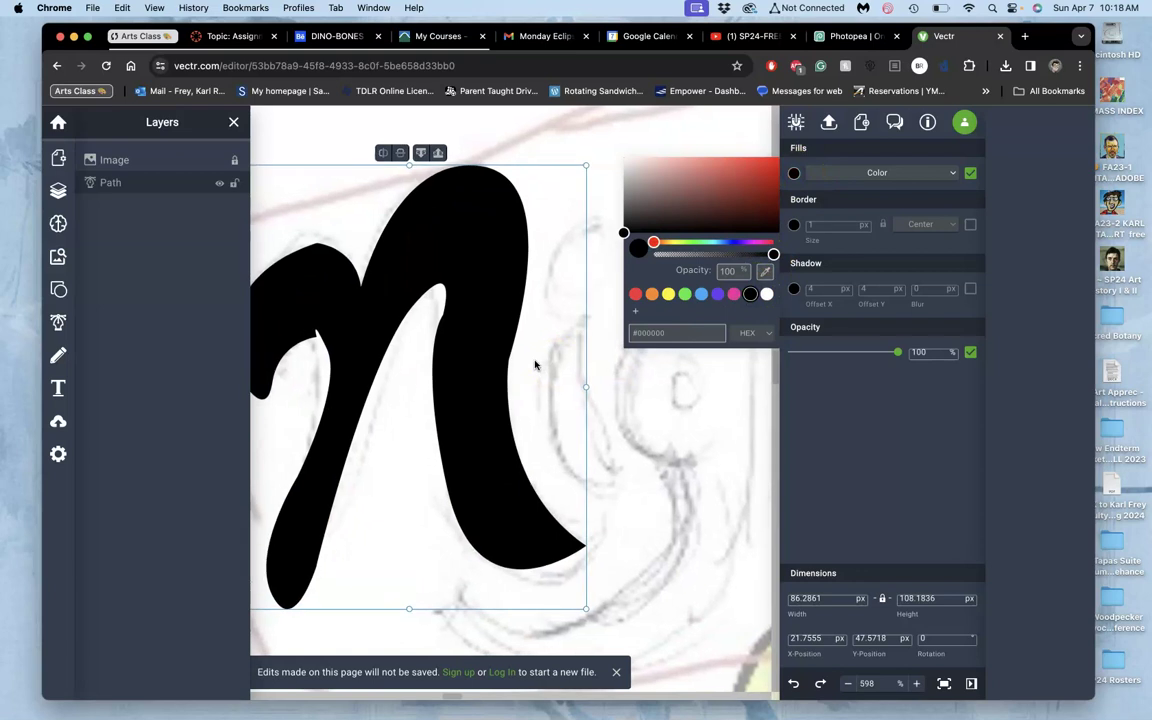
Reshape the left hook's inner curve, then widen the browser and make it fill the screen.
{"action": "scroll", "coordinate": [535, 365], "scroll_direction": "left", "scroll_amount": 3}
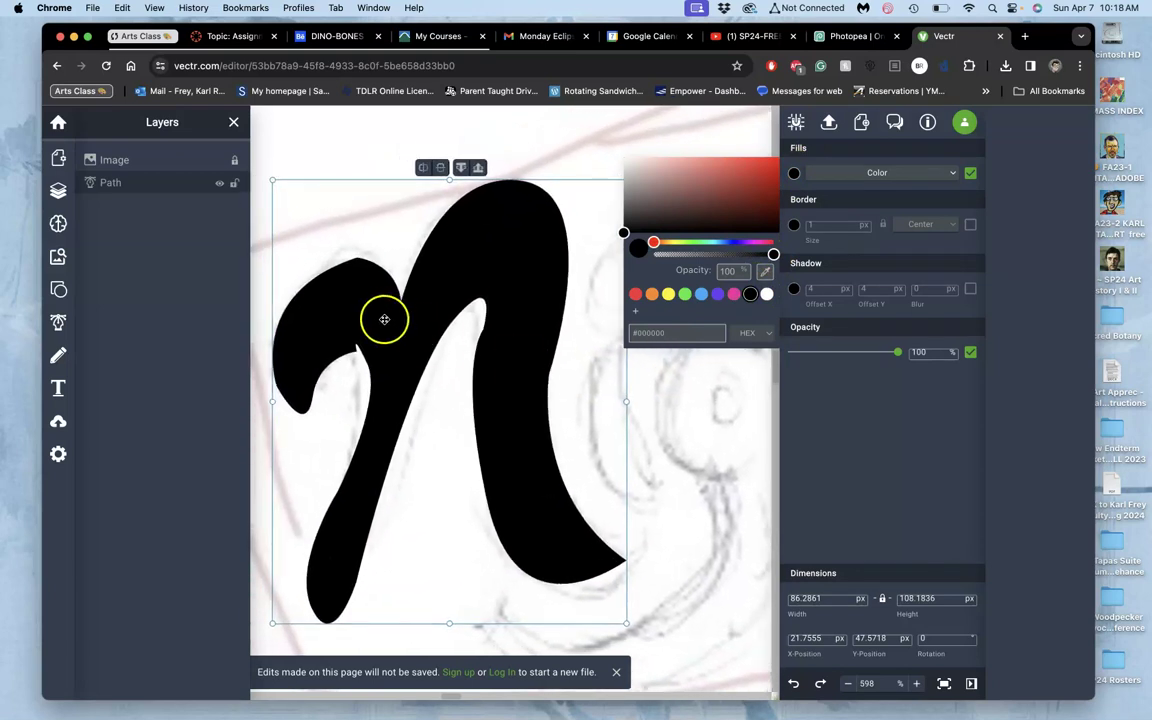
{"action": "left_click_drag", "start_coordinate": [326, 360], "coordinate": [369, 353]}
{"action": "scroll", "coordinate": [367, 357], "scroll_direction": "up", "scroll_amount": 5}
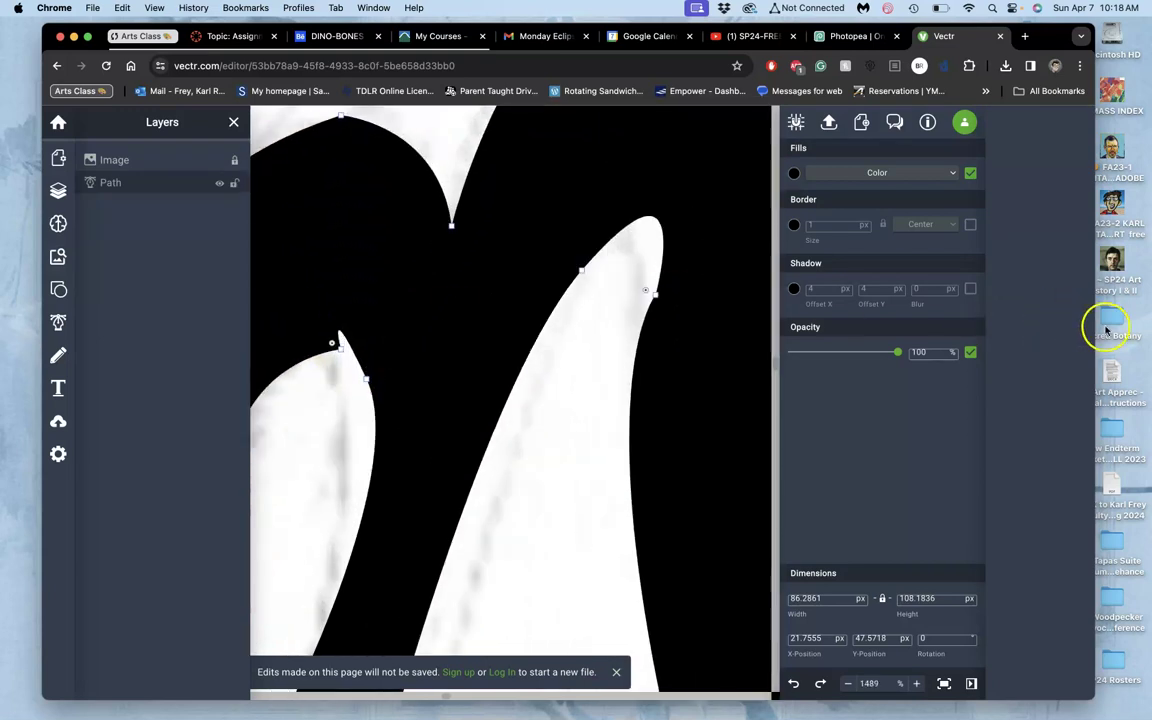
{"action": "left_click_drag", "start_coordinate": [1094, 331], "coordinate": [1148, 340]}
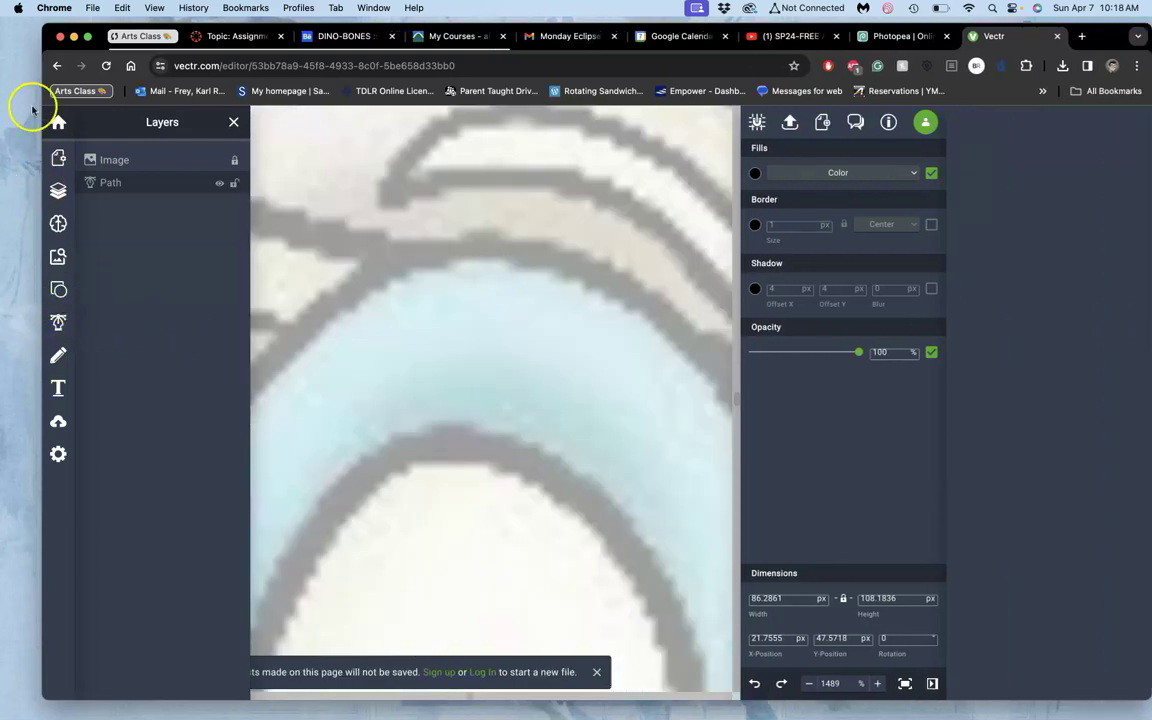
{"action": "left_click", "coordinate": [86, 37]}
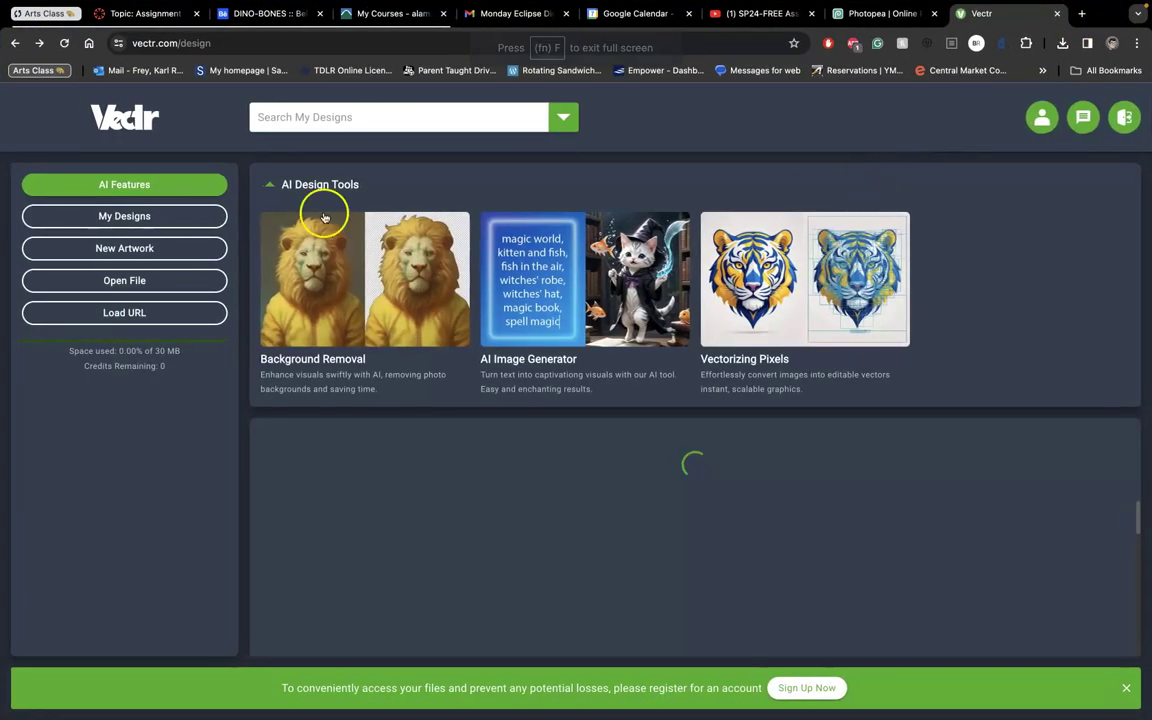
{"action": "left_click", "coordinate": [15, 43]}
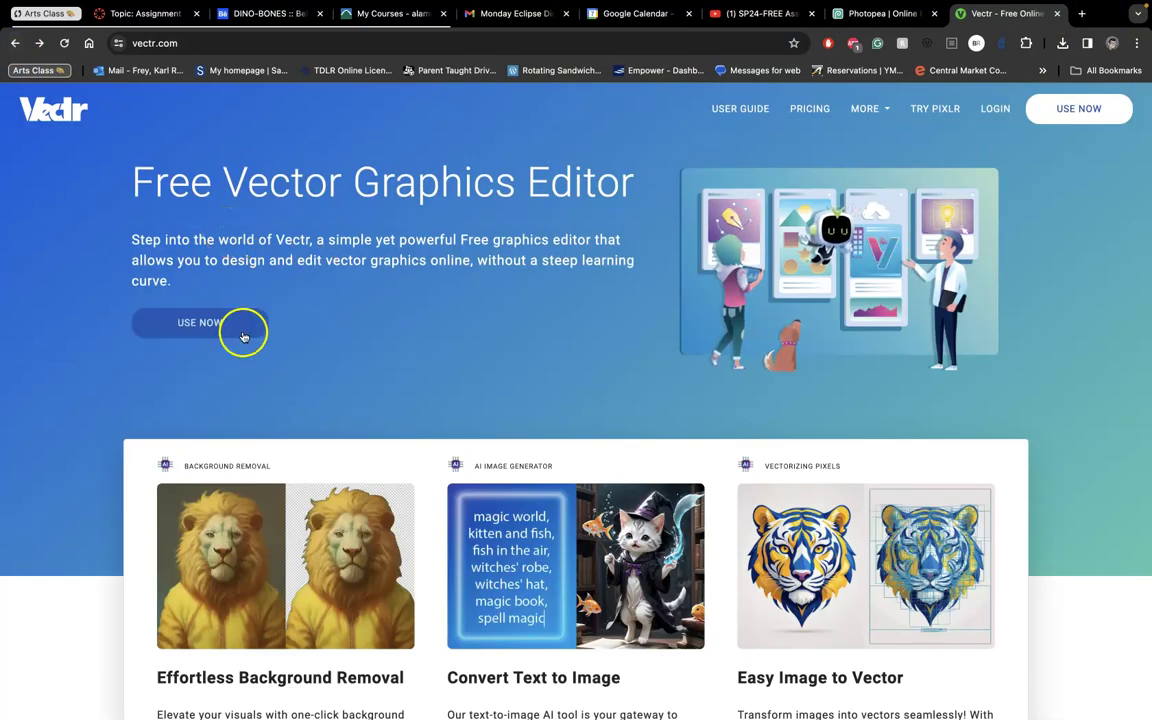
{"action": "left_click", "coordinate": [239, 323]}
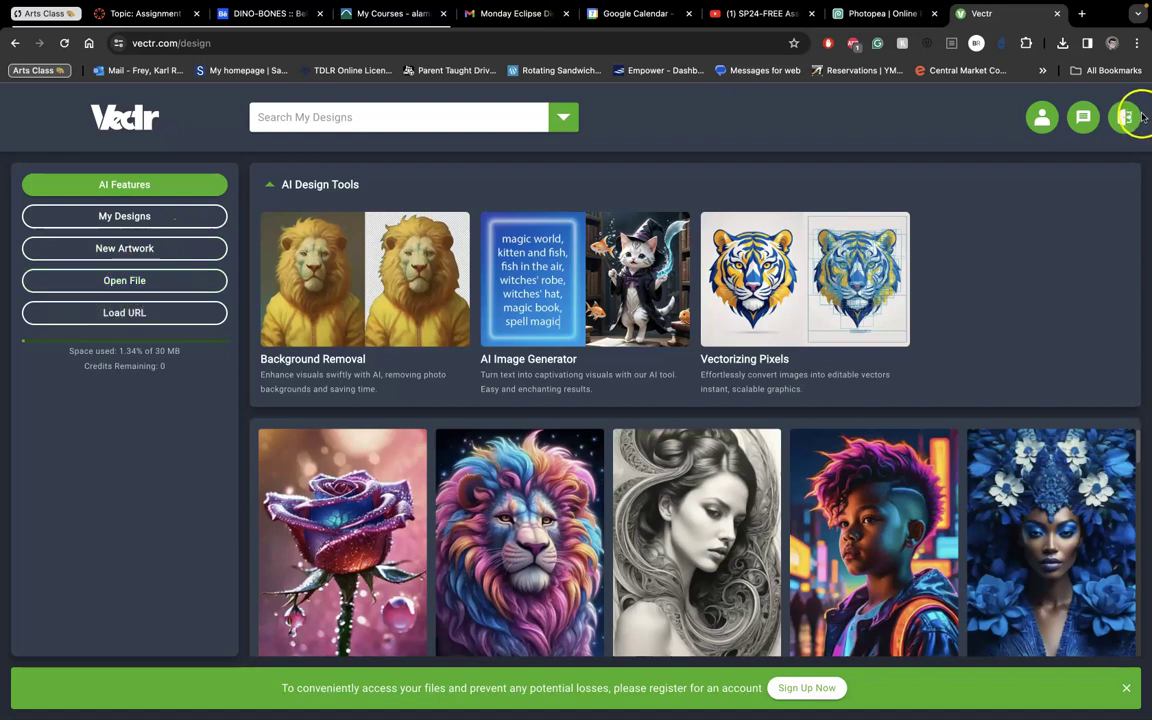
{"action": "scroll", "coordinate": [370, 190], "scroll_direction": "up", "scroll_amount": 1}
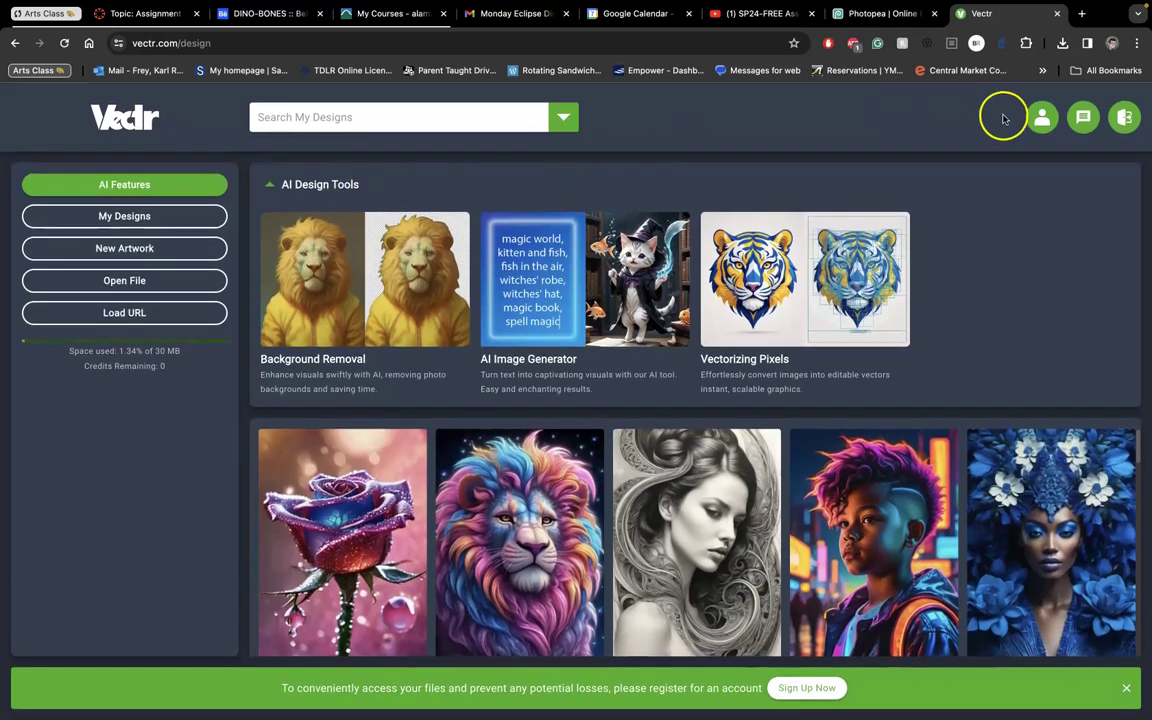
{"action": "left_click", "coordinate": [1040, 120]}
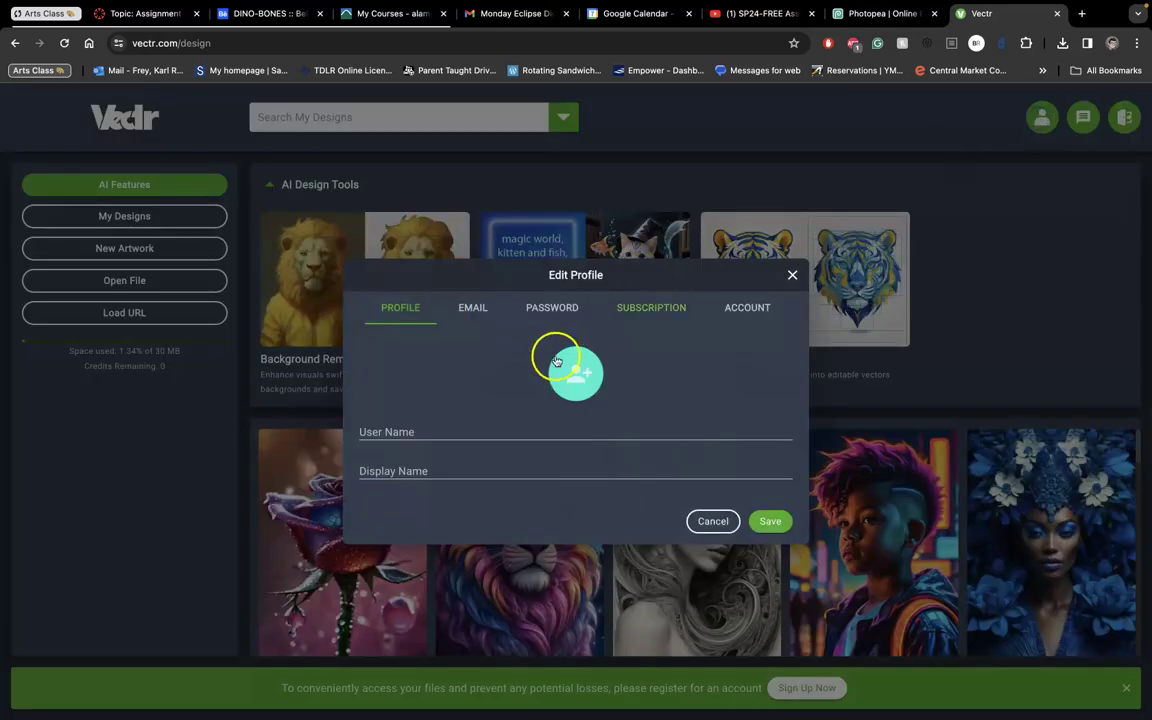
{"action": "left_click", "coordinate": [713, 521]}
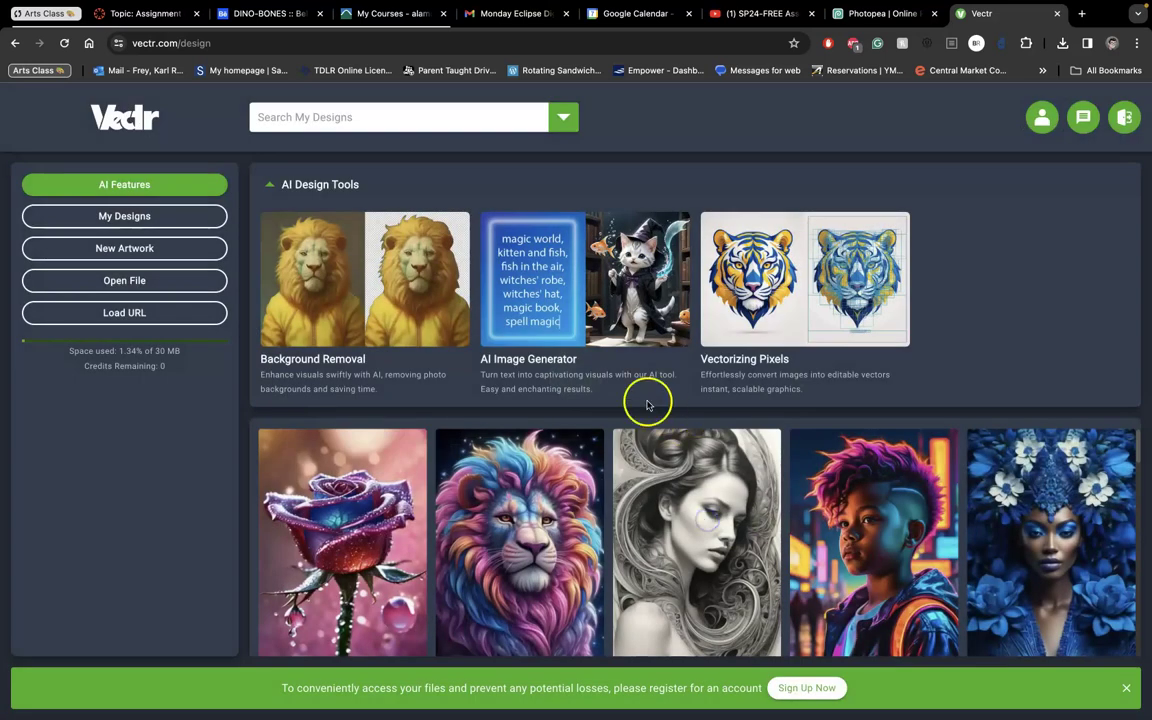
{"action": "left_click", "coordinate": [1041, 117]}
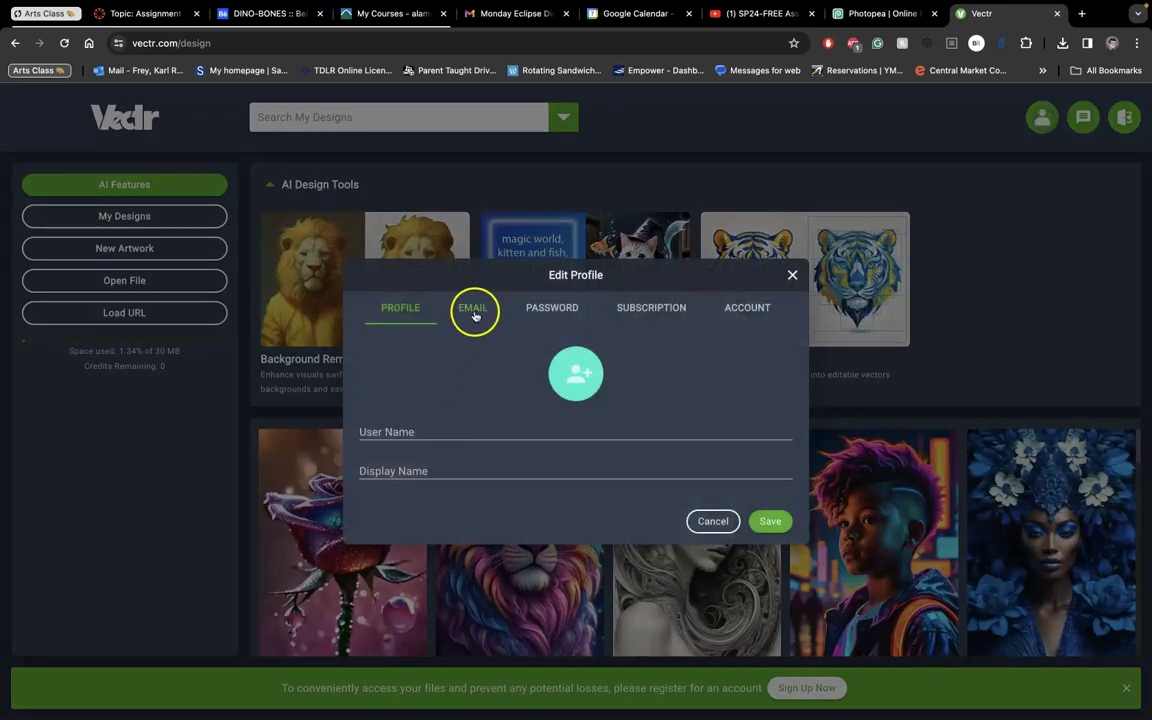
{"action": "left_click", "coordinate": [384, 430]}
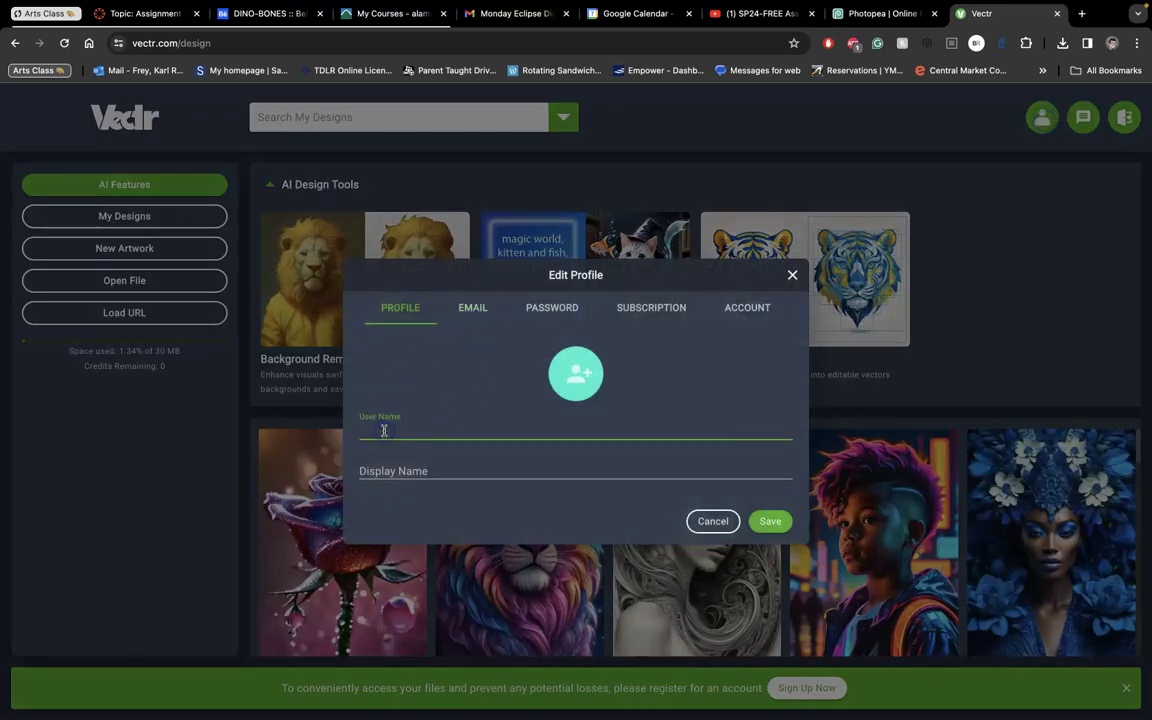
{"action": "left_click", "coordinate": [478, 313]}
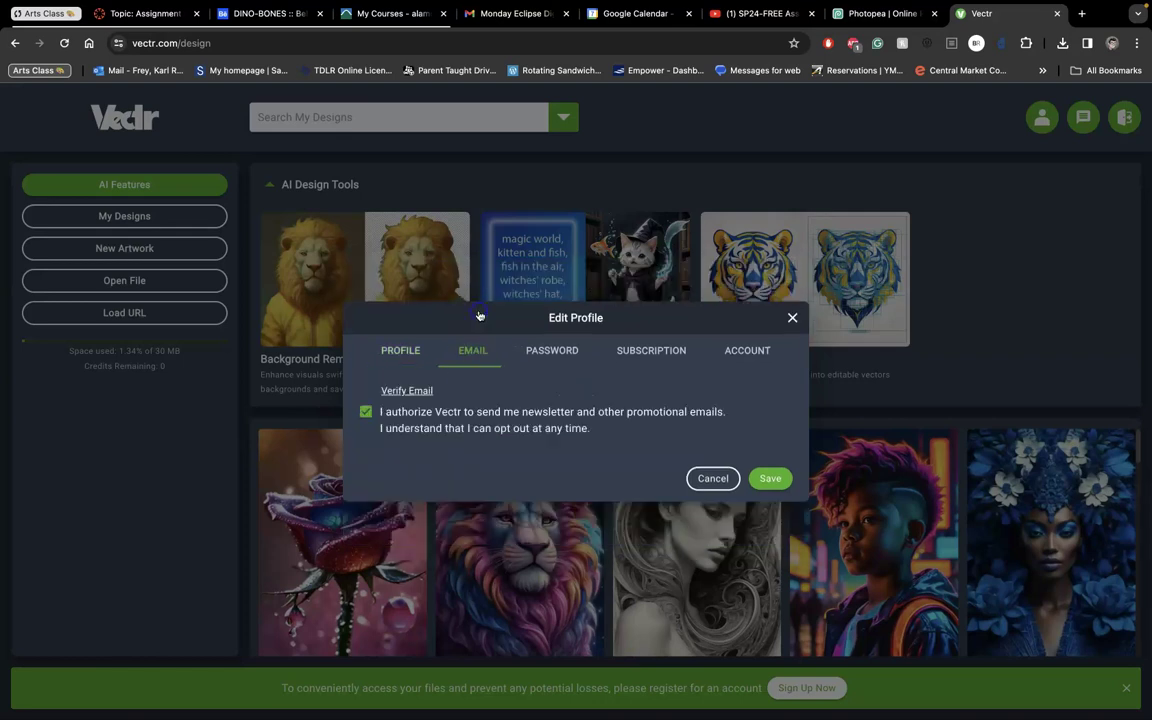
{"action": "left_click", "coordinate": [768, 479]}
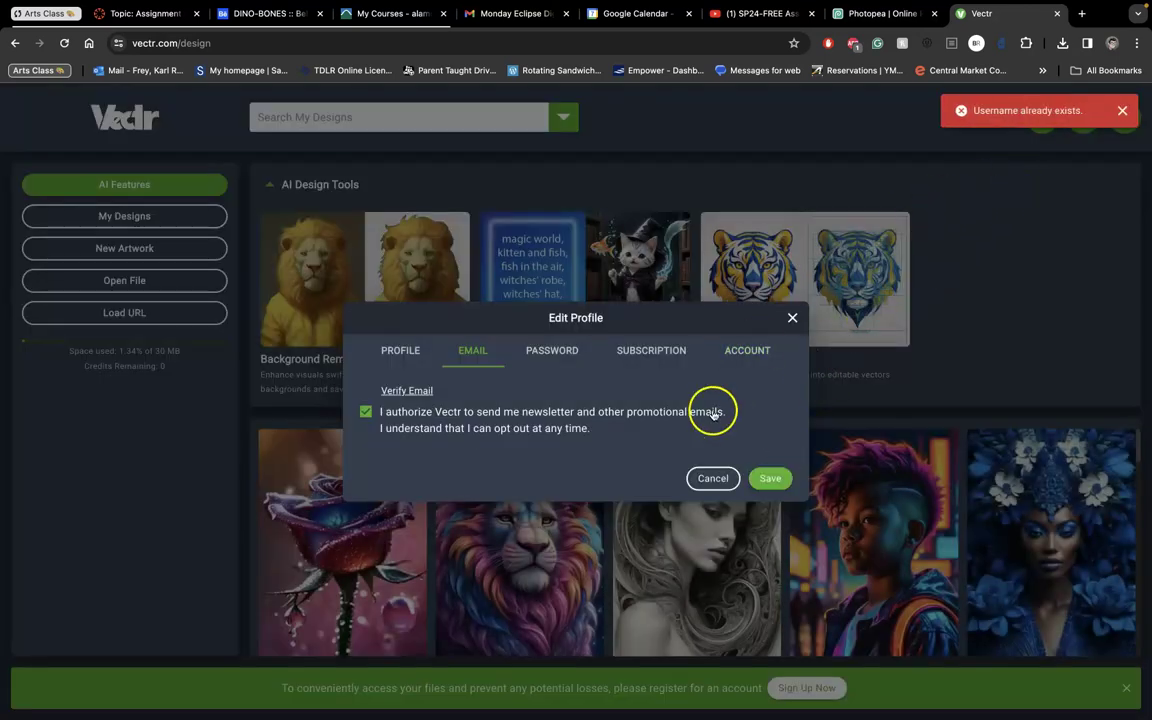
{"action": "left_click", "coordinate": [714, 477]}
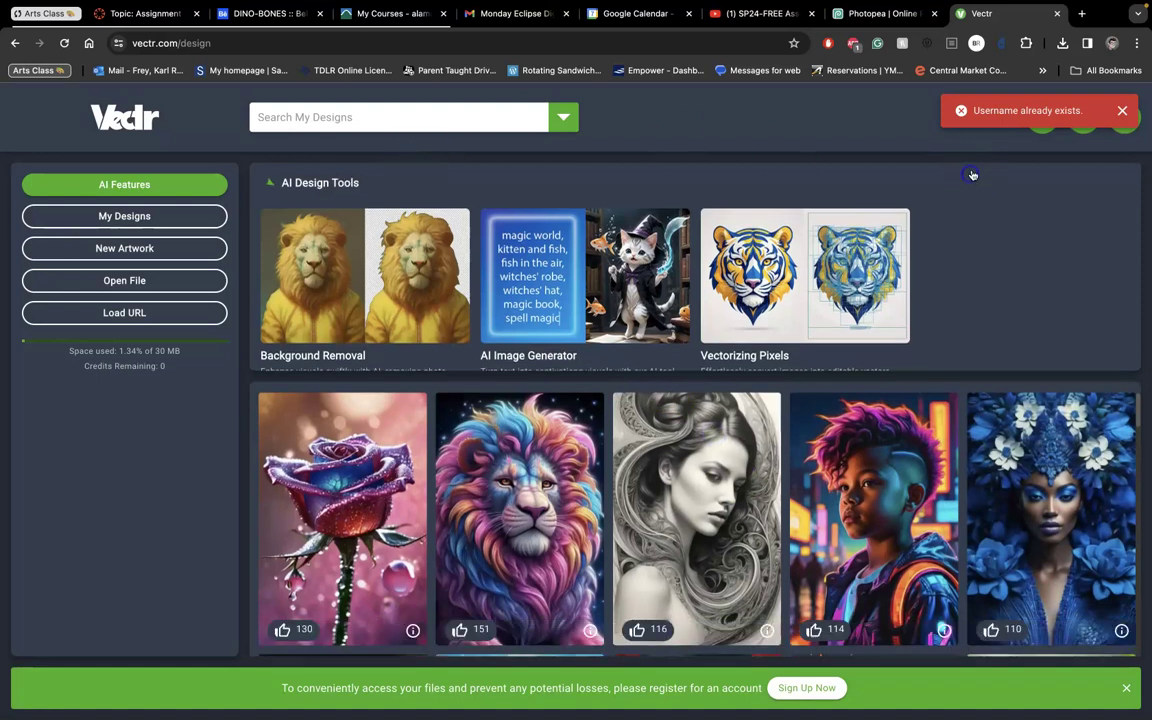
{"action": "left_click", "coordinate": [972, 175]}
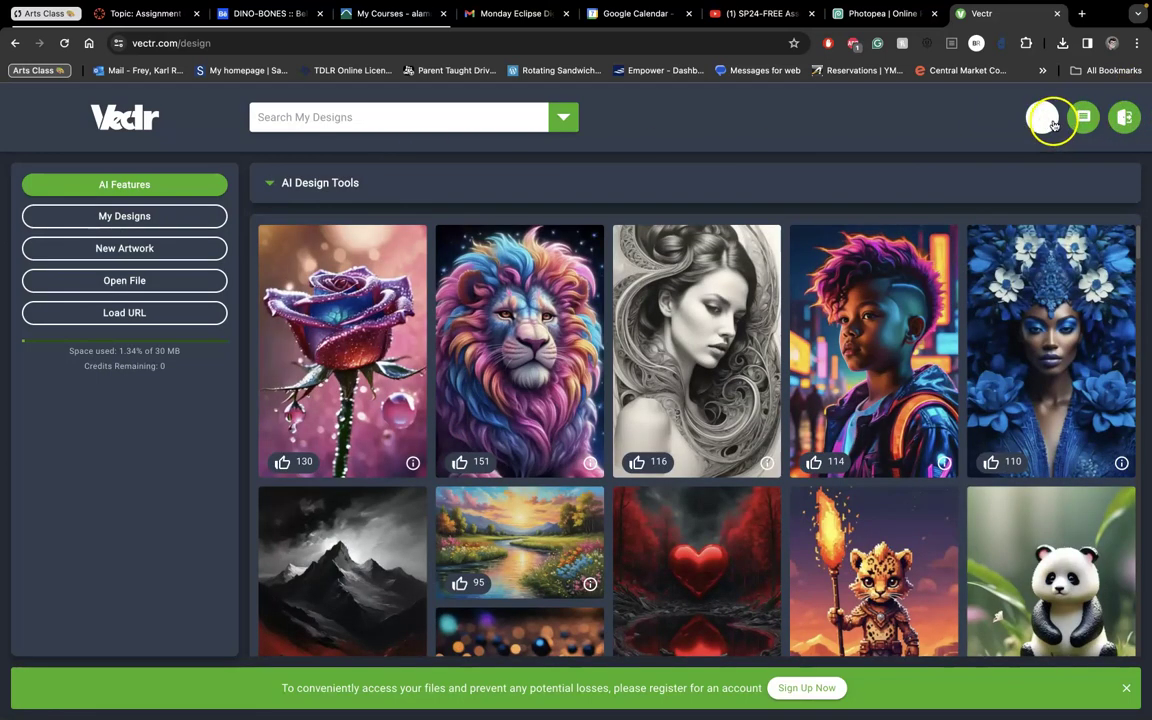
{"action": "left_click", "coordinate": [1041, 118]}
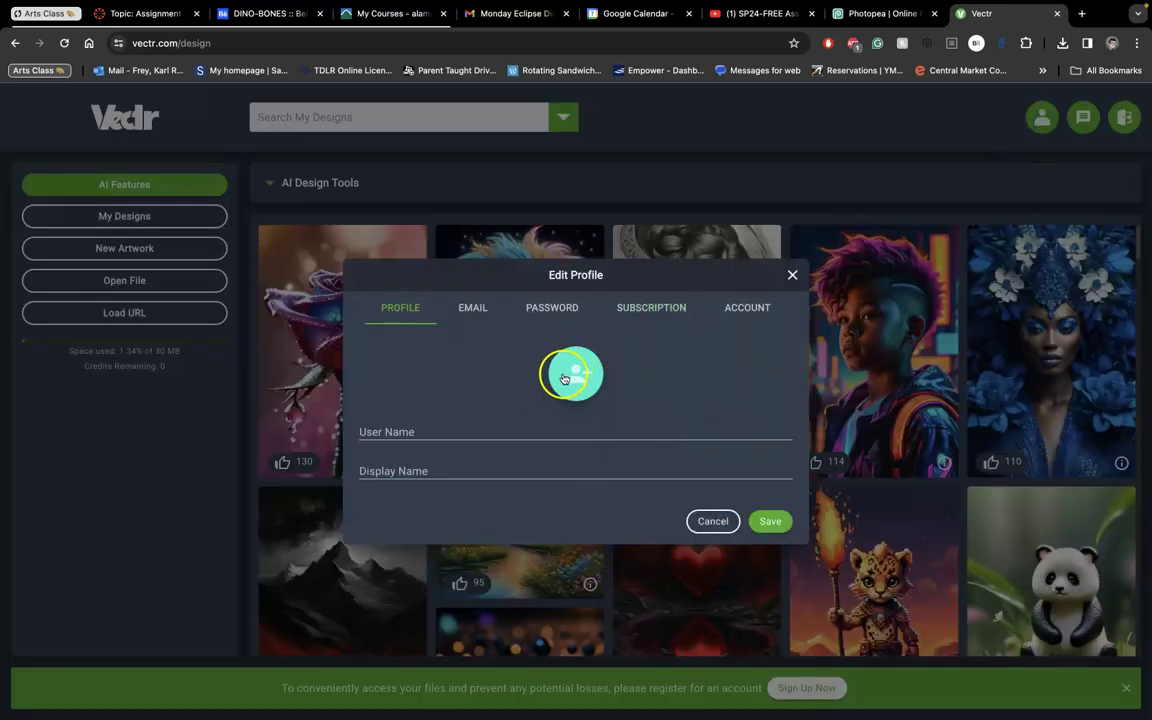
{"action": "left_click", "coordinate": [751, 314]}
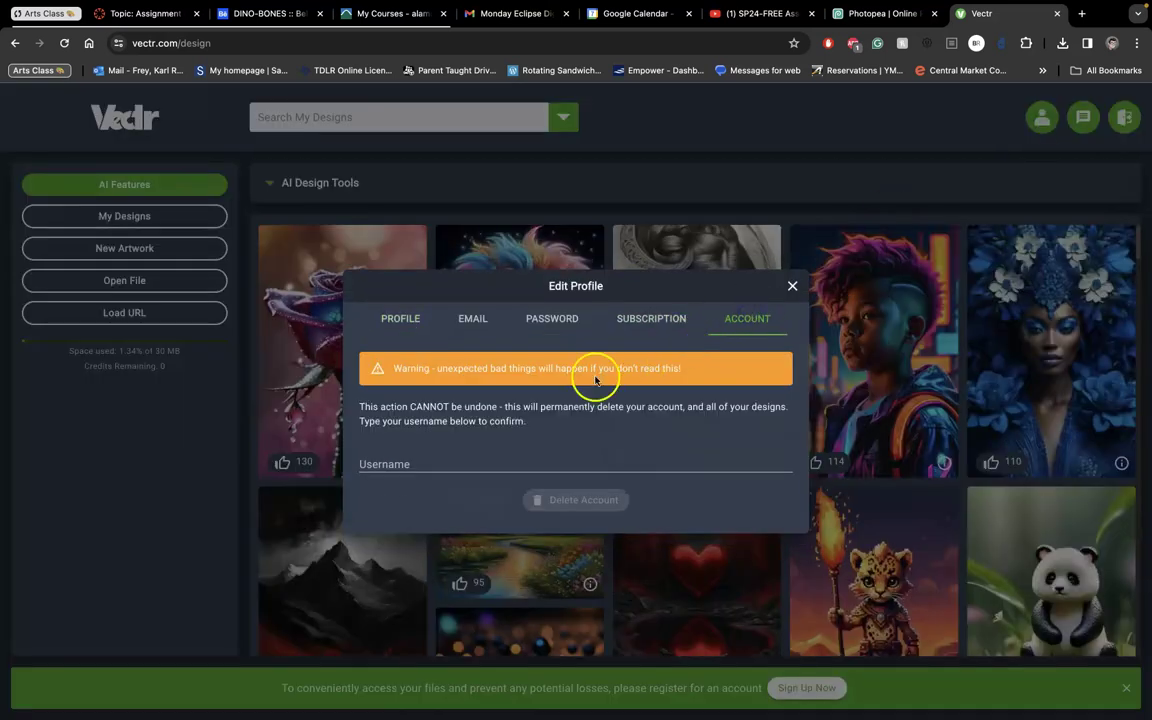
{"action": "left_click", "coordinate": [436, 464]}
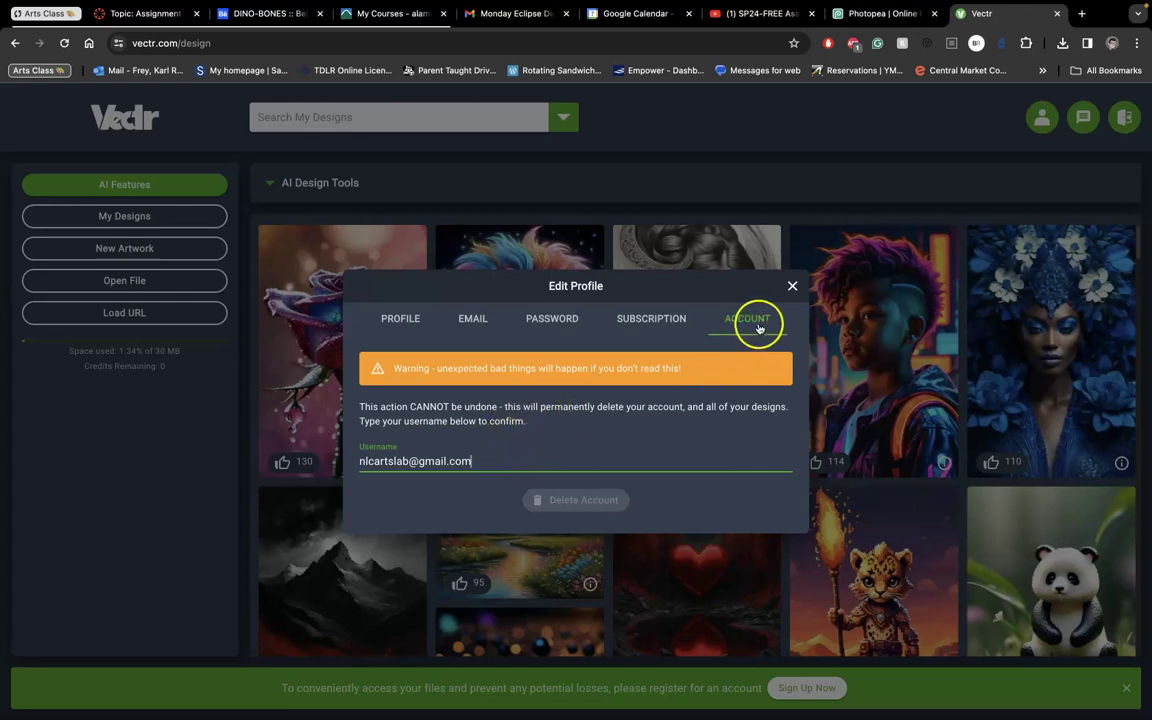
{"action": "left_click", "coordinate": [796, 289]}
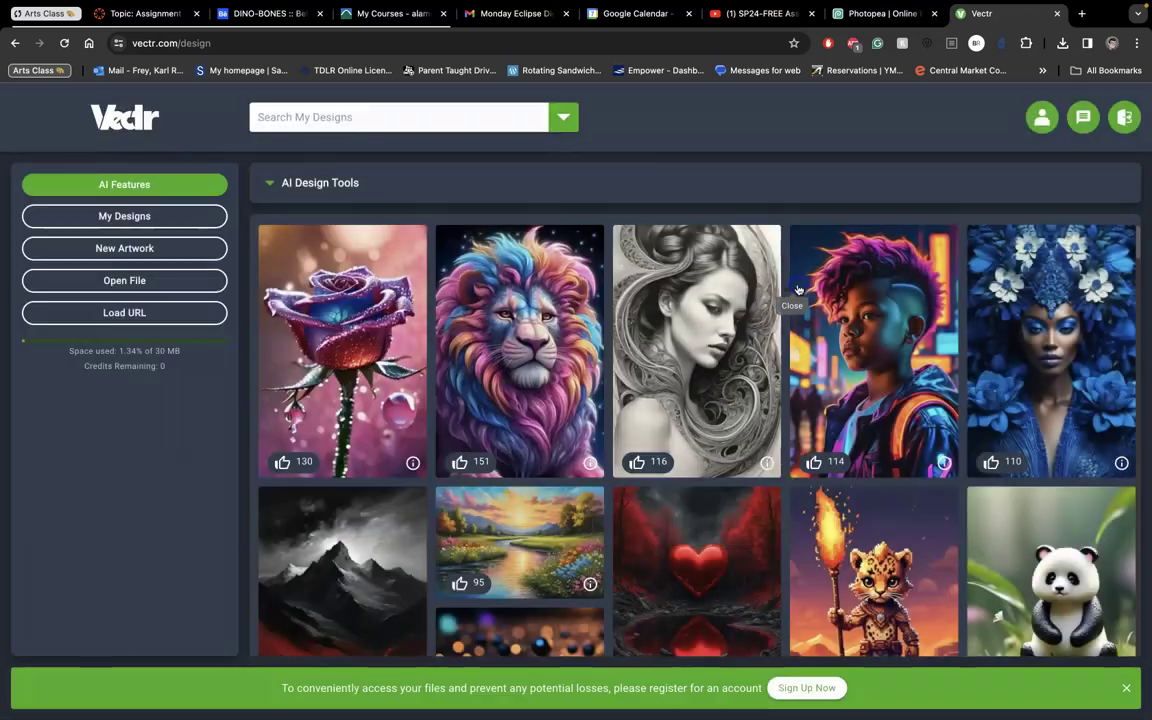
{"action": "left_click", "coordinate": [790, 173]}
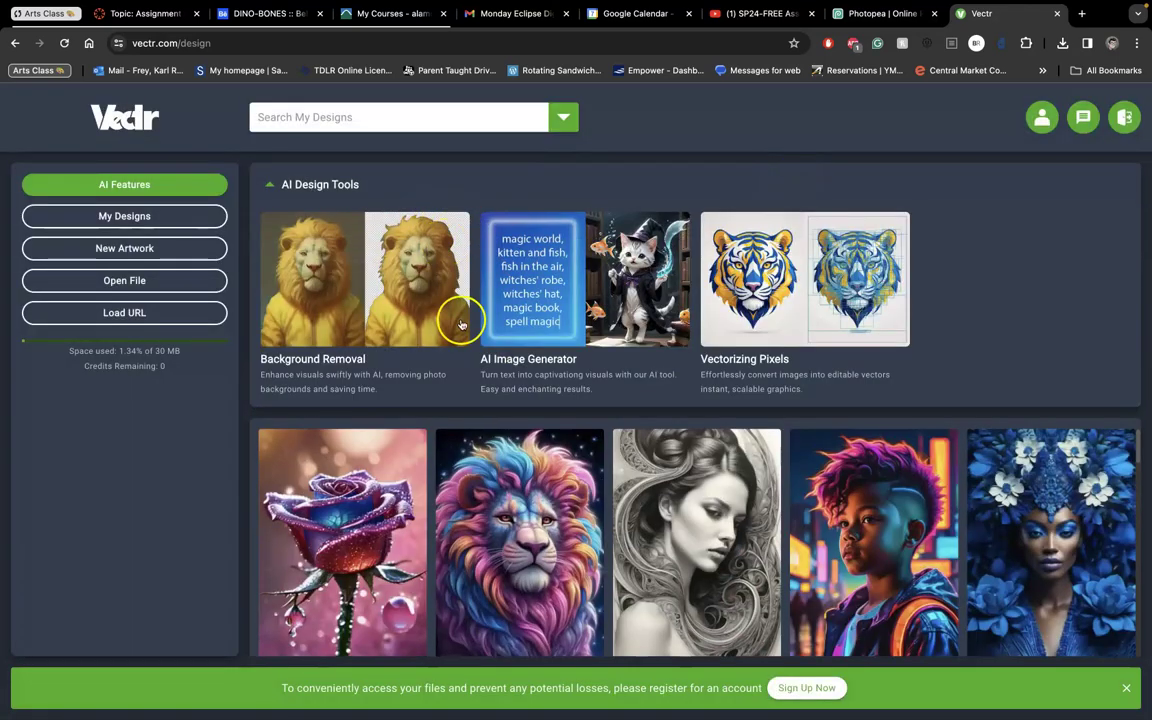
Open Text Blocking Sketch.jpg from the computer into a new drawing.
{"action": "left_click", "coordinate": [127, 281]}
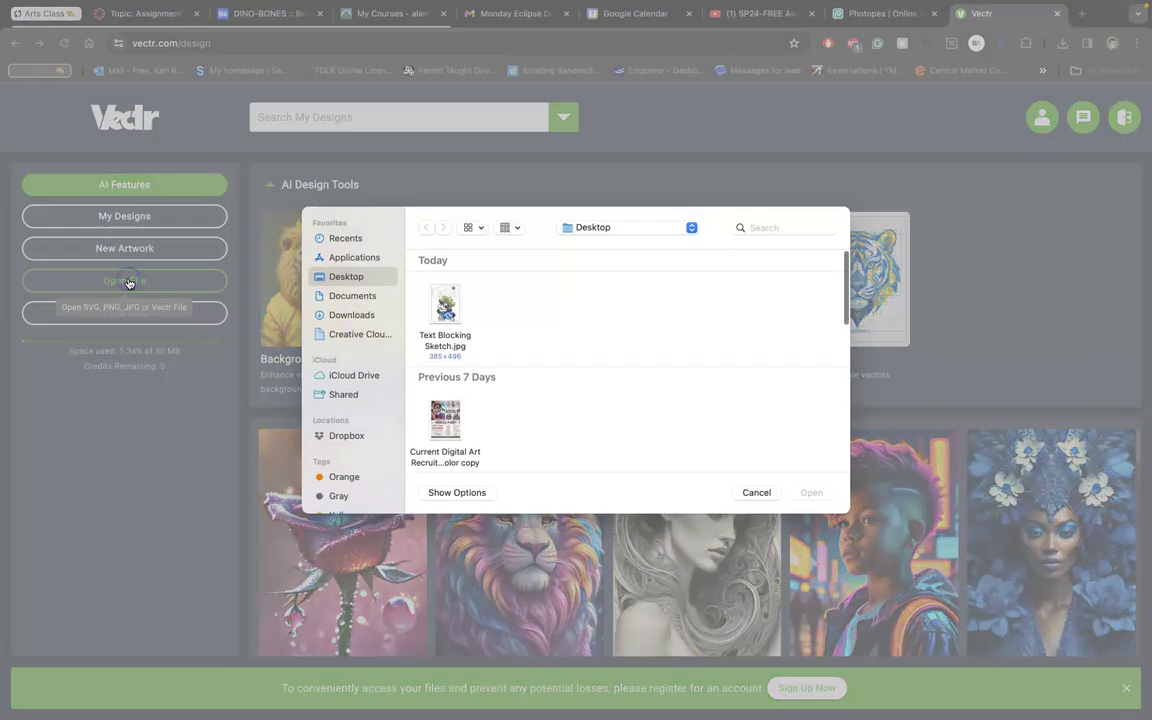
{"action": "left_click", "coordinate": [448, 300]}
{"action": "left_click", "coordinate": [812, 491]}
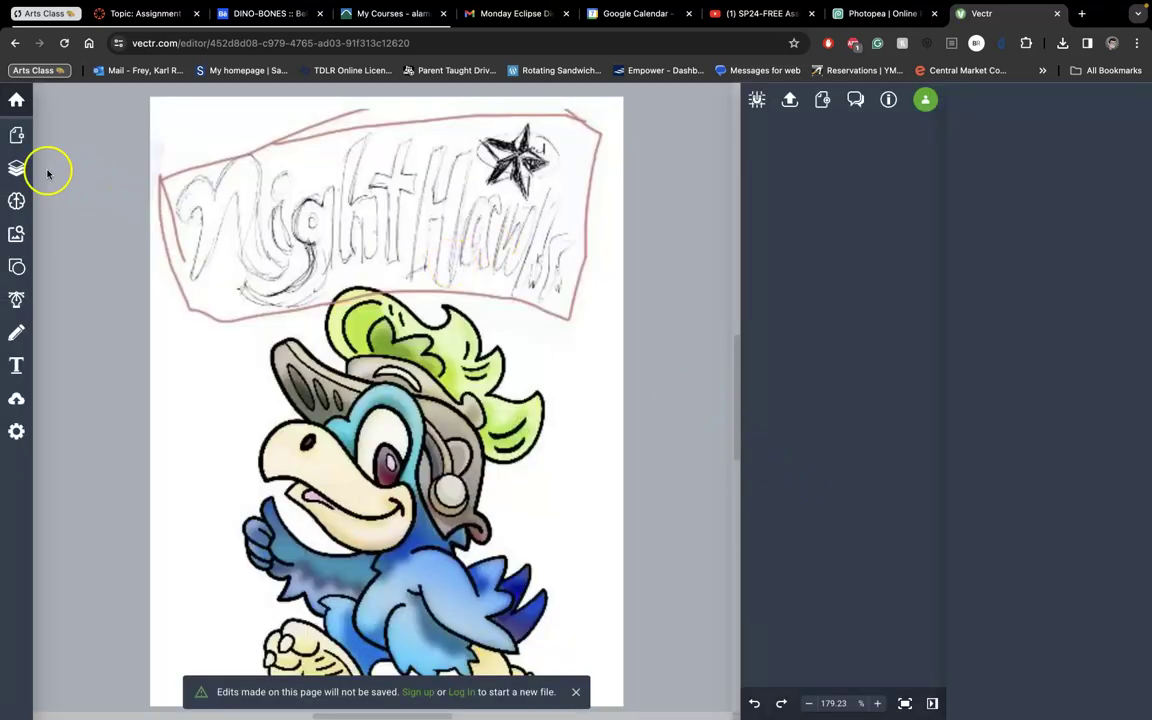
Fade the Image layer of the sketch to 30% opacity.
{"action": "left_click", "coordinate": [16, 167]}
{"action": "left_click", "coordinate": [80, 140]}
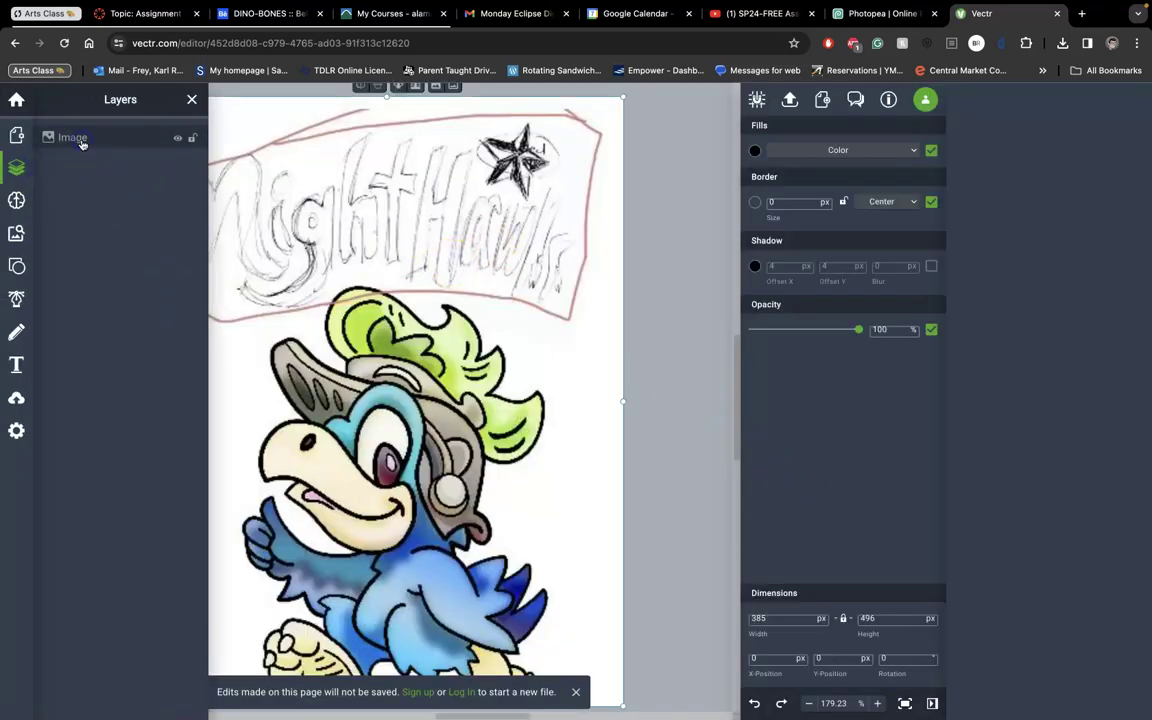
{"action": "mouse_move", "coordinate": [855, 322]}
{"action": "left_click_drag", "start_coordinate": [857, 330], "coordinate": [787, 335]}
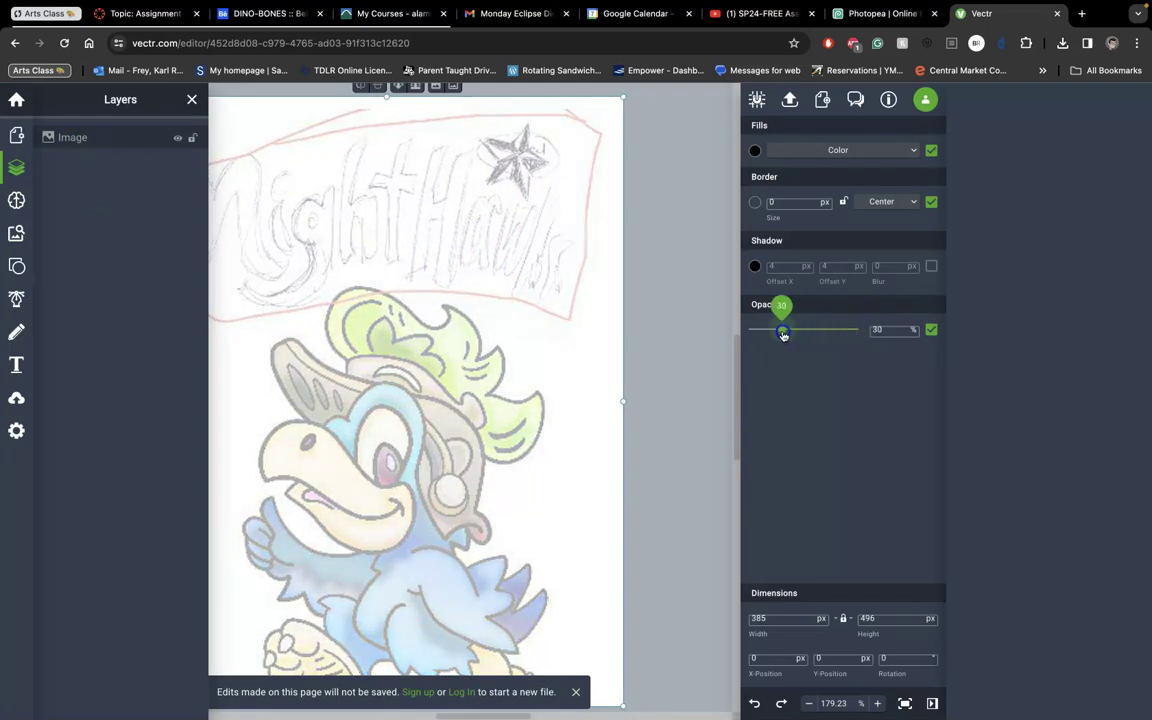
{"action": "scroll", "coordinate": [548, 368], "scroll_direction": "left", "scroll_amount": 4}
{"action": "scroll", "coordinate": [548, 368], "scroll_direction": "up", "scroll_amount": 1}
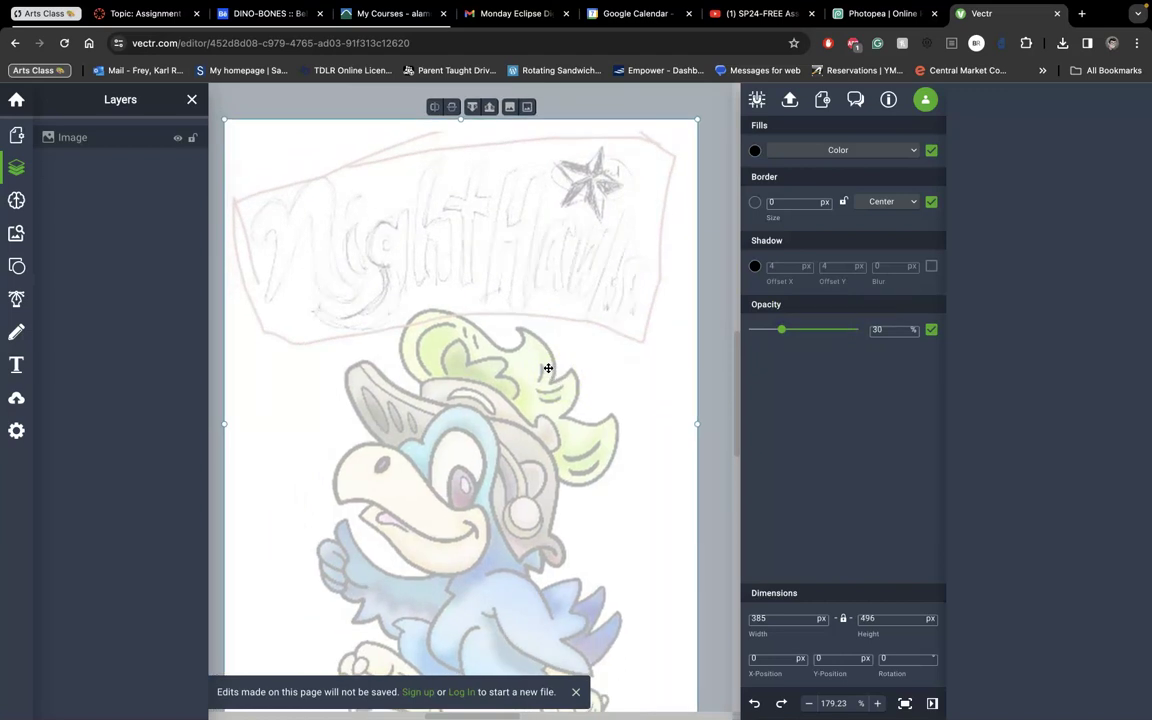
{"action": "left_click", "coordinate": [476, 43]}
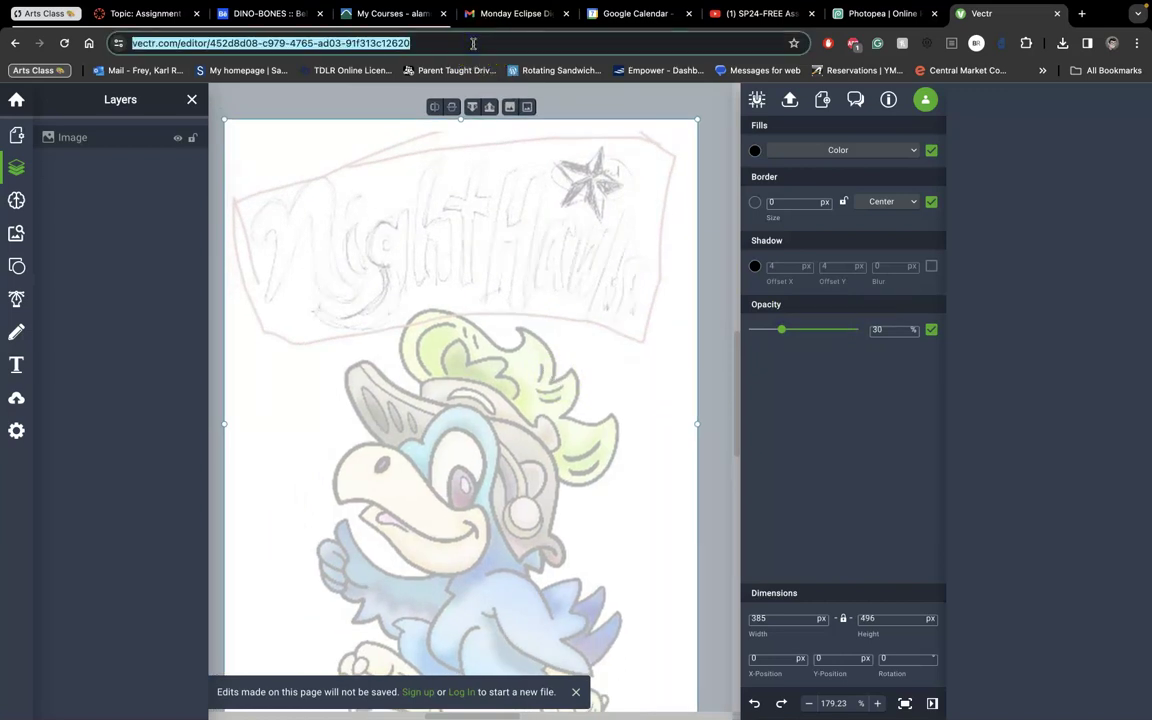
{"action": "key", "text": "ctrl+minus"}
{"action": "key", "text": "ctrl+minus"}
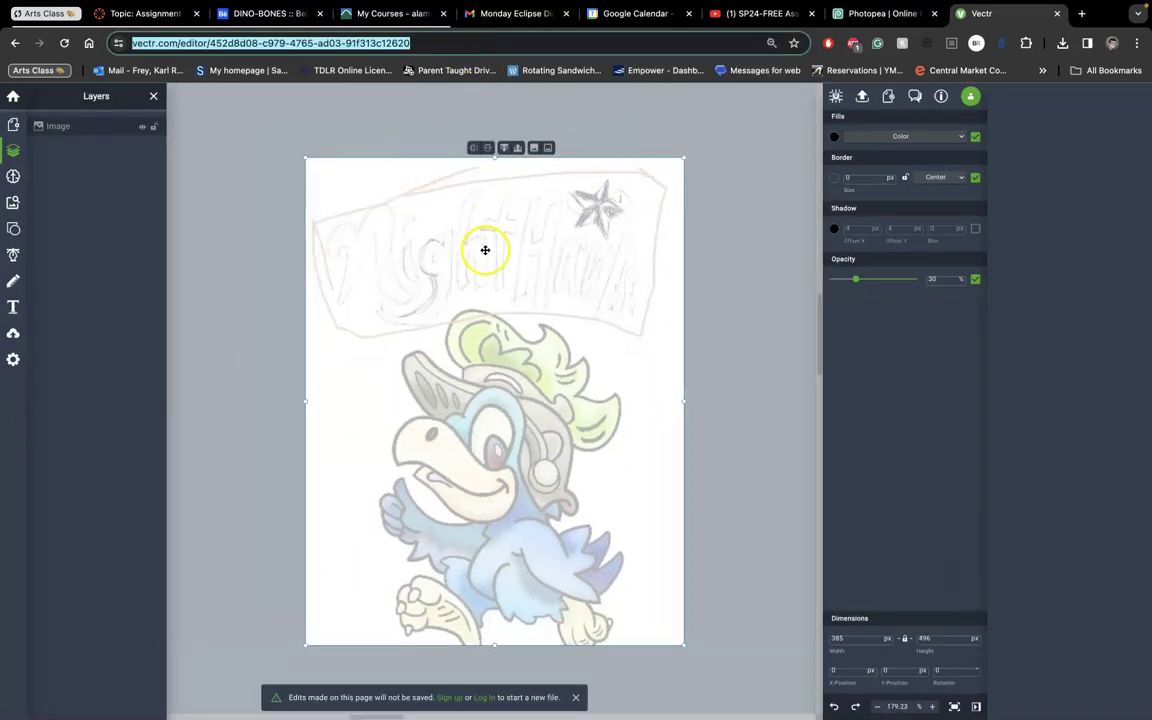
{"action": "key", "text": "ctrl+plus"}
{"action": "key", "text": "ctrl+plus"}
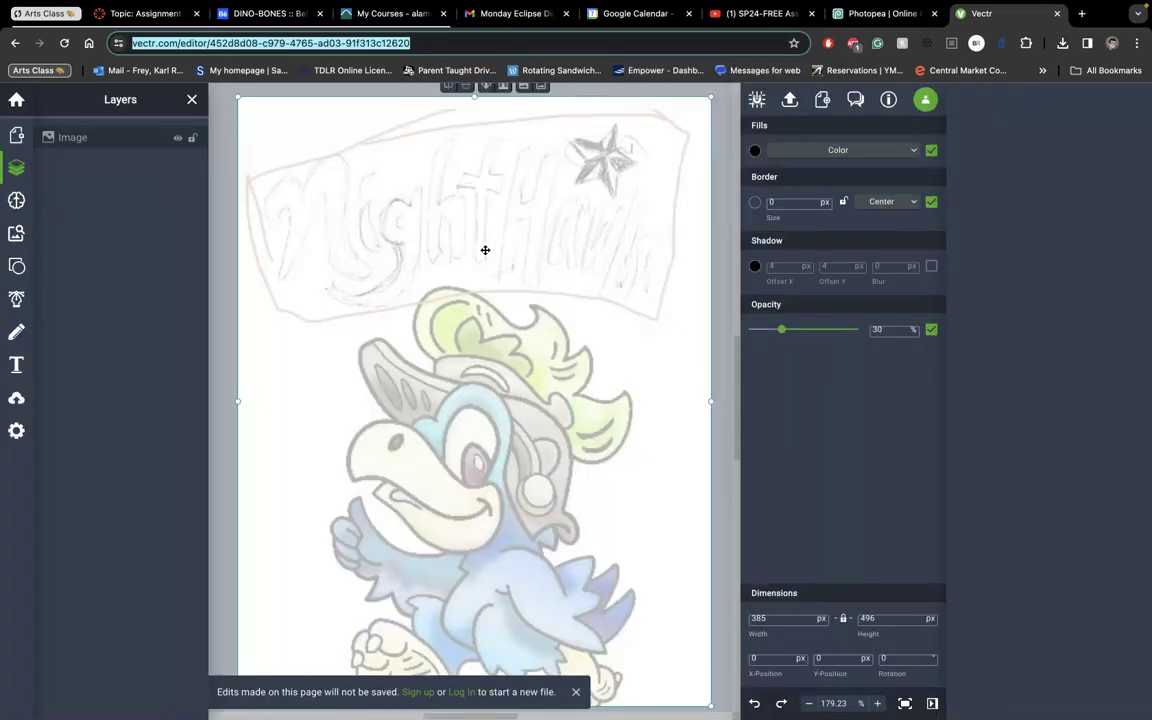
{"action": "key", "text": "ctrl+minus"}
{"action": "key", "text": "ctrl+minus"}
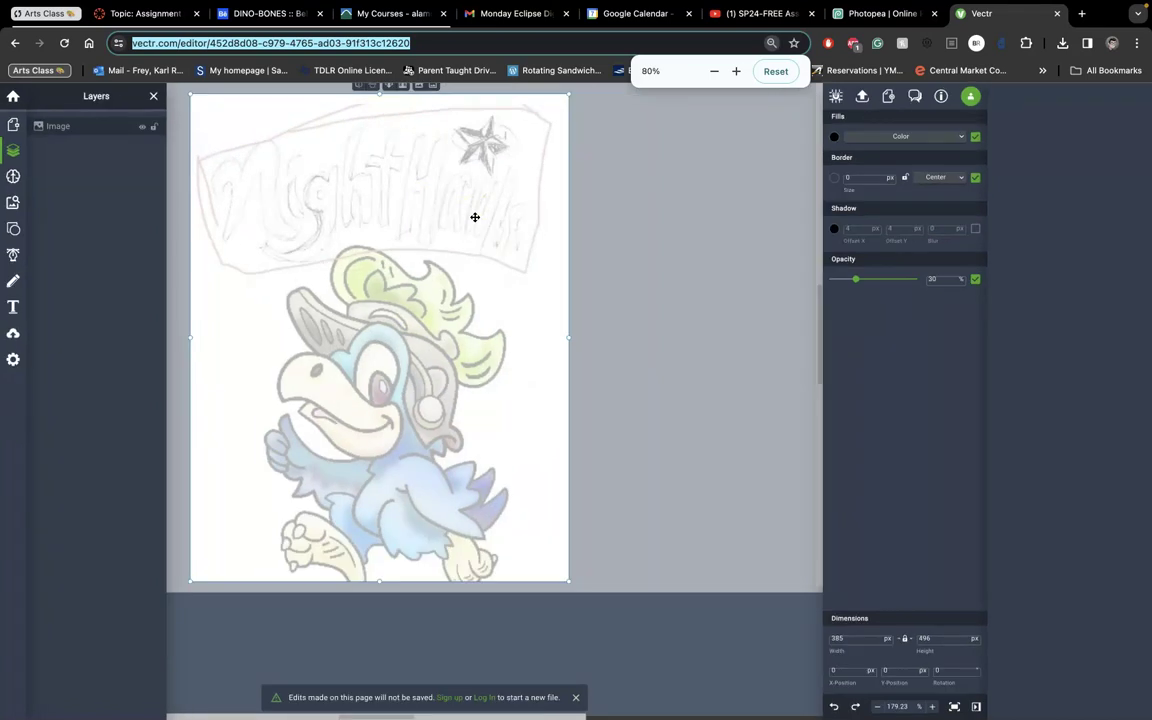
{"action": "left_click", "coordinate": [715, 249]}
{"action": "scroll", "coordinate": [715, 252], "scroll_direction": "up", "scroll_amount": 2}
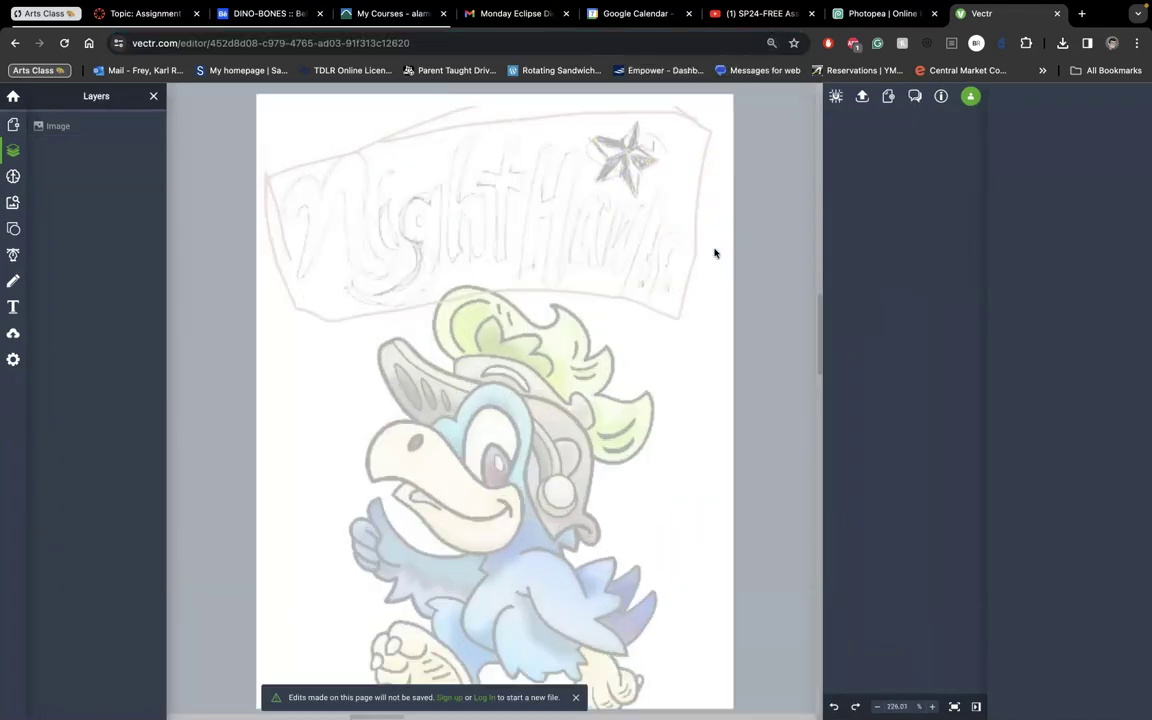
{"action": "scroll", "coordinate": [715, 253], "scroll_direction": "up", "scroll_amount": 3}
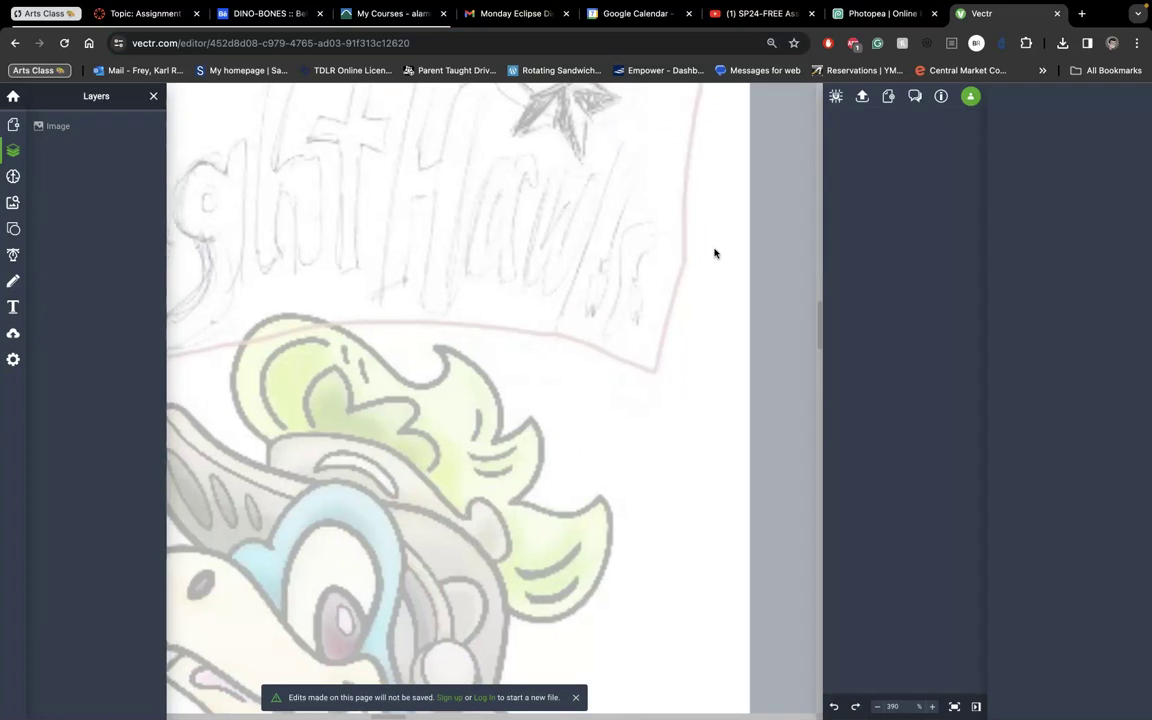
{"action": "scroll", "coordinate": [715, 253], "scroll_direction": "left", "scroll_amount": 4}
{"action": "scroll", "coordinate": [715, 253], "scroll_direction": "up", "scroll_amount": 2}
{"action": "scroll", "coordinate": [715, 253], "scroll_direction": "left", "scroll_amount": 2}
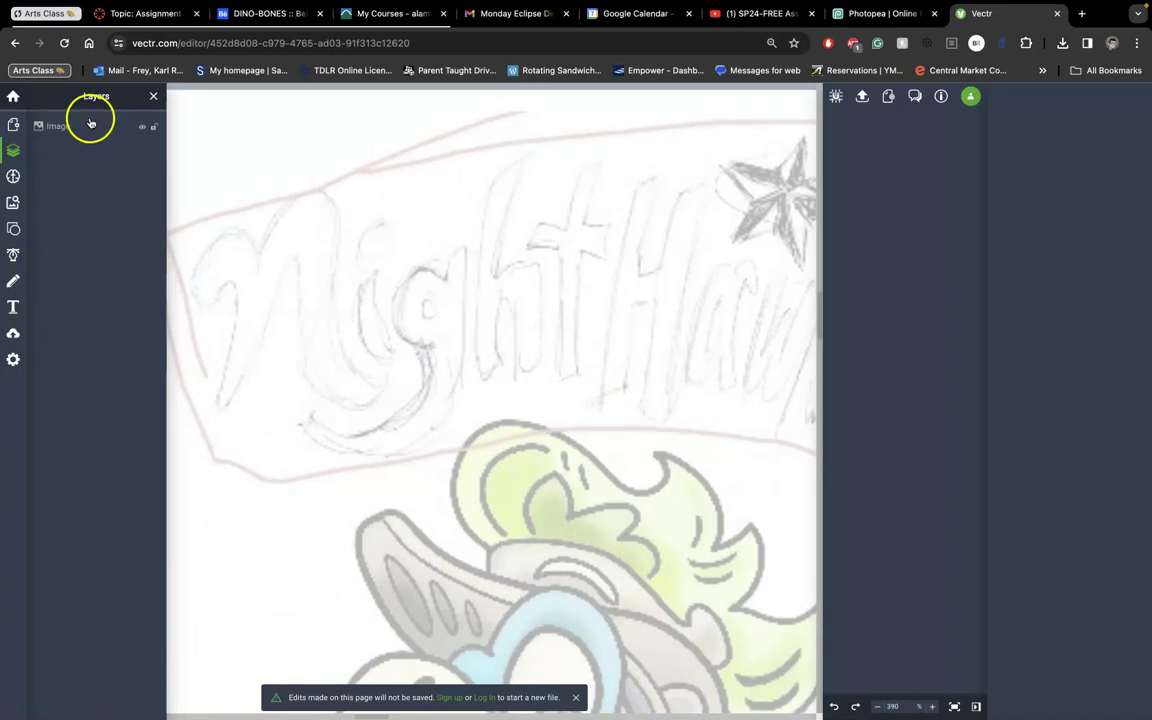
{"action": "left_click", "coordinate": [12, 153]}
{"action": "left_click", "coordinate": [154, 129]}
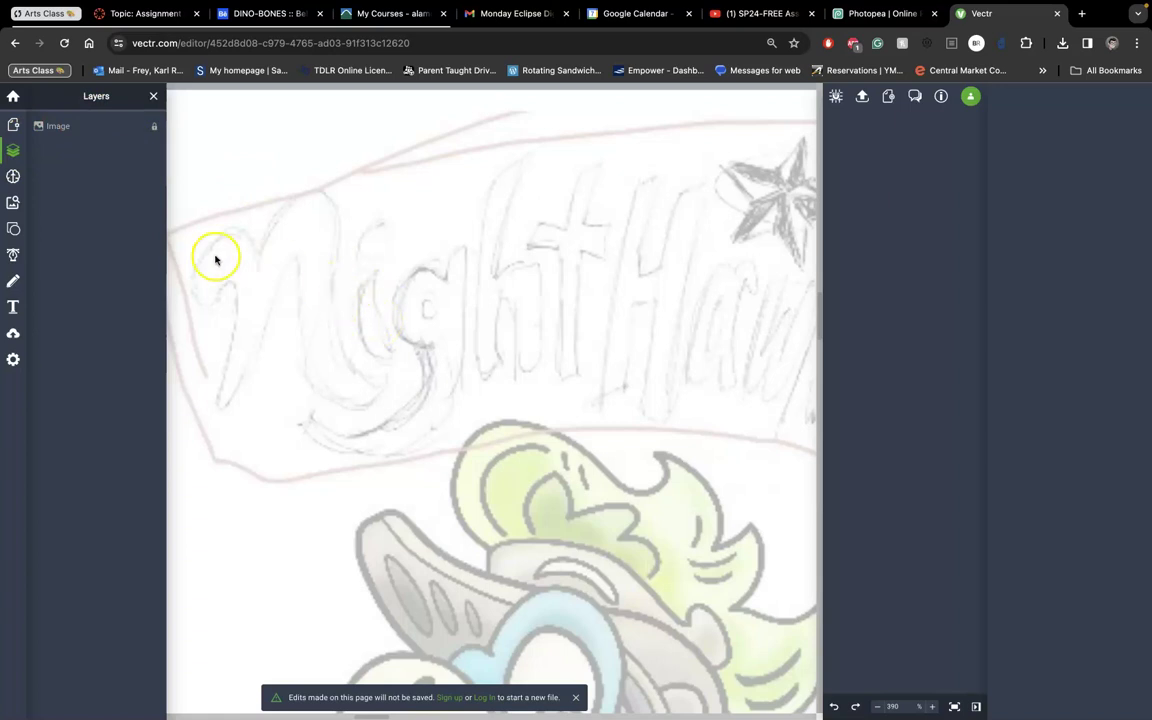
Trace the i stem with the Pen tool as a closed, curved crescent path.
{"action": "left_click", "coordinate": [15, 256]}
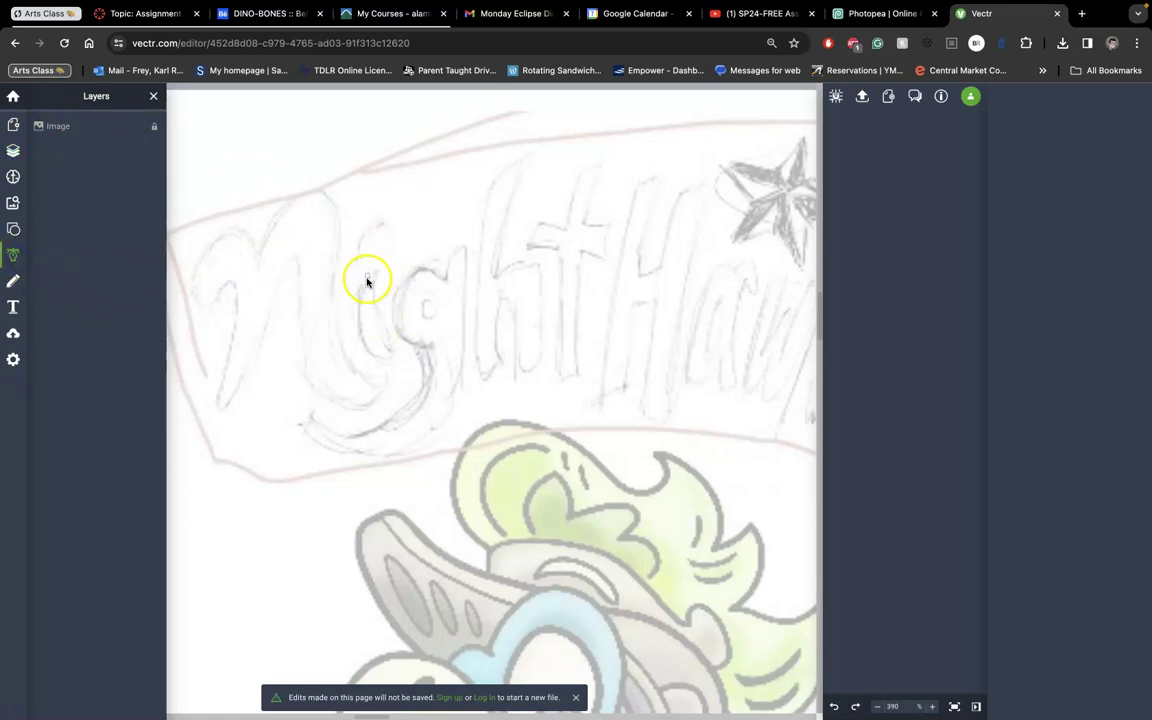
{"action": "left_click", "coordinate": [375, 274]}
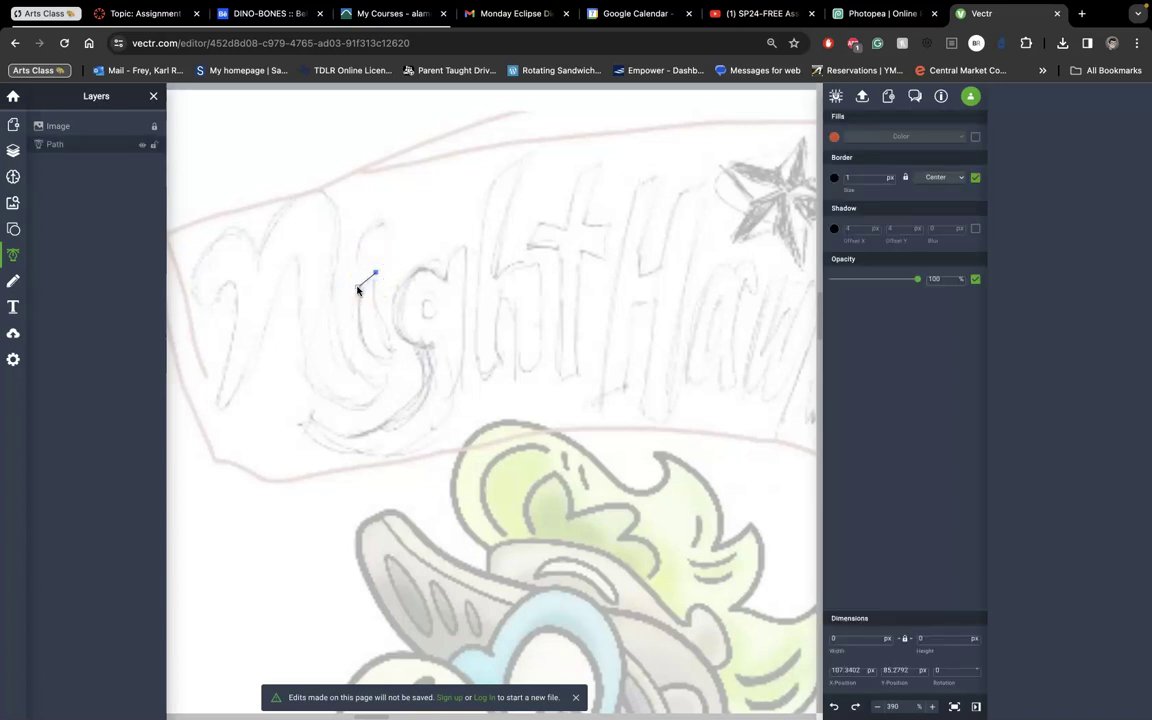
{"action": "left_click_drag", "start_coordinate": [358, 289], "coordinate": [358, 336]}
{"action": "left_click_drag", "start_coordinate": [399, 374], "coordinate": [398, 364]}
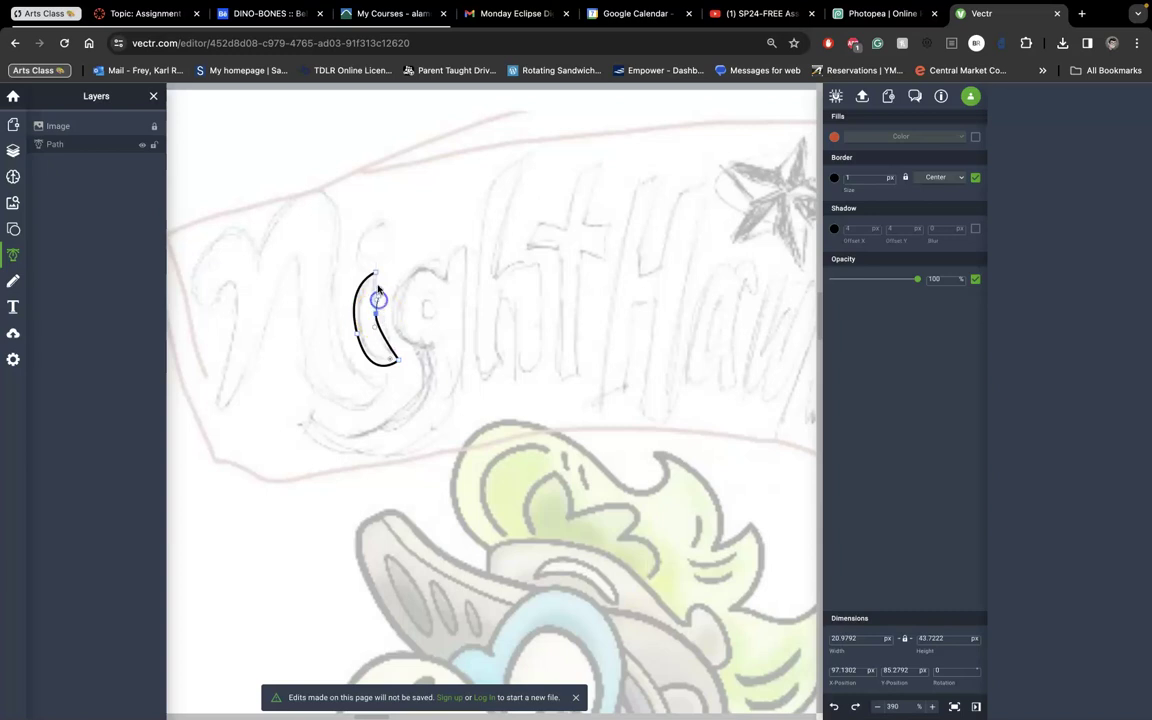
{"action": "left_click", "coordinate": [376, 276]}
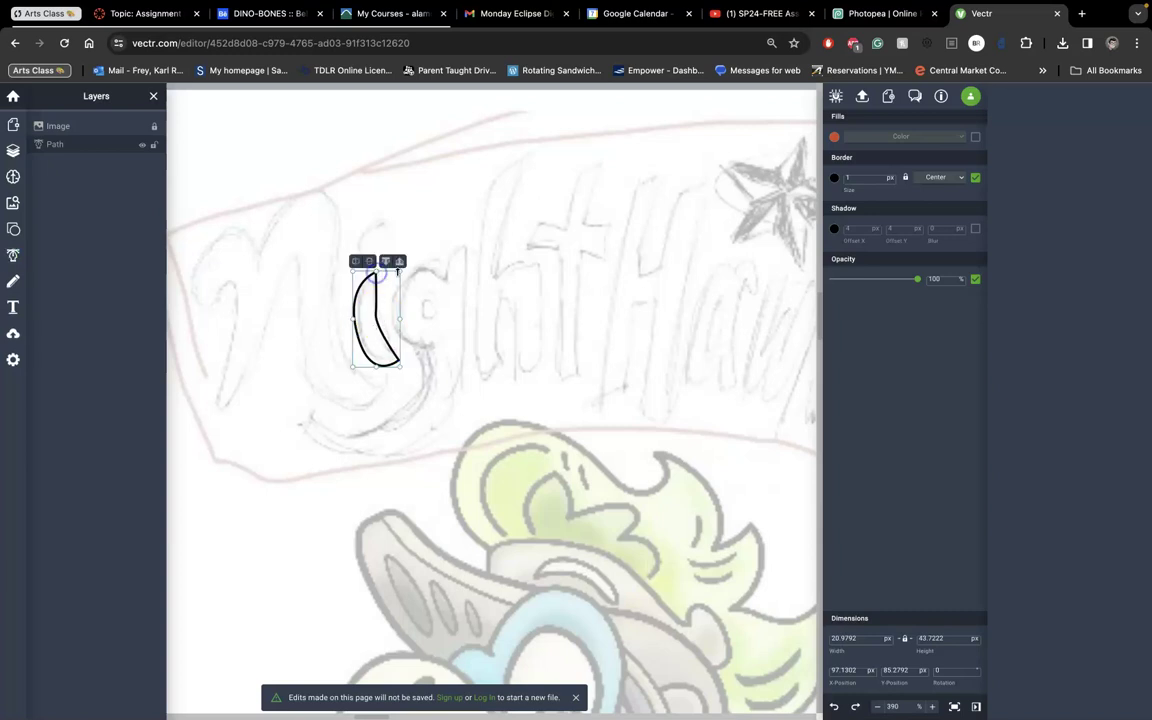
Add a circle above the stem, stretch it into a tilted ellipse and fill it black.
{"action": "left_click", "coordinate": [13, 229]}
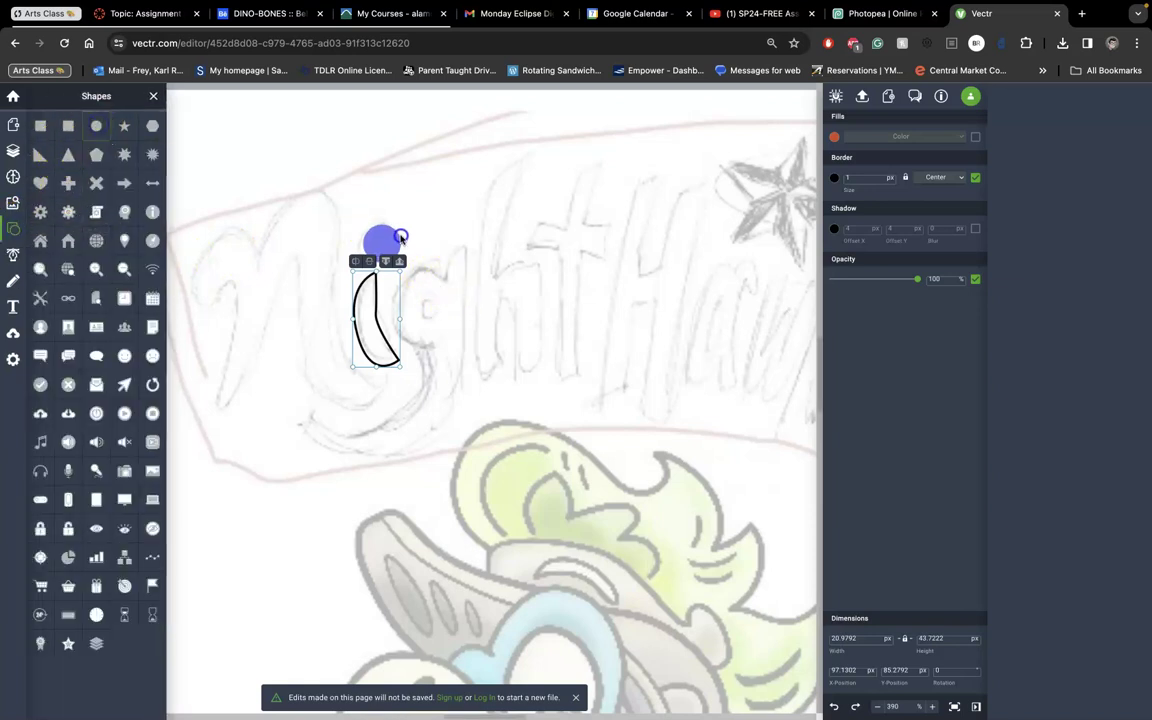
{"action": "left_click", "coordinate": [396, 233]}
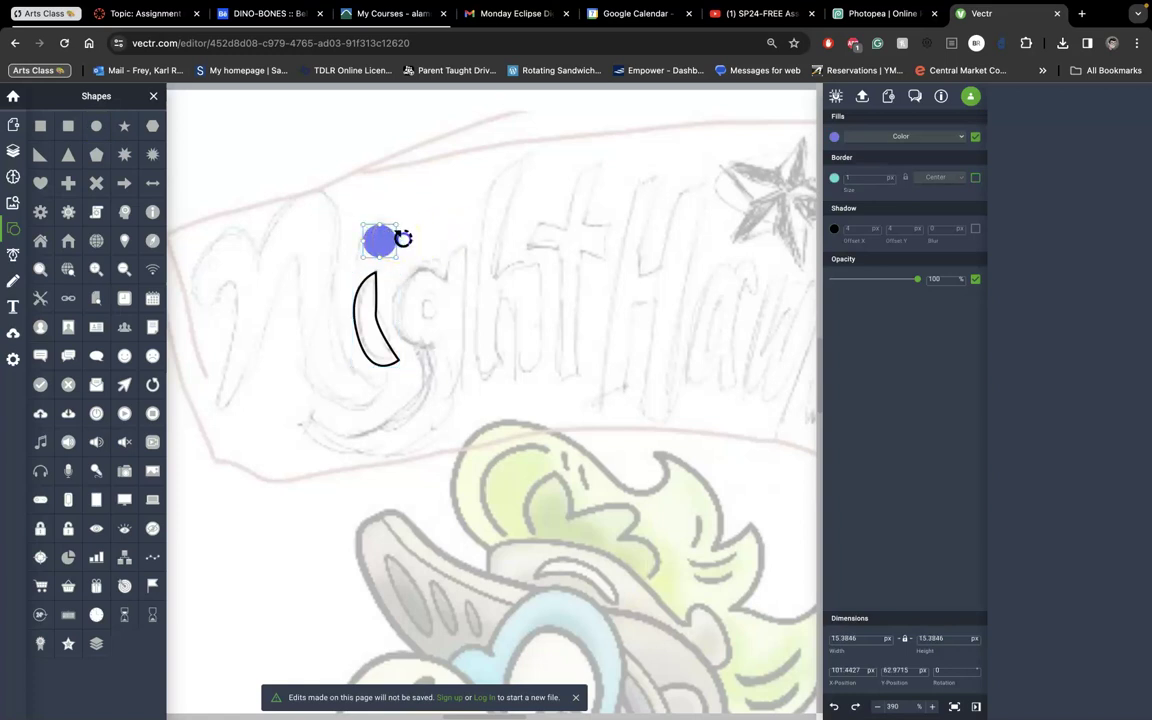
{"action": "scroll", "coordinate": [401, 239], "scroll_direction": "up", "scroll_amount": 10}
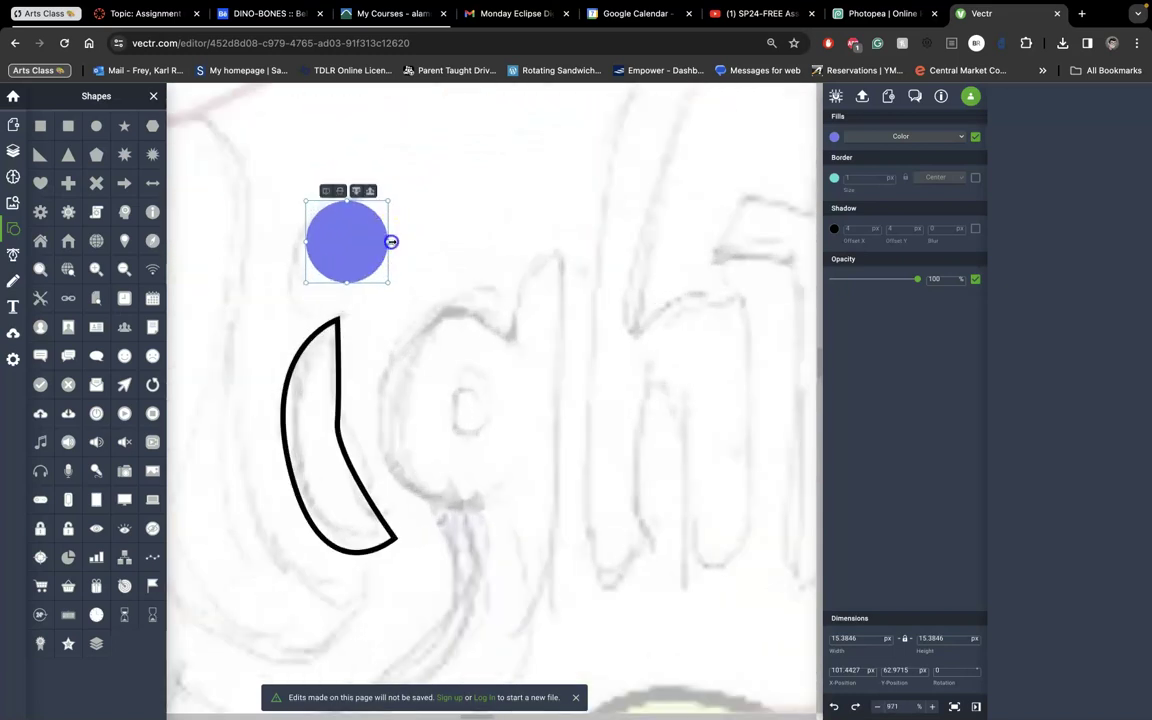
{"action": "left_click_drag", "start_coordinate": [395, 241], "coordinate": [422, 243]}
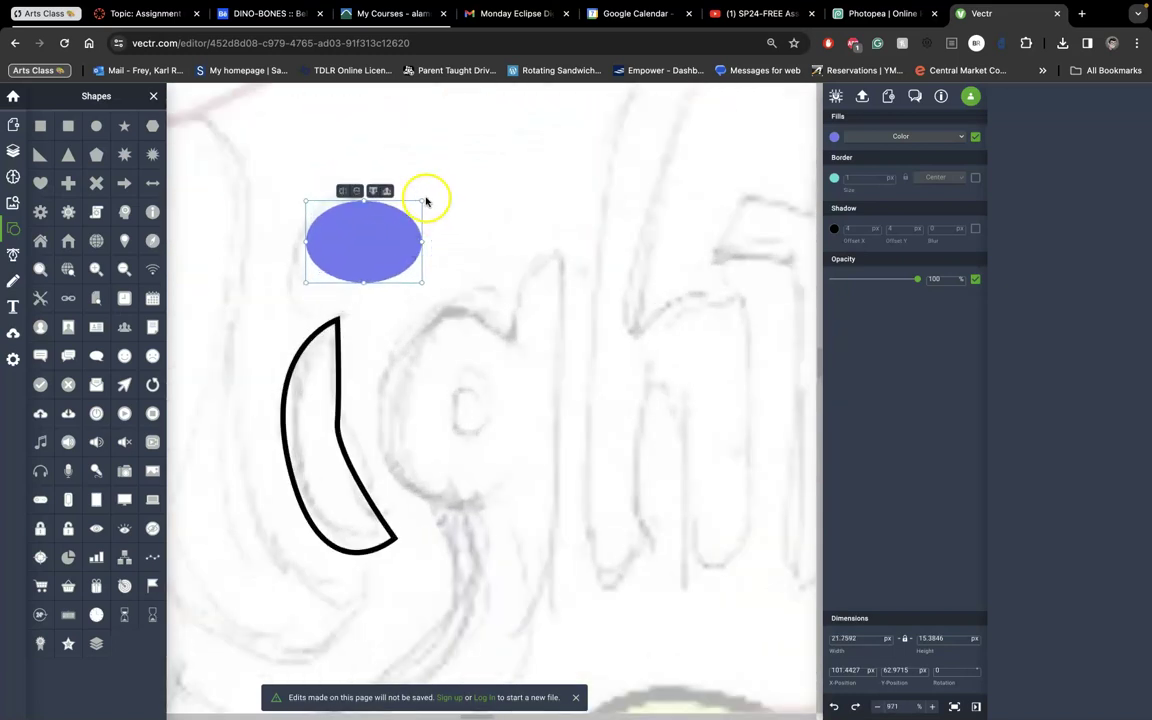
{"action": "left_click_drag", "start_coordinate": [426, 194], "coordinate": [408, 172]}
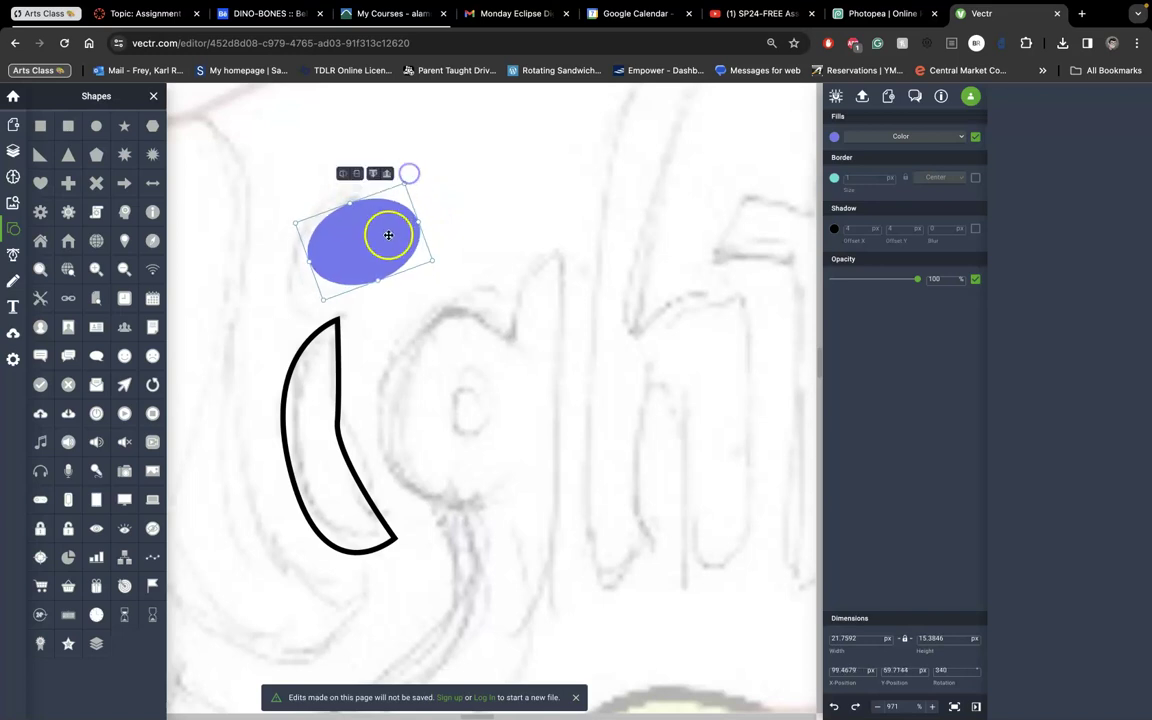
{"action": "left_click_drag", "start_coordinate": [388, 235], "coordinate": [360, 233]}
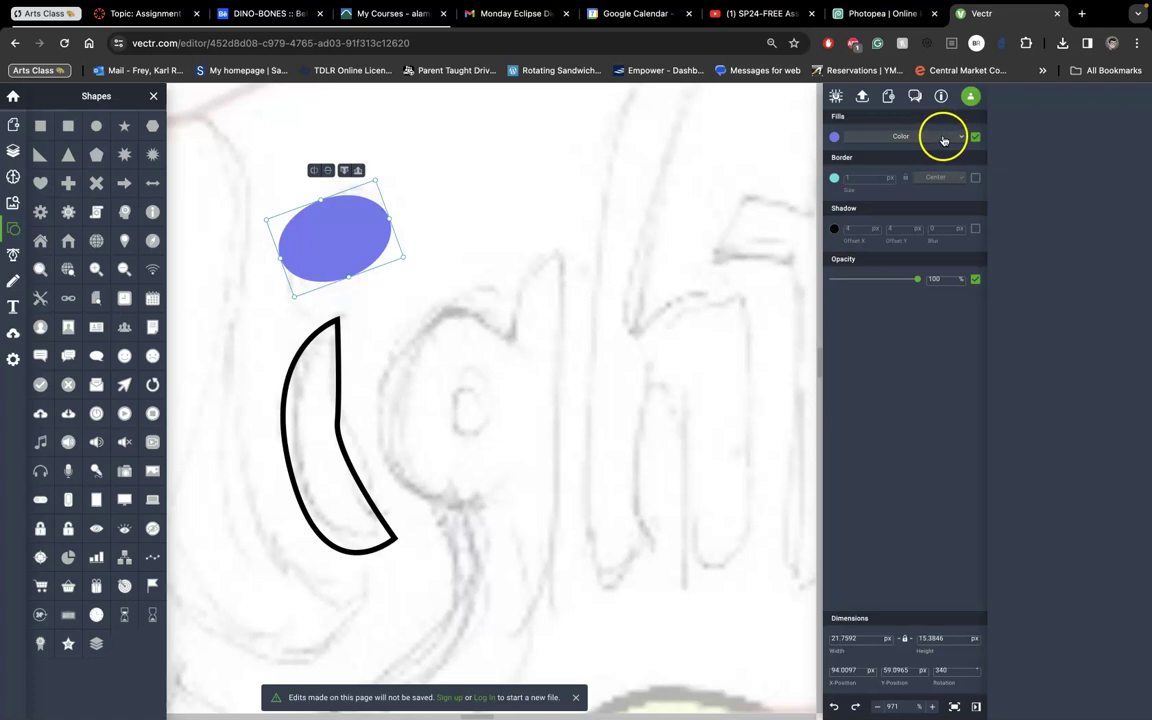
{"action": "left_click", "coordinate": [834, 136]}
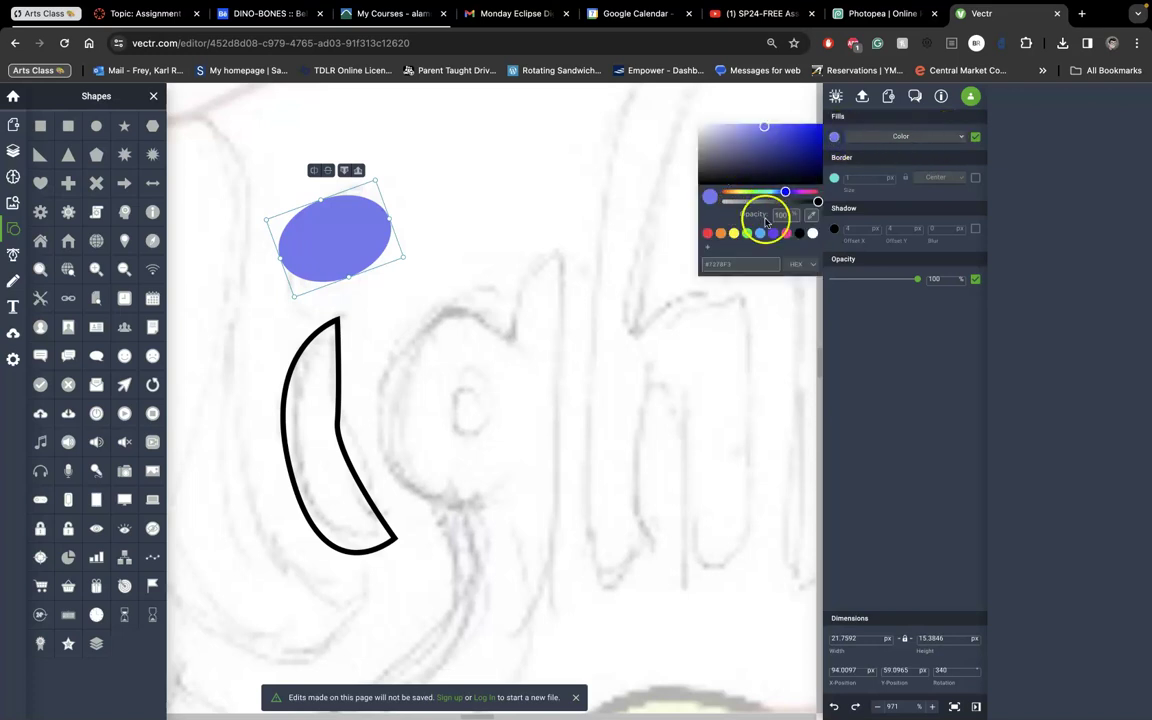
{"action": "left_click", "coordinate": [799, 233]}
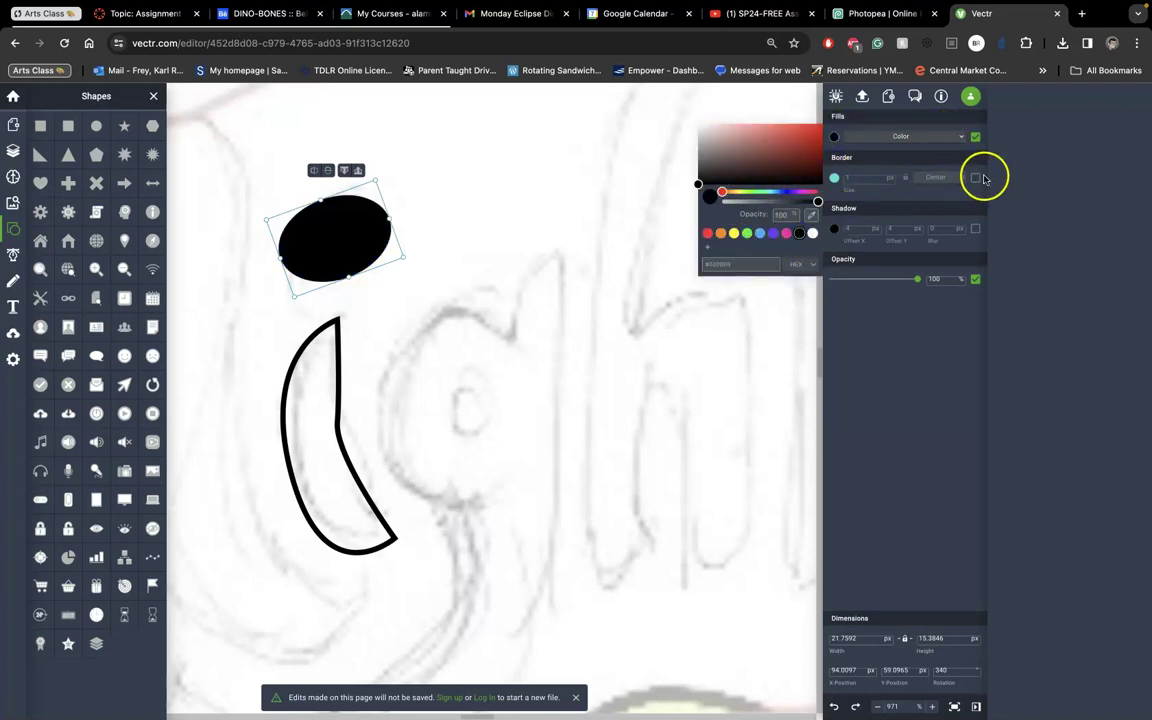
Remove the crescent stem's outline and give it a solid black fill.
{"action": "left_click", "coordinate": [337, 333]}
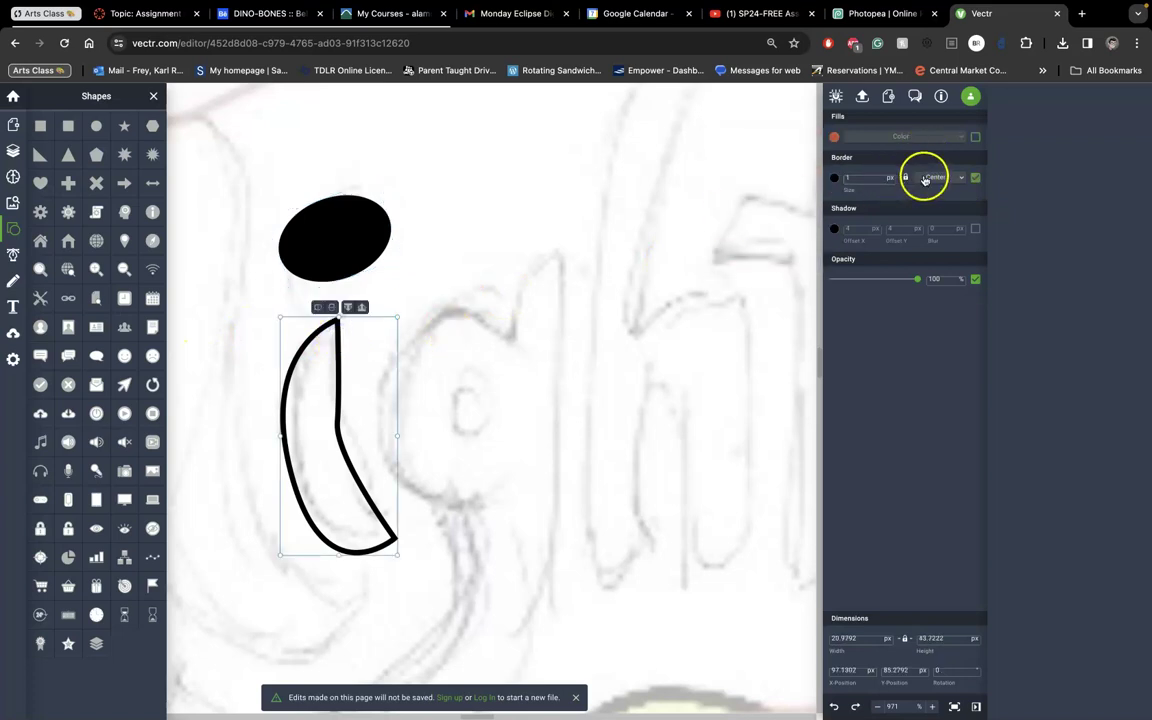
{"action": "left_click", "coordinate": [976, 178]}
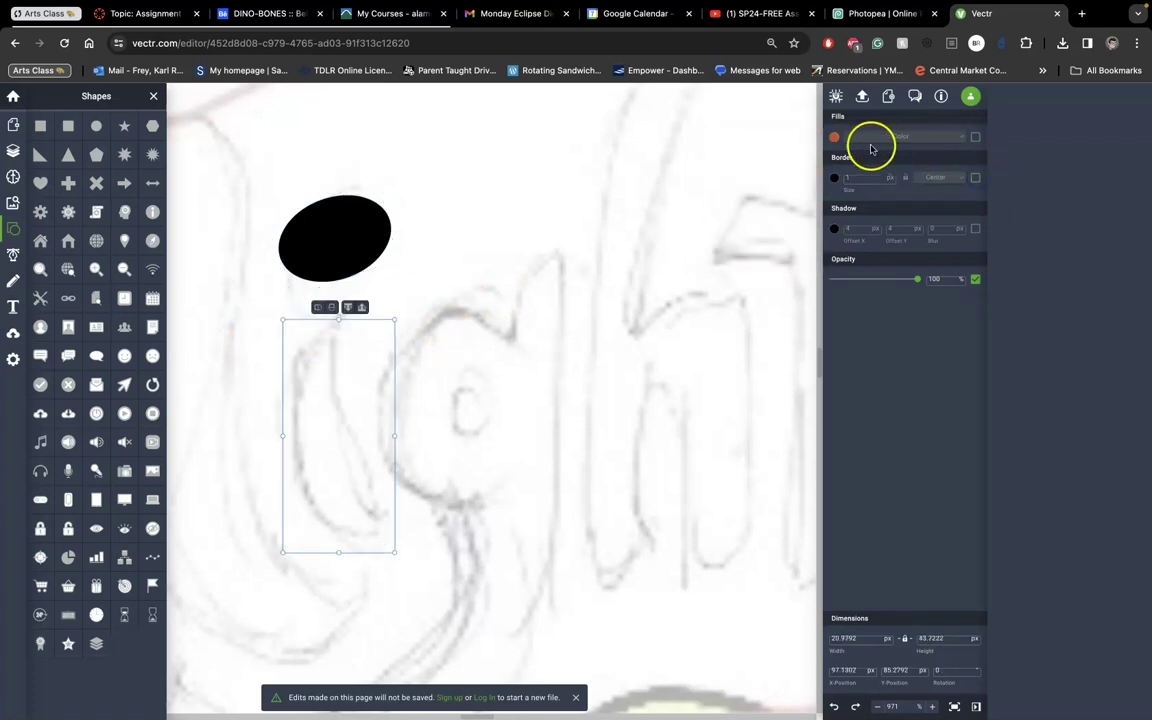
{"action": "left_click", "coordinate": [976, 137]}
{"action": "left_click", "coordinate": [834, 137]}
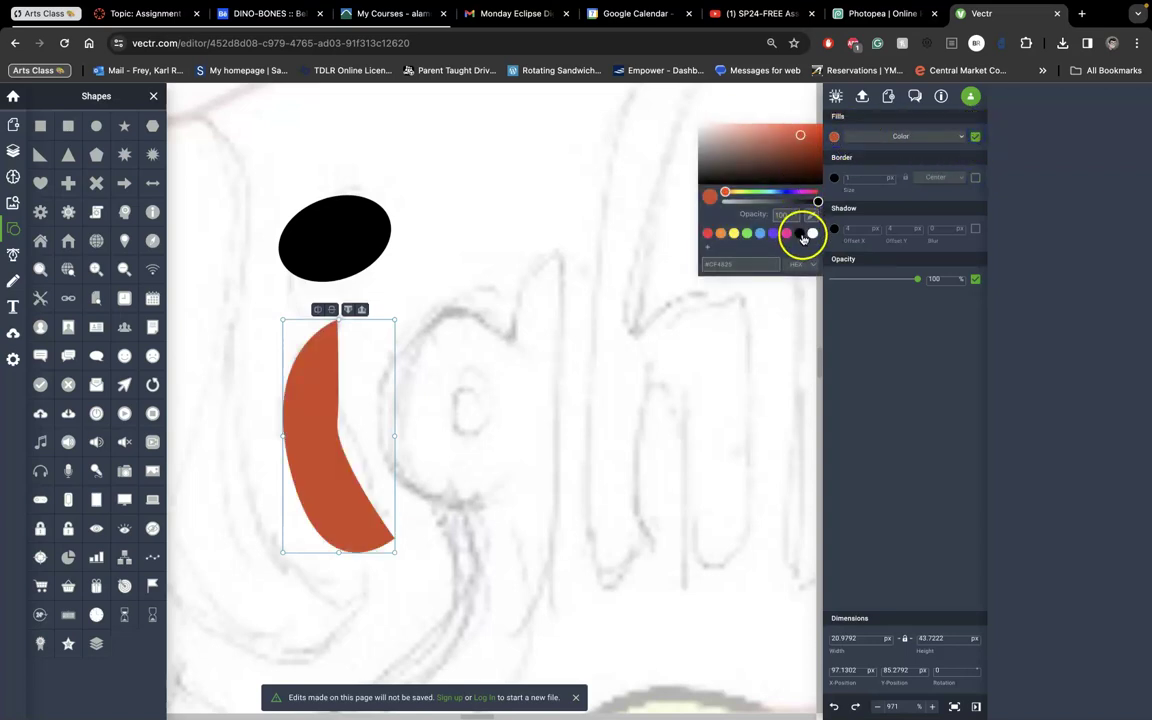
{"action": "left_click", "coordinate": [800, 233]}
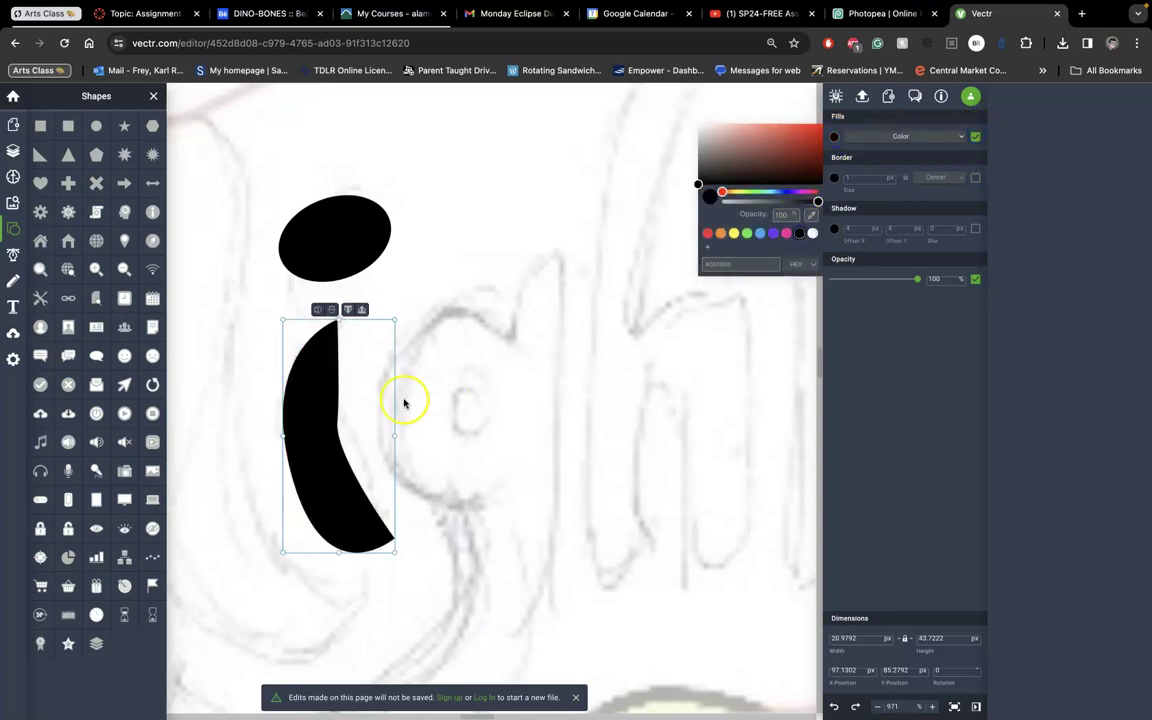
In point editing, drag the crescent's inner-edge point outward.
{"action": "double_click", "coordinate": [323, 384]}
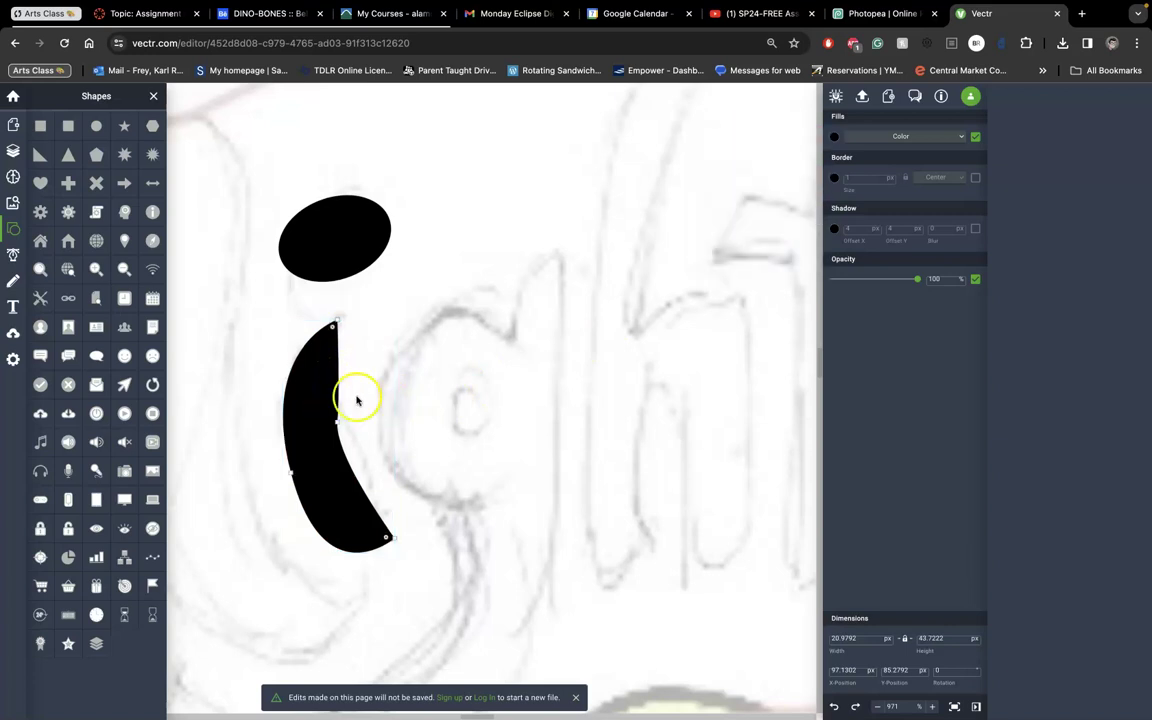
{"action": "left_click_drag", "start_coordinate": [340, 428], "coordinate": [350, 428]}
{"action": "left_click", "coordinate": [350, 425]}
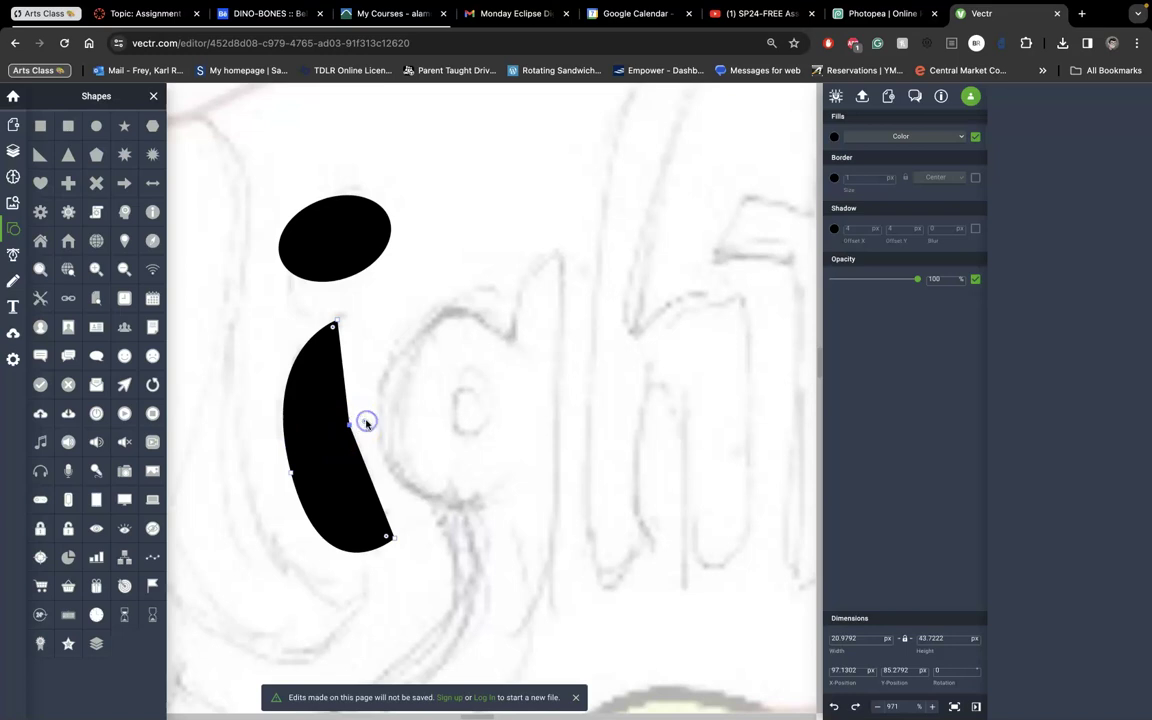
{"action": "scroll", "coordinate": [366, 423], "scroll_direction": "up", "scroll_amount": 6}
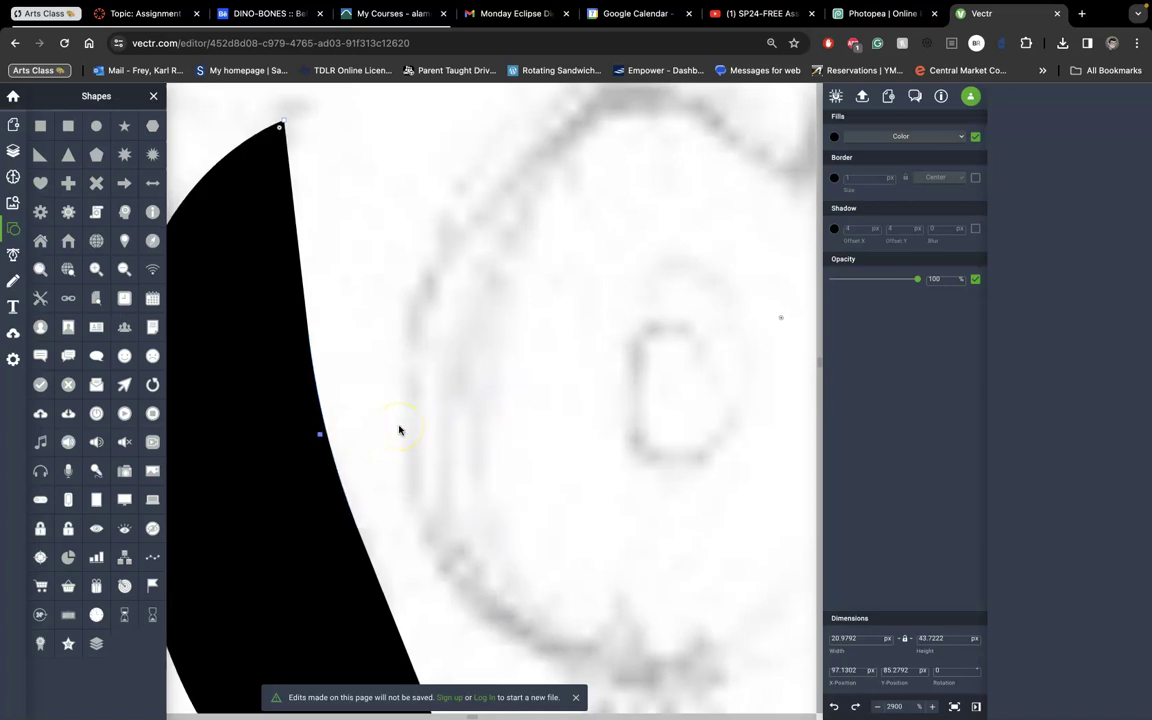
{"action": "scroll", "coordinate": [399, 430], "scroll_direction": "down", "scroll_amount": 4}
Make the inner-edge point smooth and adjust its upper and lower curve handles.
{"action": "left_click", "coordinate": [355, 432]}
{"action": "left_click", "coordinate": [355, 432]}
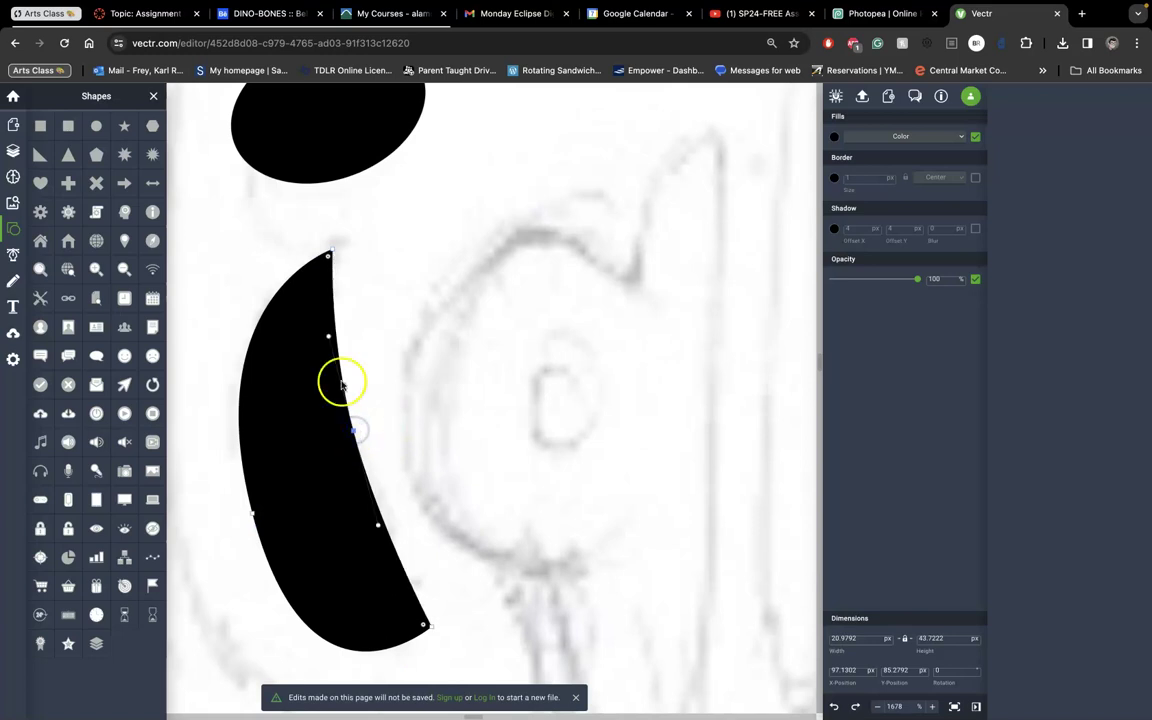
{"action": "left_click_drag", "start_coordinate": [329, 338], "coordinate": [331, 359]}
{"action": "left_click_drag", "start_coordinate": [378, 523], "coordinate": [398, 531]}
Add and adjust points along the stem's right edge to curve it.
{"action": "left_click", "coordinate": [378, 457]}
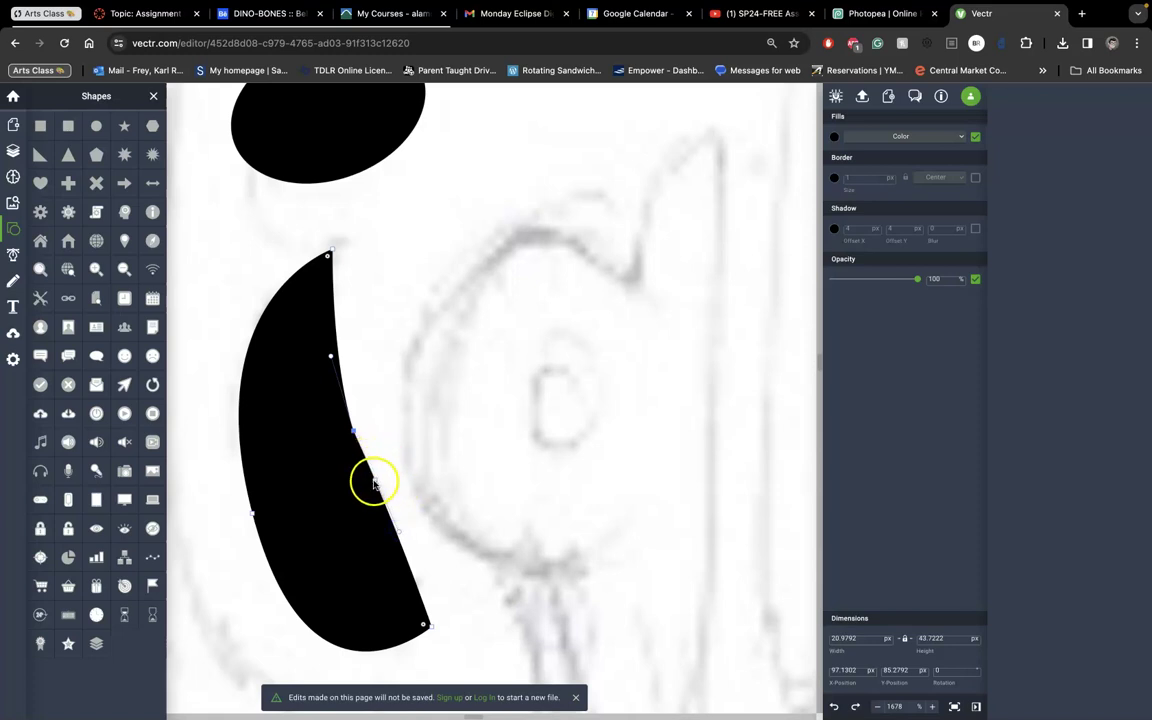
{"action": "left_click_drag", "start_coordinate": [374, 484], "coordinate": [355, 432]}
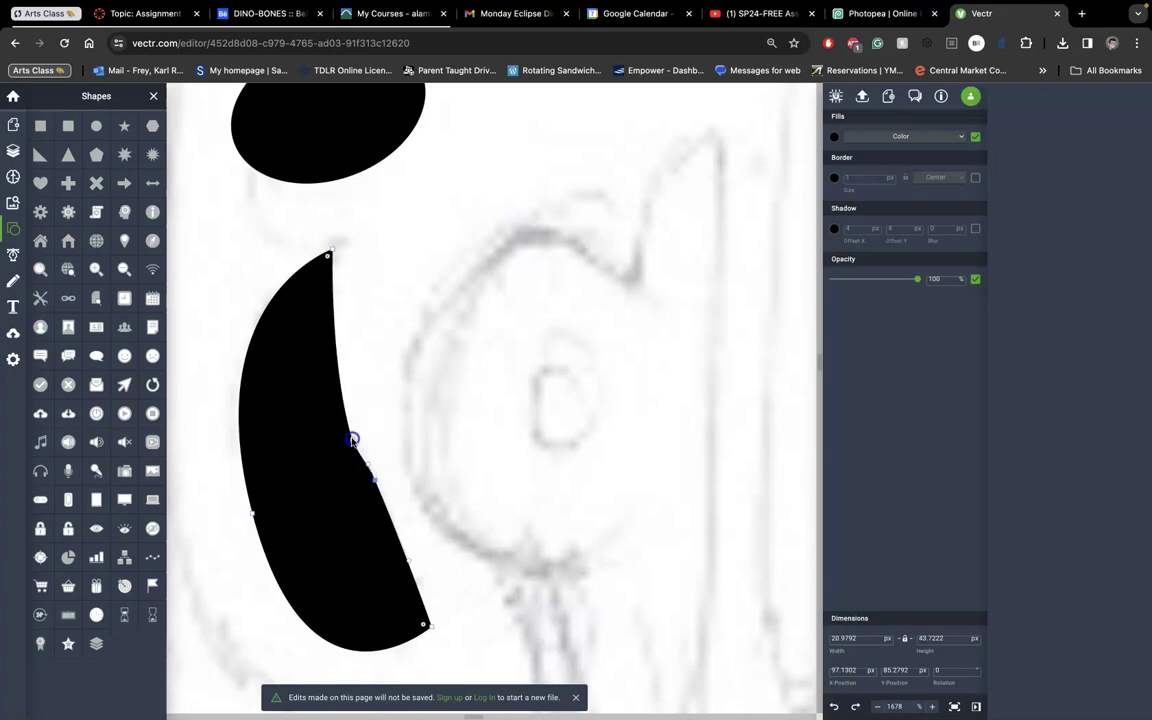
{"action": "left_click", "coordinate": [377, 481]}
{"action": "left_click_drag", "start_coordinate": [377, 481], "coordinate": [374, 485]}
{"action": "left_click", "coordinate": [375, 484]}
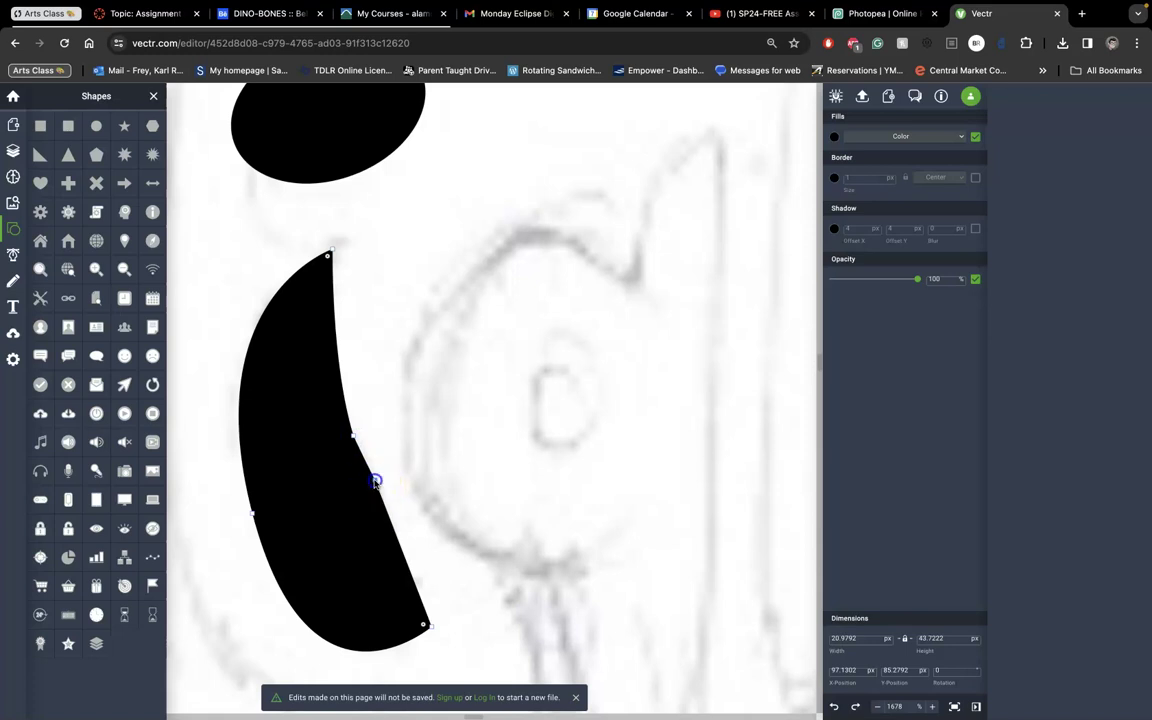
{"action": "left_click_drag", "start_coordinate": [377, 481], "coordinate": [356, 440]}
{"action": "left_click", "coordinate": [470, 452]}
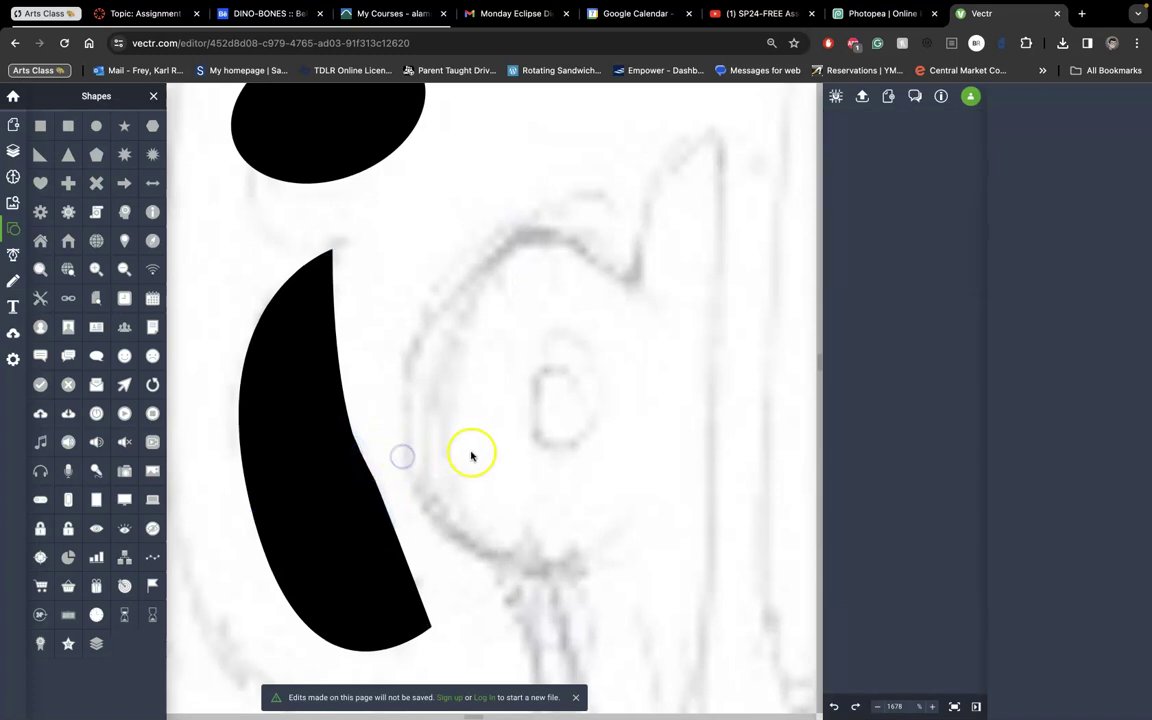
Add a point on the stem's lower right edge and bulge it outward into a flared base.
{"action": "left_click", "coordinate": [392, 547]}
{"action": "double_click", "coordinate": [383, 550]}
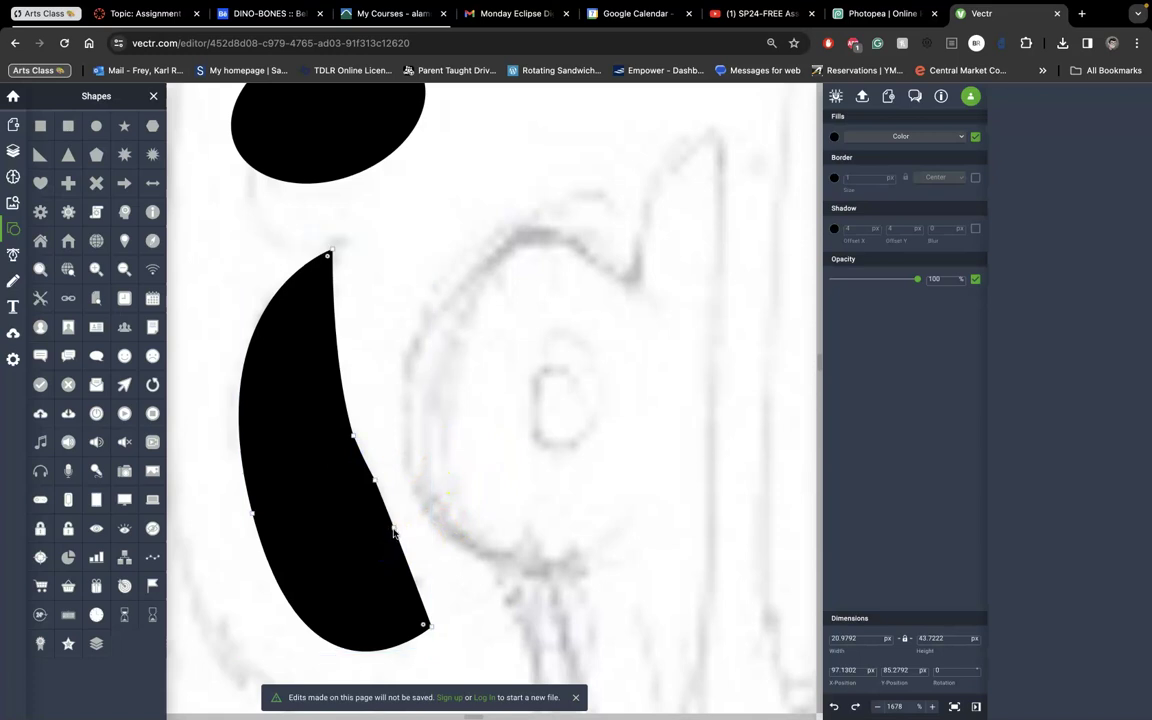
{"action": "left_click", "coordinate": [399, 541]}
{"action": "left_click_drag", "start_coordinate": [399, 543], "coordinate": [408, 543]}
{"action": "left_click", "coordinate": [411, 540]}
{"action": "left_click", "coordinate": [425, 576]}
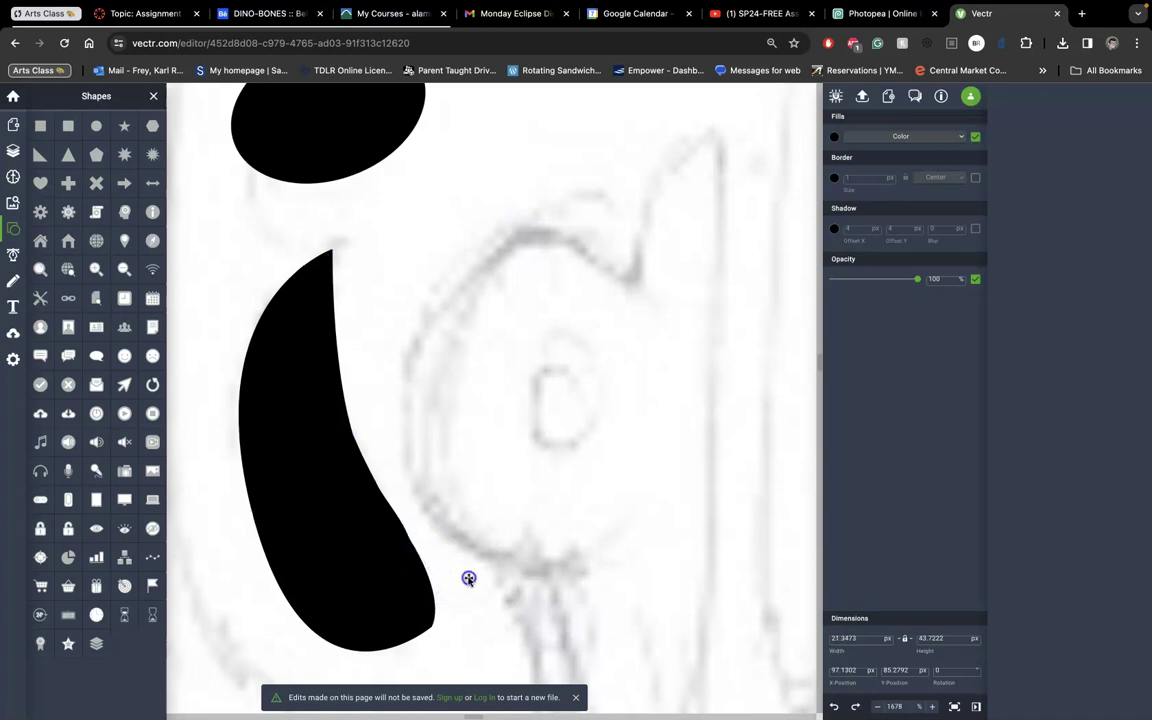
{"action": "left_click", "coordinate": [468, 578]}
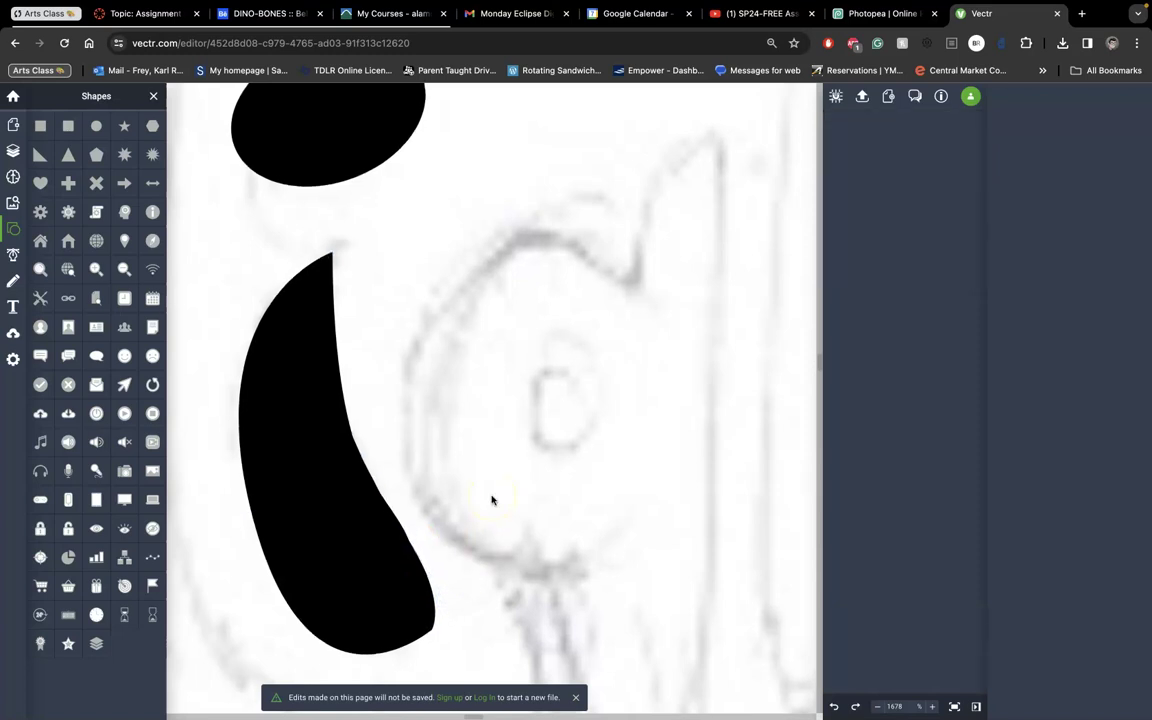
{"action": "scroll", "coordinate": [491, 500], "scroll_direction": "down", "scroll_amount": 5}
{"action": "left_click", "coordinate": [383, 446]}
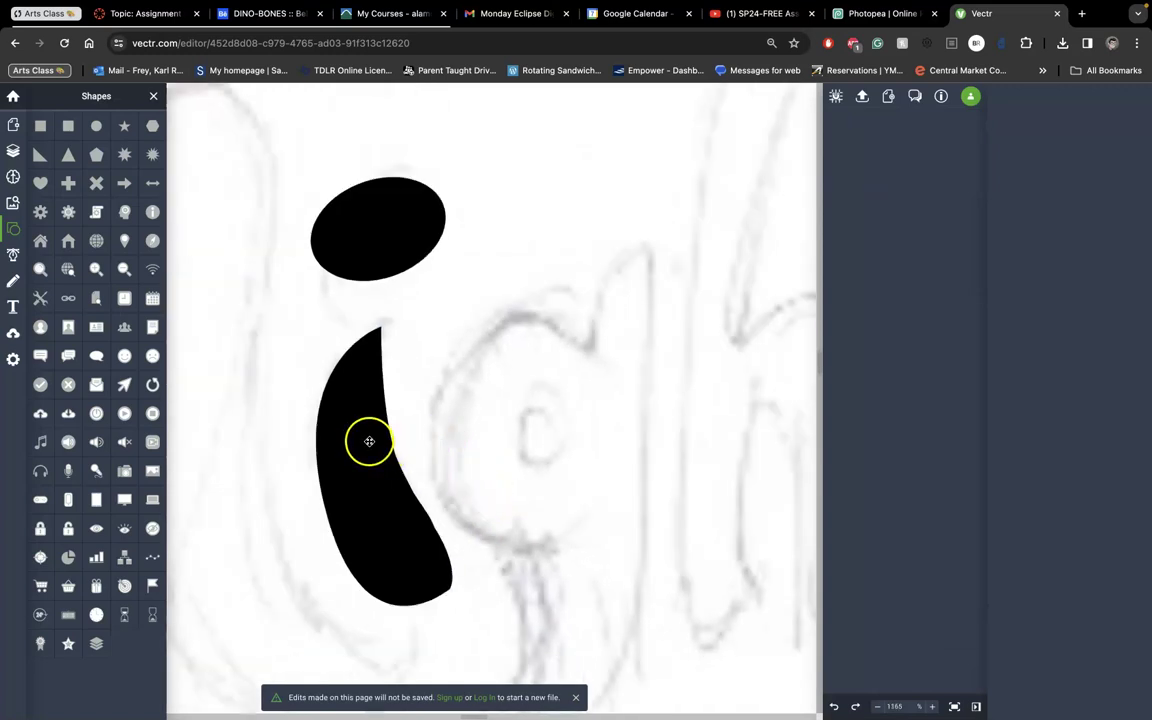